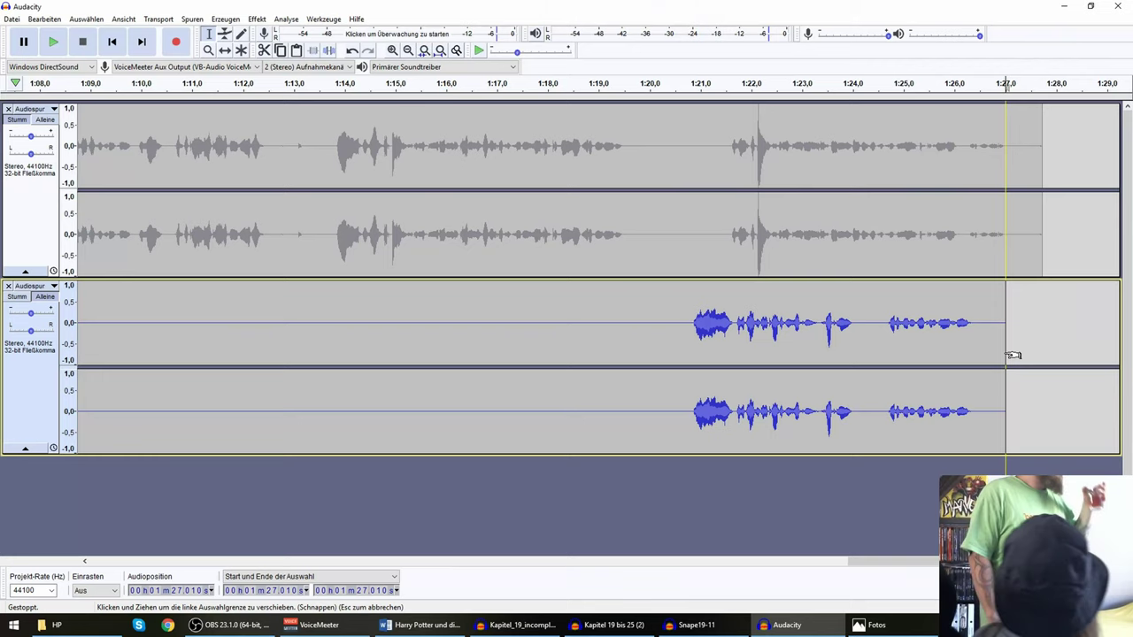
Append a voice take to the end of the first audio track, starting at about 1:20.5
{"action": "left_click", "coordinate": [78, 40]}
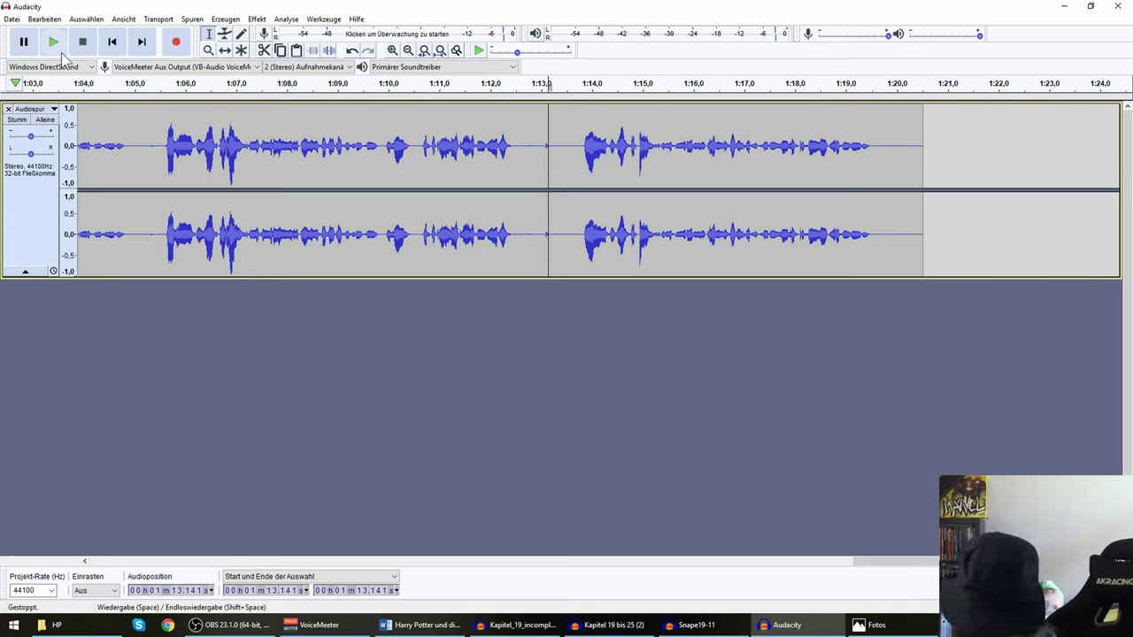
{"action": "left_click", "coordinate": [921, 158]}
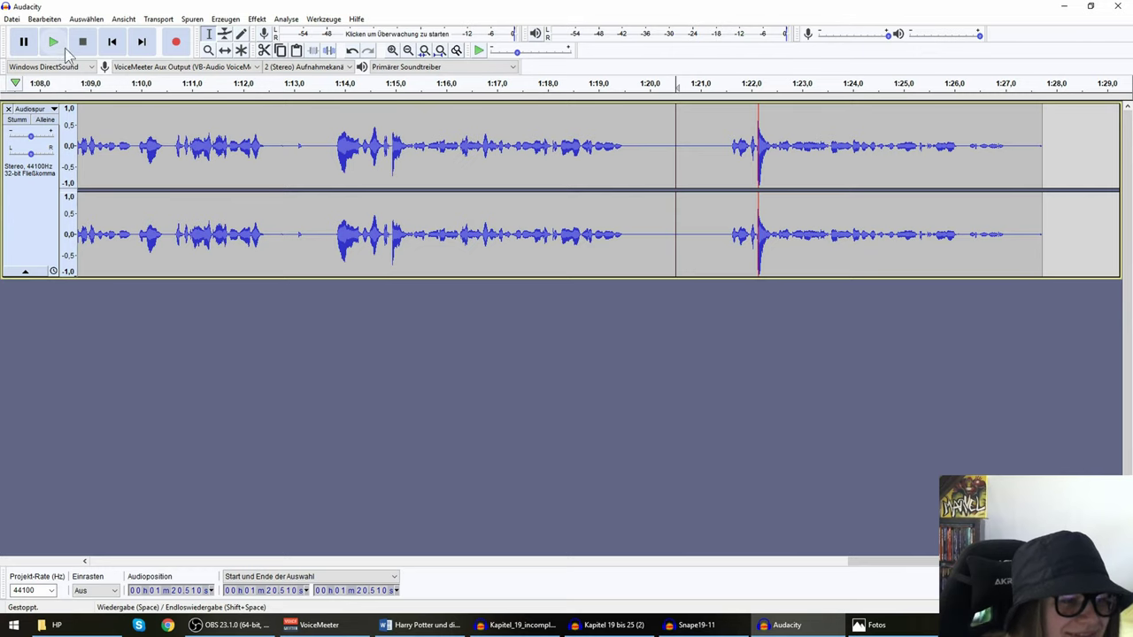
{"action": "key", "text": "ctrl+v"}
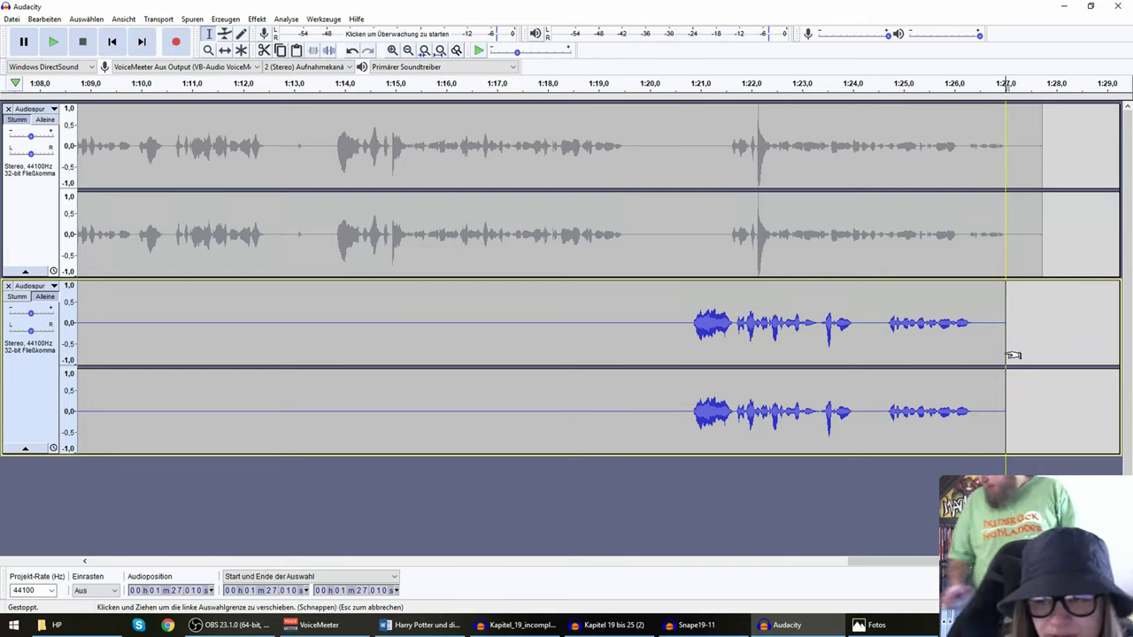
Record two consecutive voice takes on the second track, starting at about 1:27.0 and 1:33.3
{"action": "key", "text": "r"}
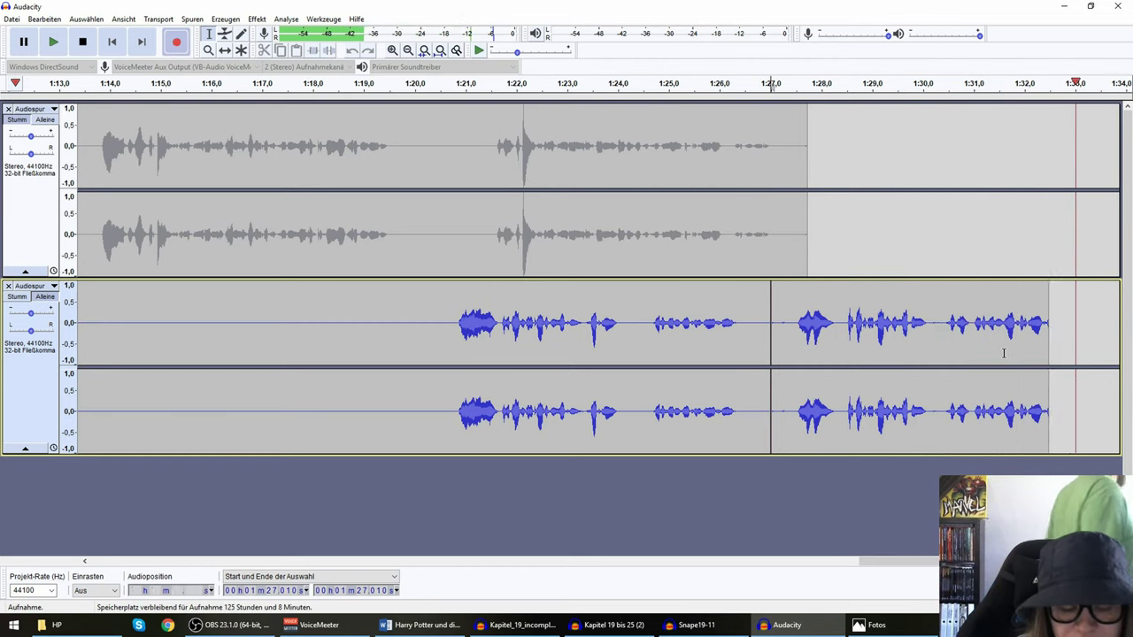
{"action": "key", "text": "space"}
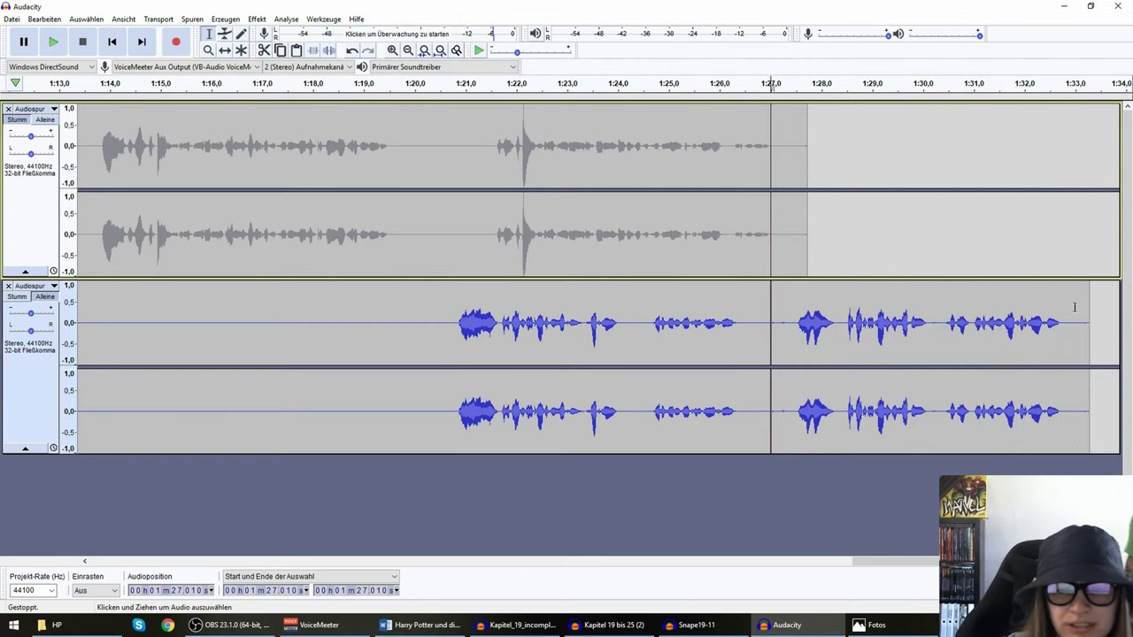
{"action": "left_click", "coordinate": [771, 322]}
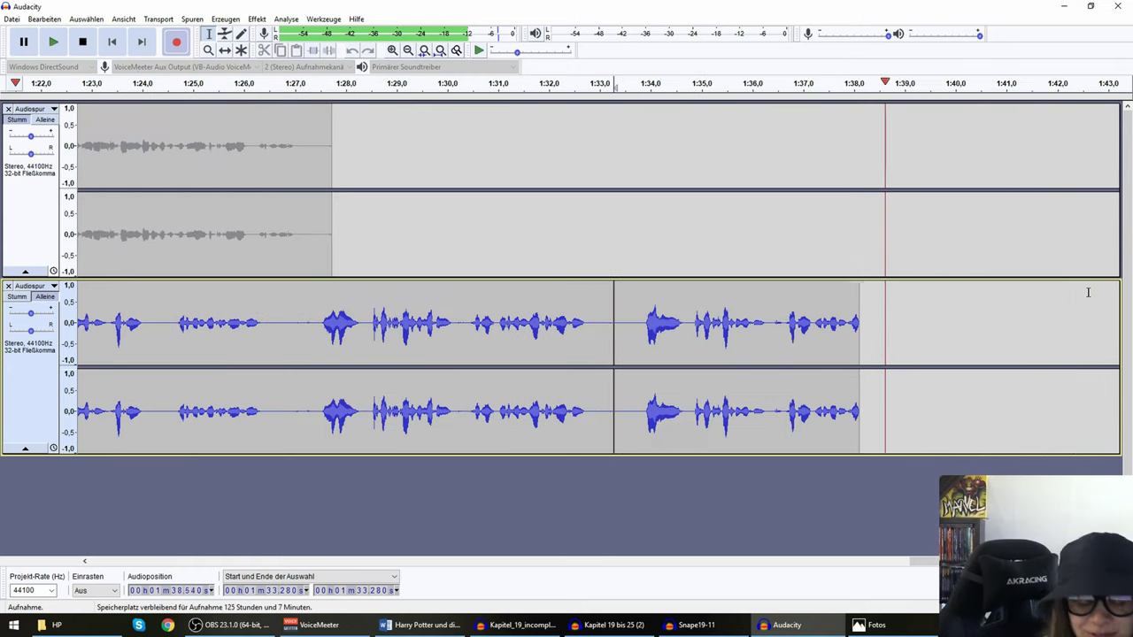
{"action": "key", "text": "space"}
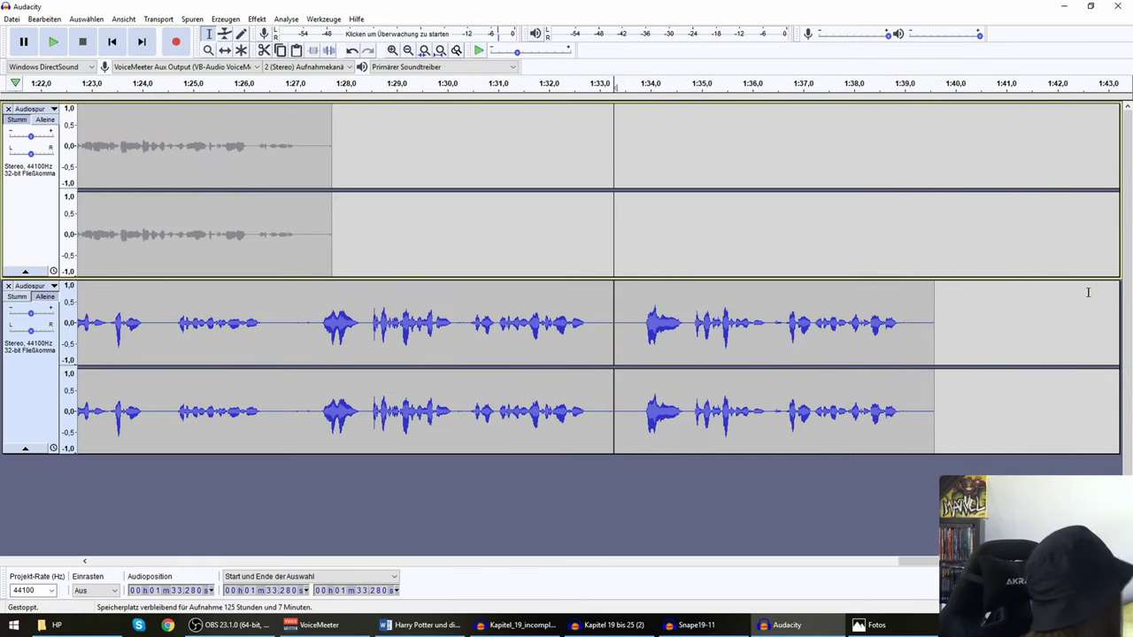
Continue the second track's recording from its end at about 1:39.6, with a further take starting at about 1:40.4
{"action": "left_click", "coordinate": [869, 345]}
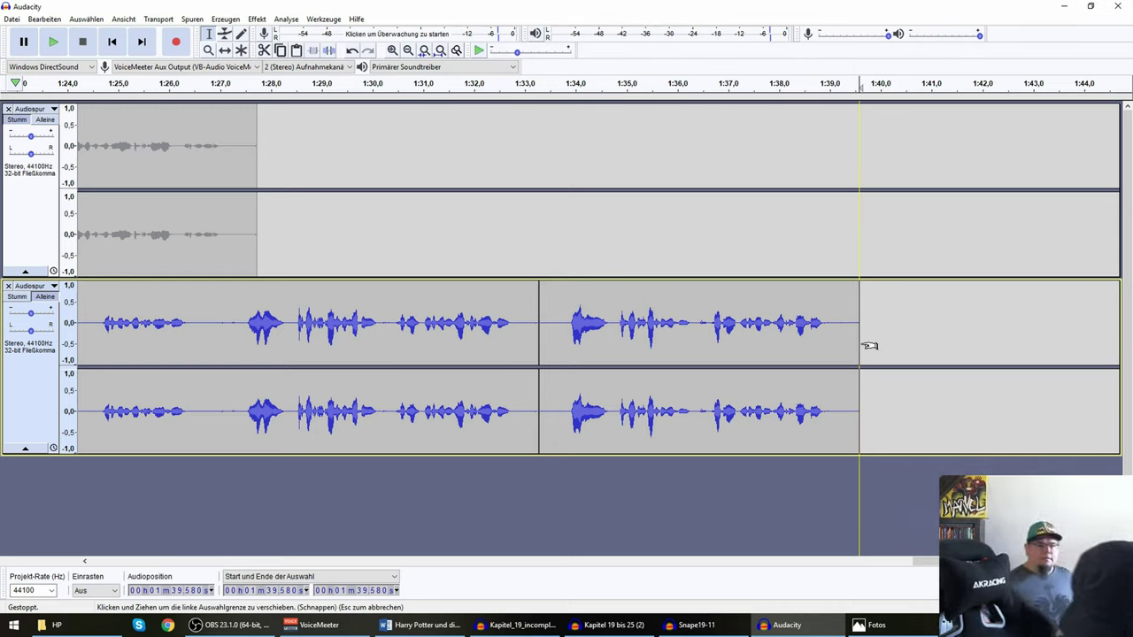
{"action": "key", "text": "r"}
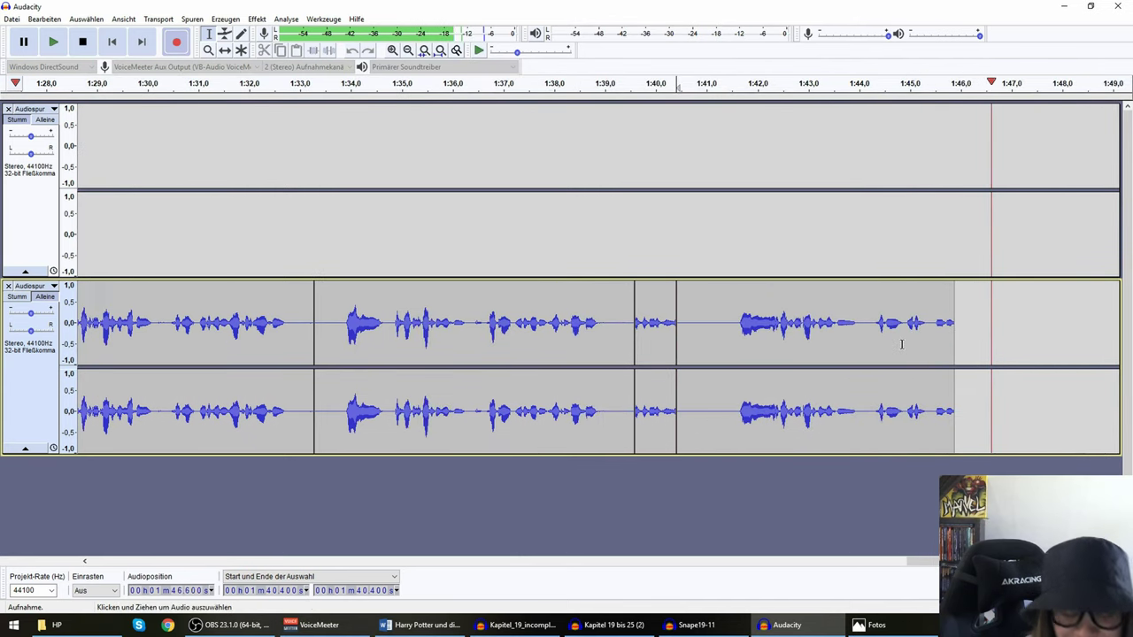
{"action": "key", "text": "space"}
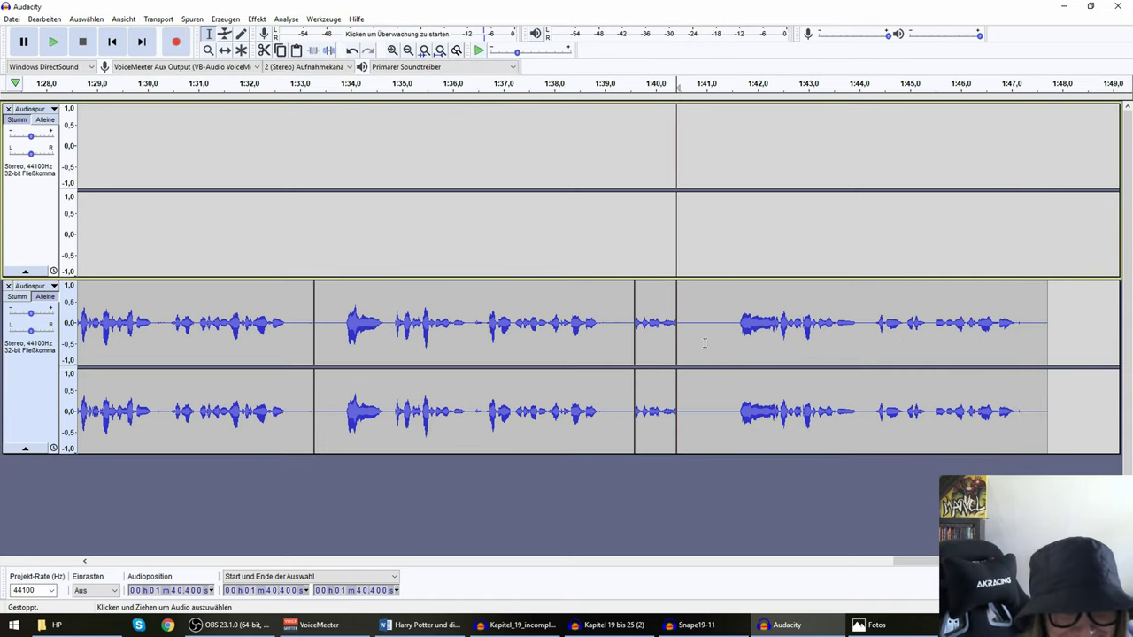
Play the second track back from about 1:19.9 to check its recorded takes
{"action": "left_click", "coordinate": [679, 333]}
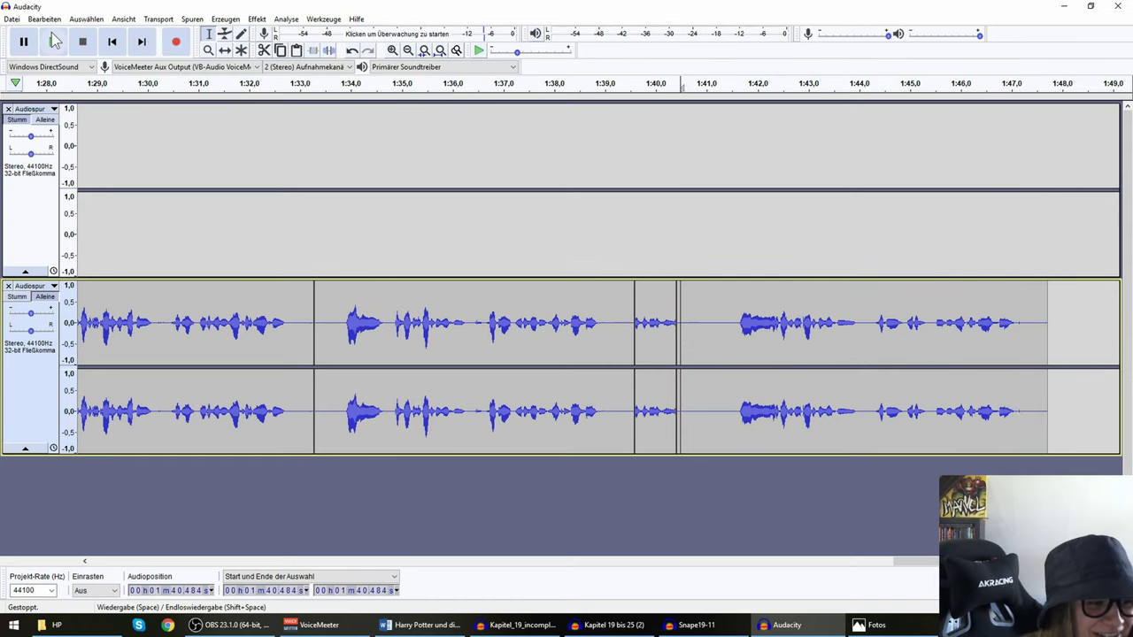
{"action": "key", "text": "Left"}
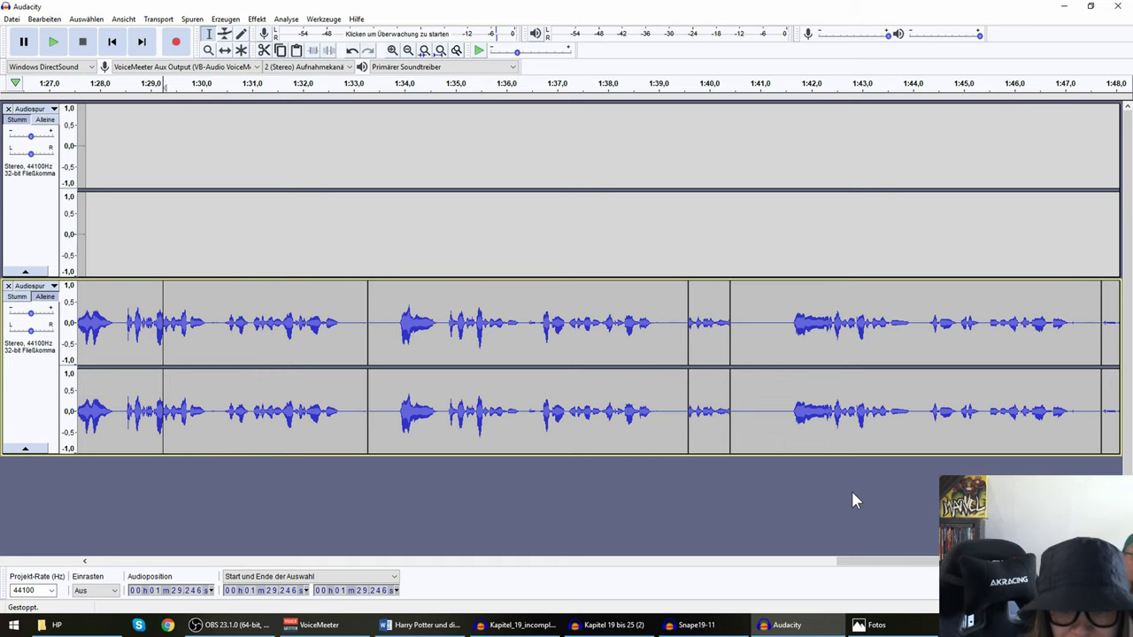
{"action": "left_click_drag", "start_coordinate": [900, 561], "coordinate": [734, 581]}
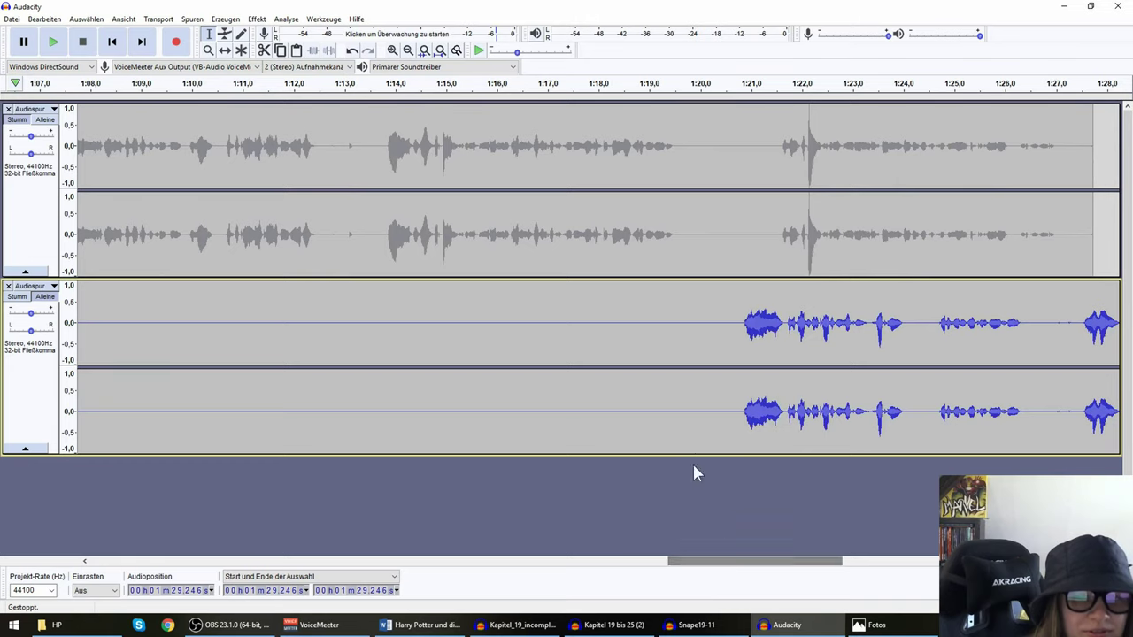
{"action": "left_click", "coordinate": [696, 412]}
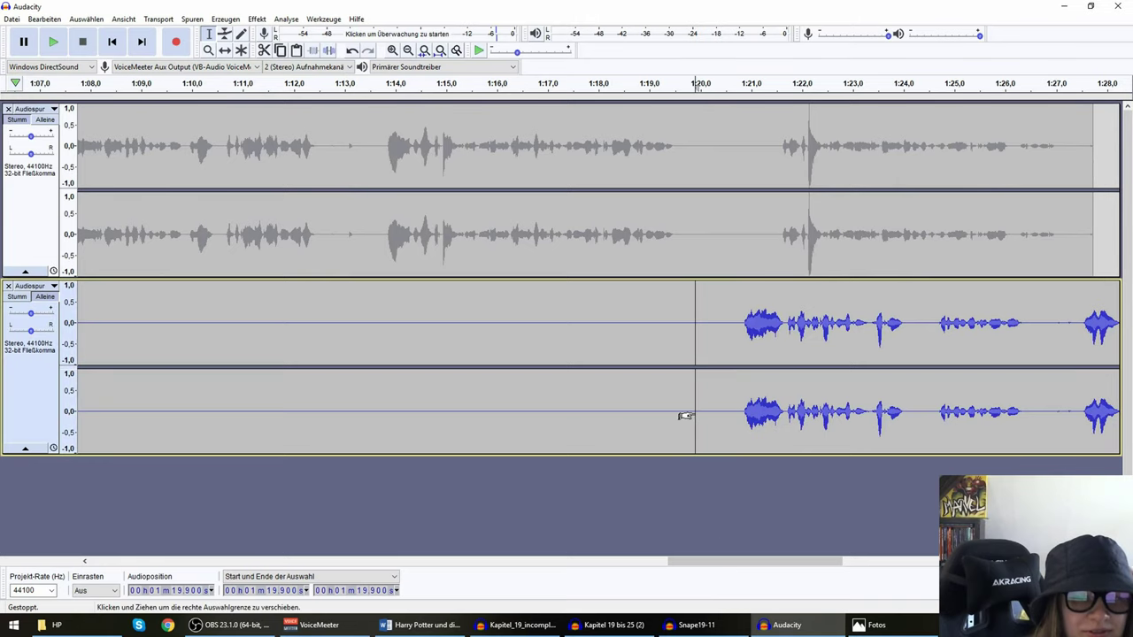
{"action": "left_click", "coordinate": [53, 41]}
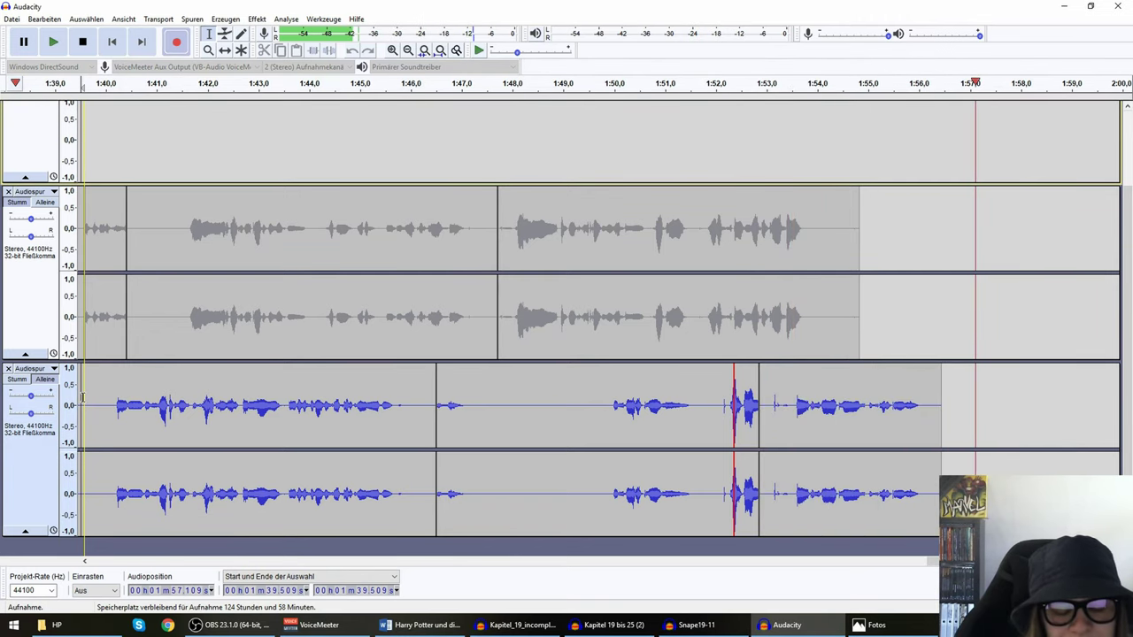
End the running take on the third track at about 1:57.2, append another take there, and play it back
{"action": "key", "text": "space"}
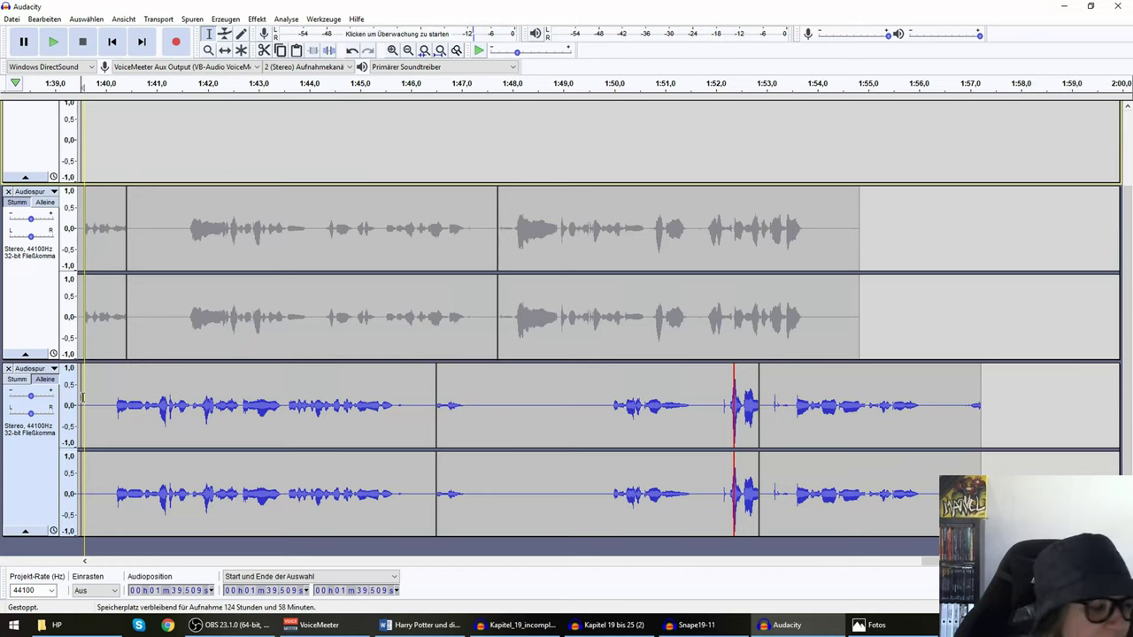
{"action": "key", "text": "r"}
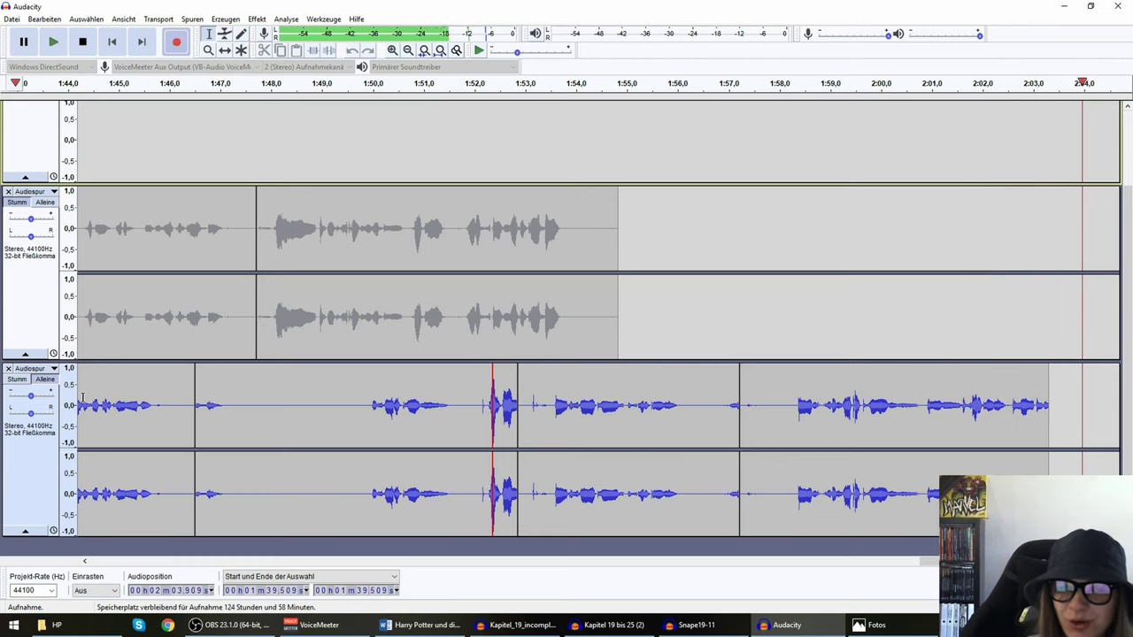
{"action": "key", "text": "space"}
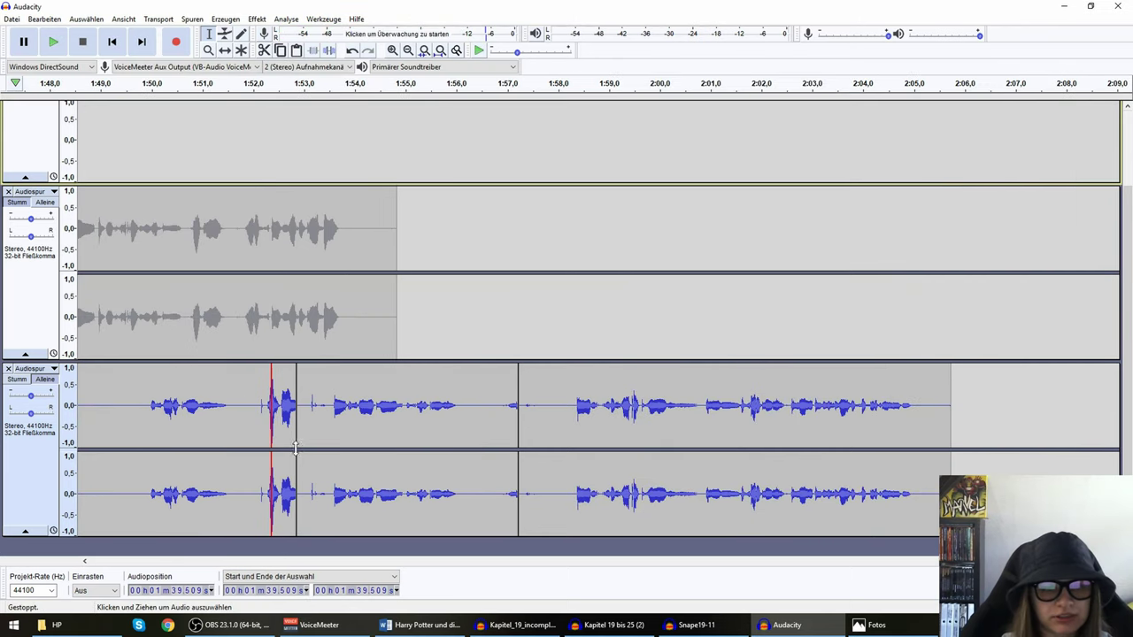
{"action": "left_click", "coordinate": [527, 441]}
{"action": "left_click", "coordinate": [60, 46]}
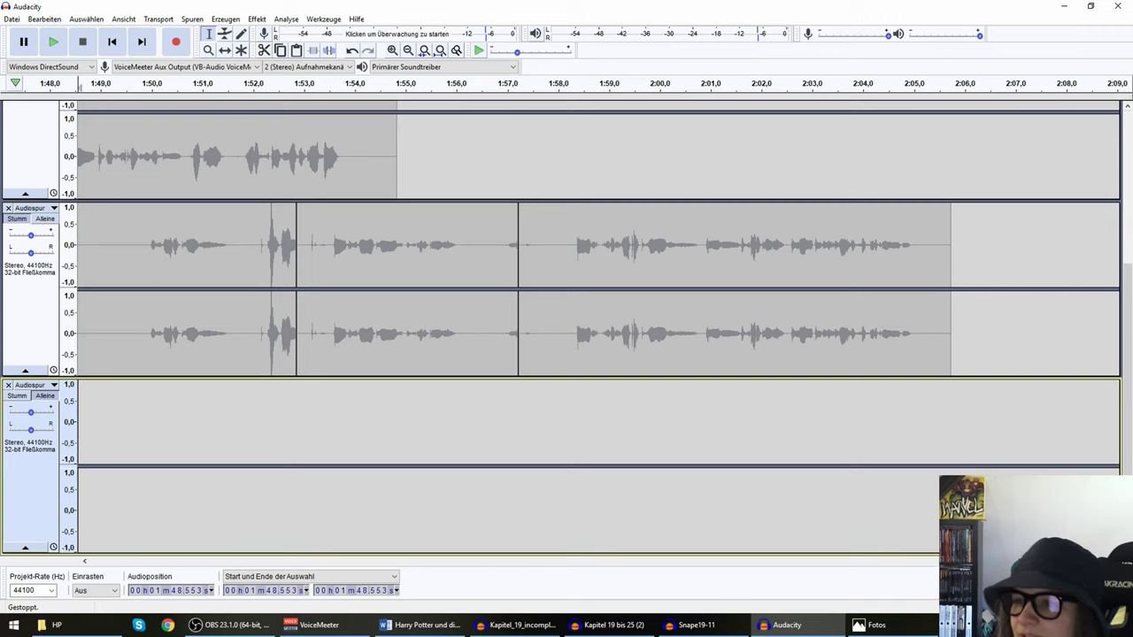
Record successive voice takes on the empty lowest track, starting at about 1:48.6, with a playback check between them
{"action": "key", "text": "r"}
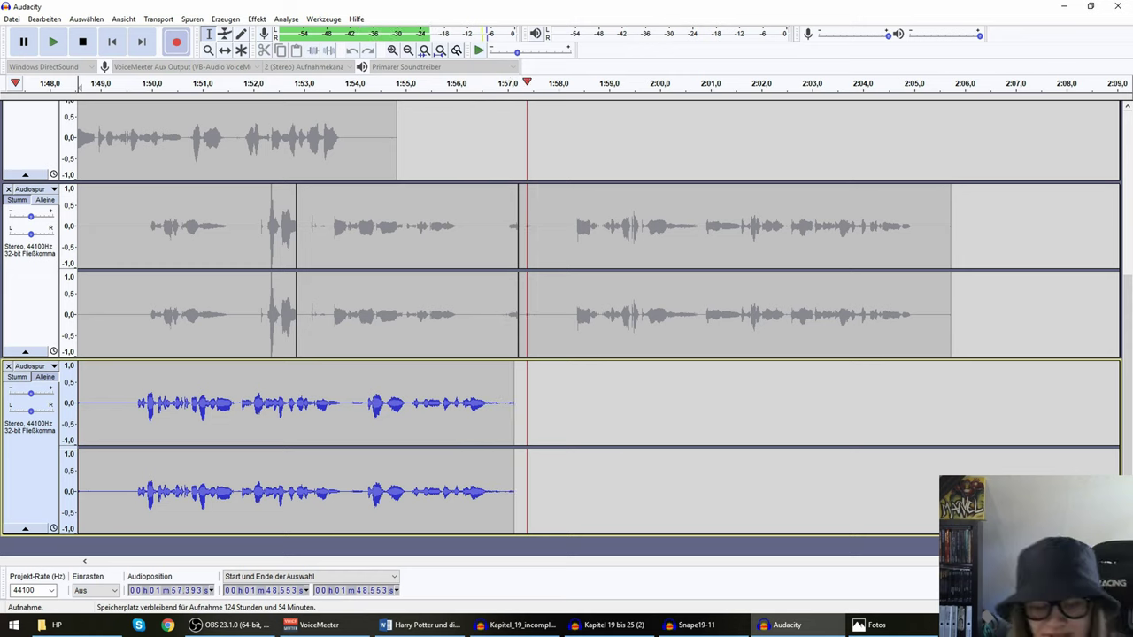
{"action": "key", "text": "space"}
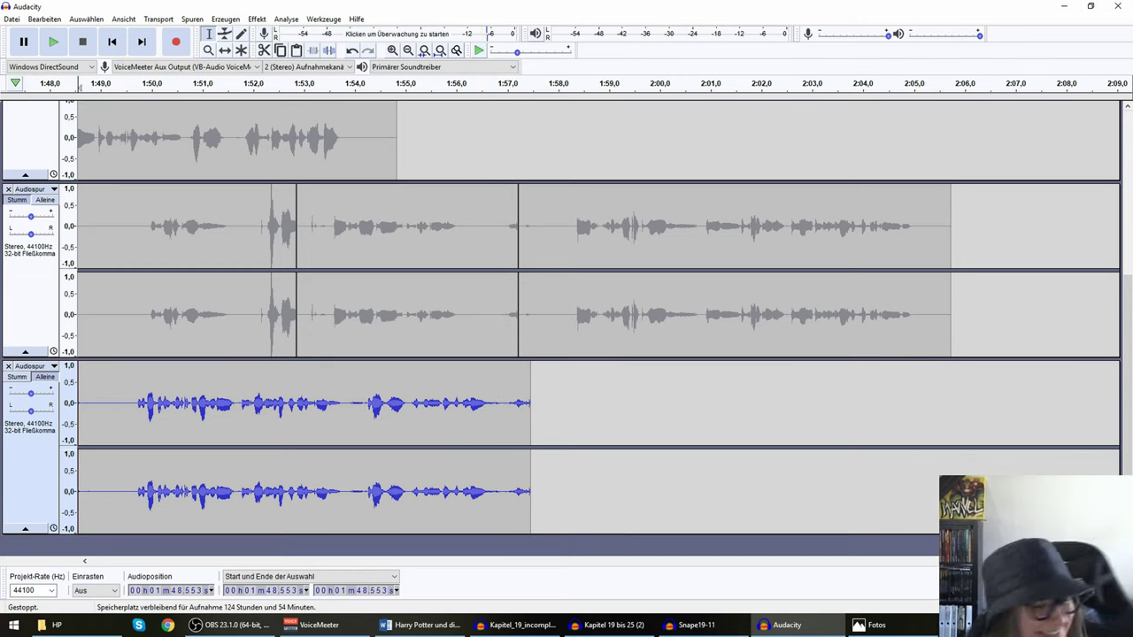
{"action": "key", "text": "space"}
{"action": "key", "text": "p"}
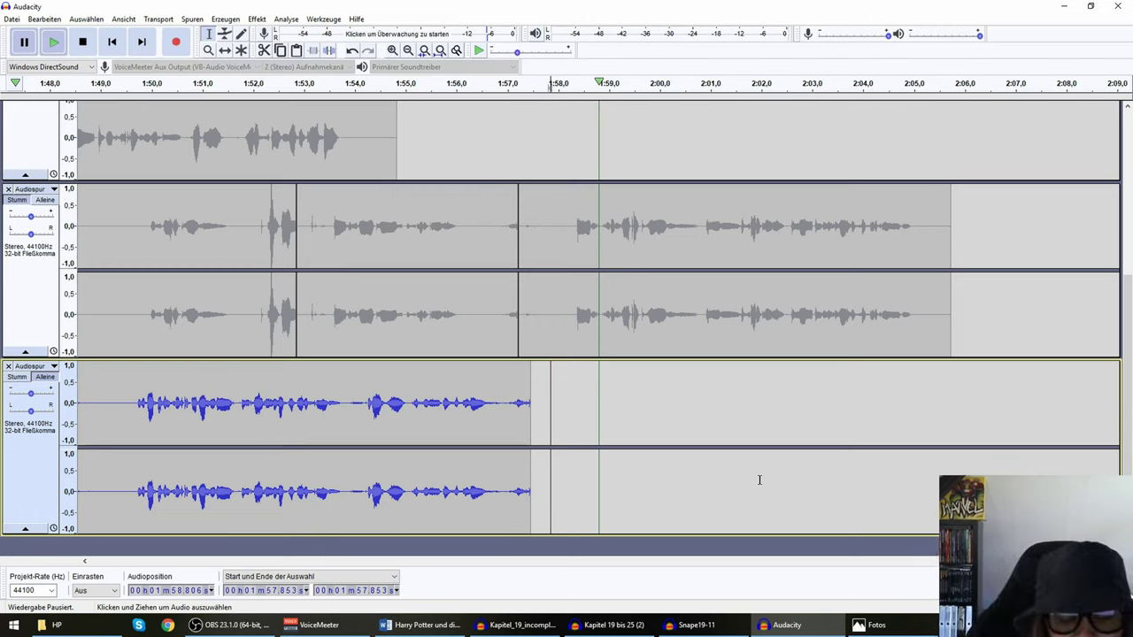
{"action": "key", "text": "space"}
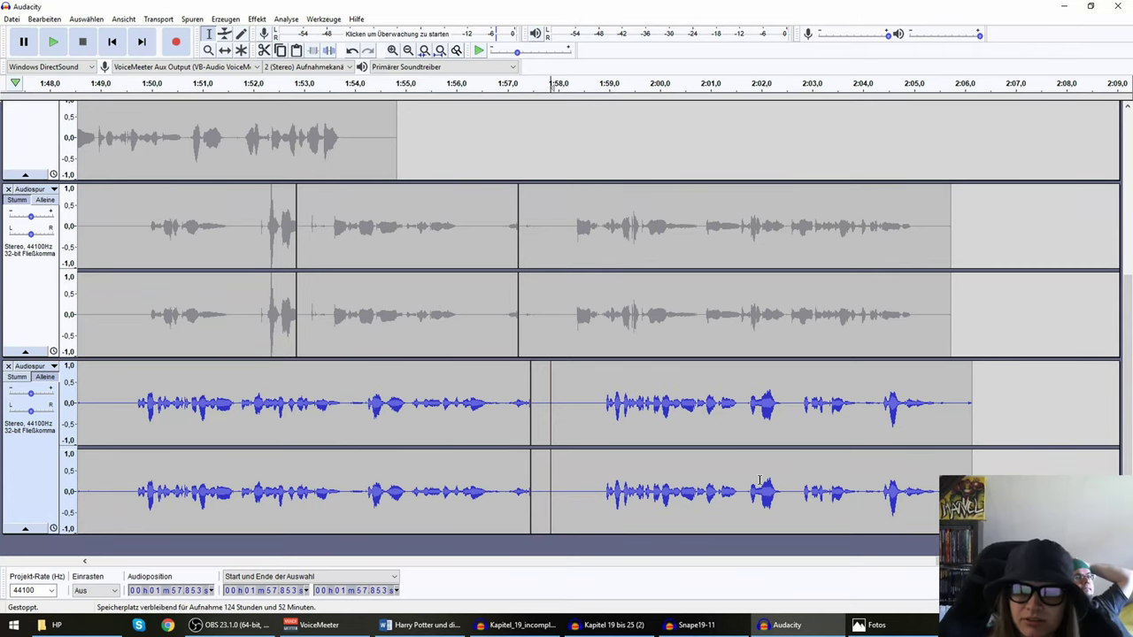
{"action": "key", "text": "r"}
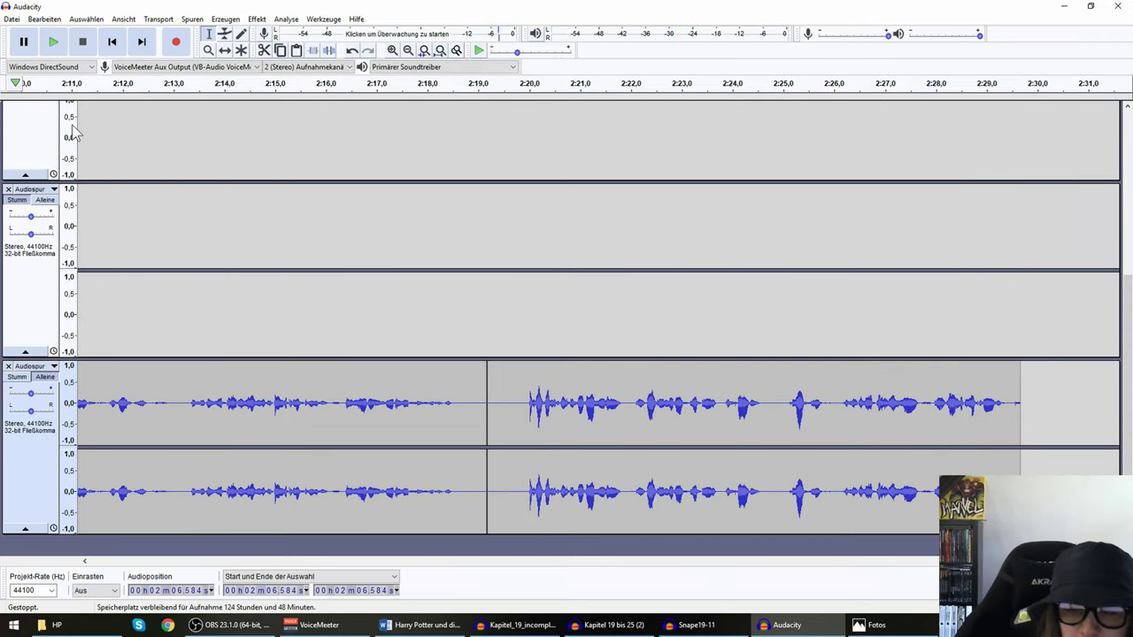
Append voice takes to the lowest tracks of the kapitel 23 project, from about 3:30 and 4:32
{"action": "key", "text": "End"}
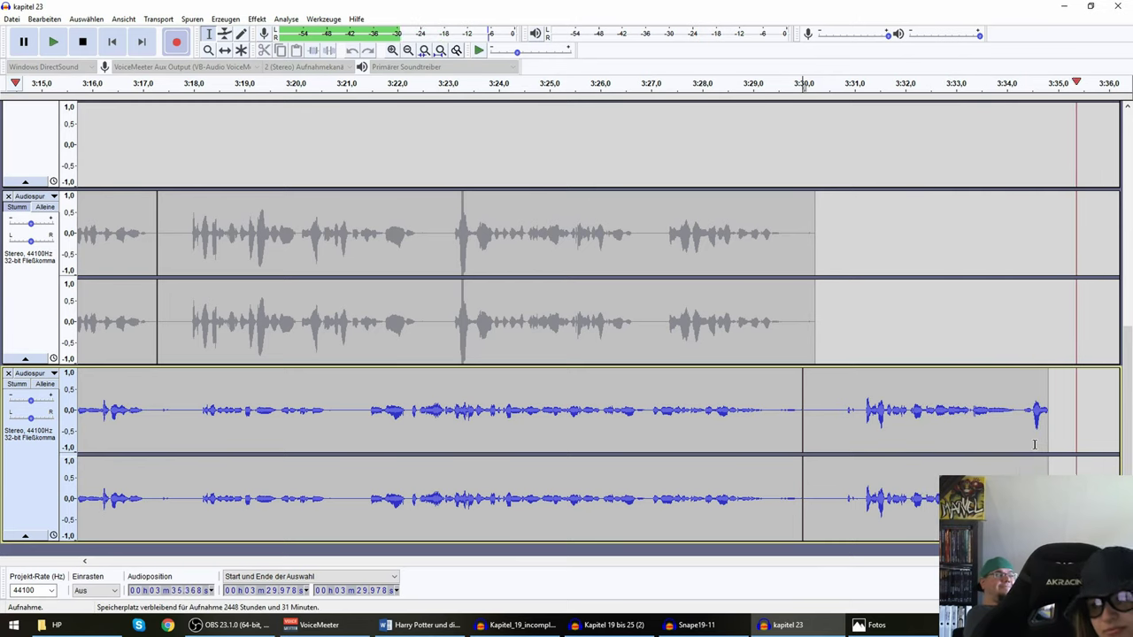
{"action": "key", "text": "space"}
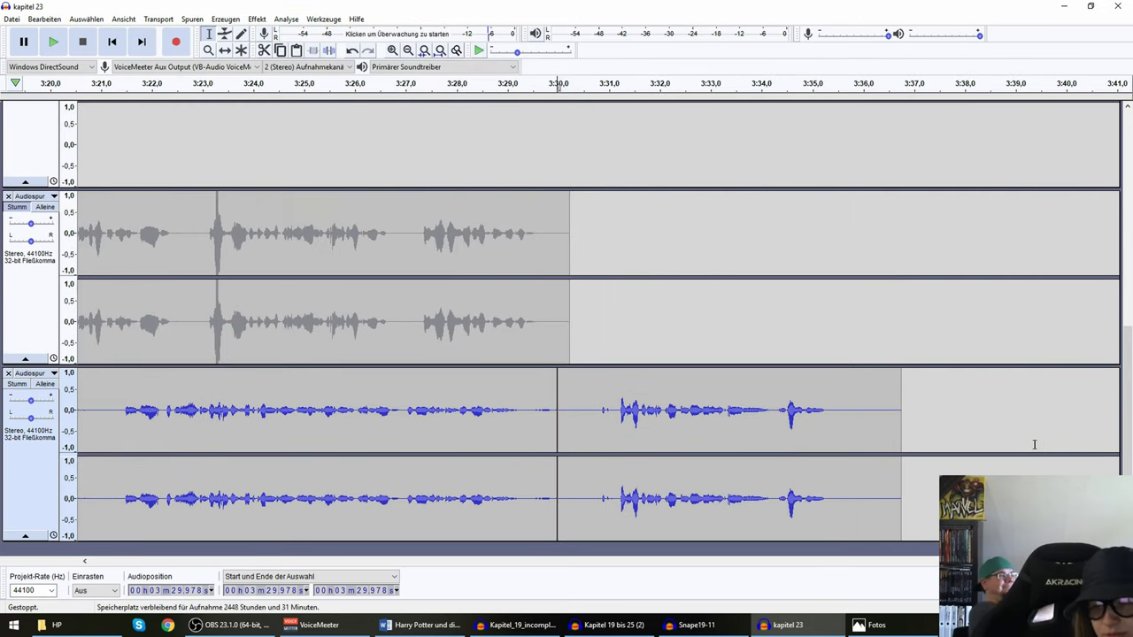
{"action": "left_click", "coordinate": [902, 421]}
{"action": "key", "text": "ctrl+v"}
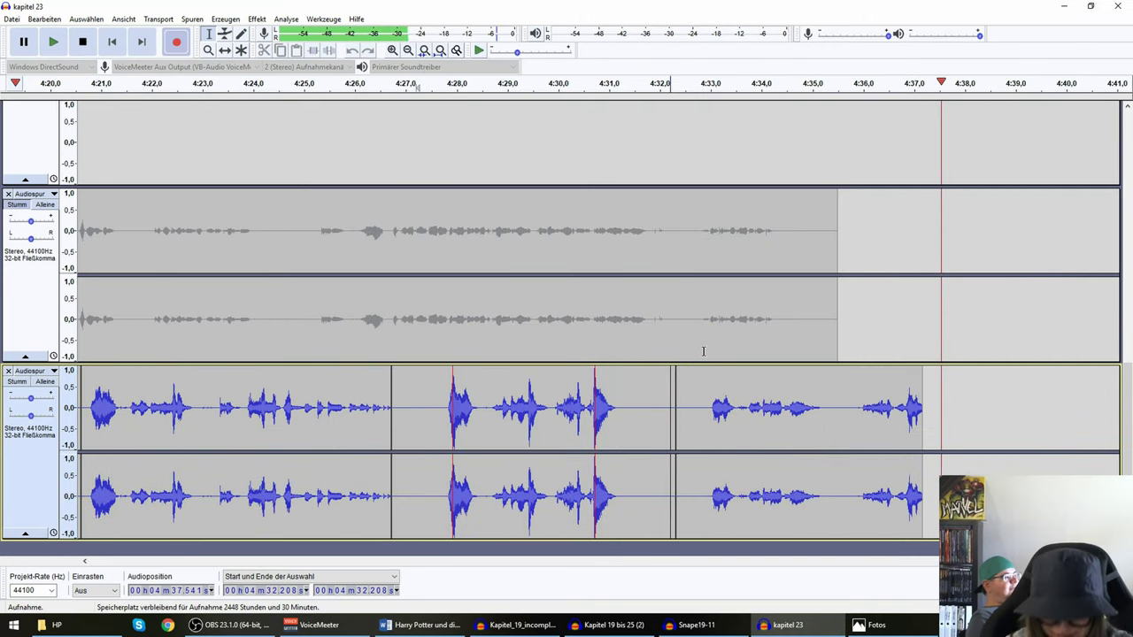
{"action": "key", "text": "space"}
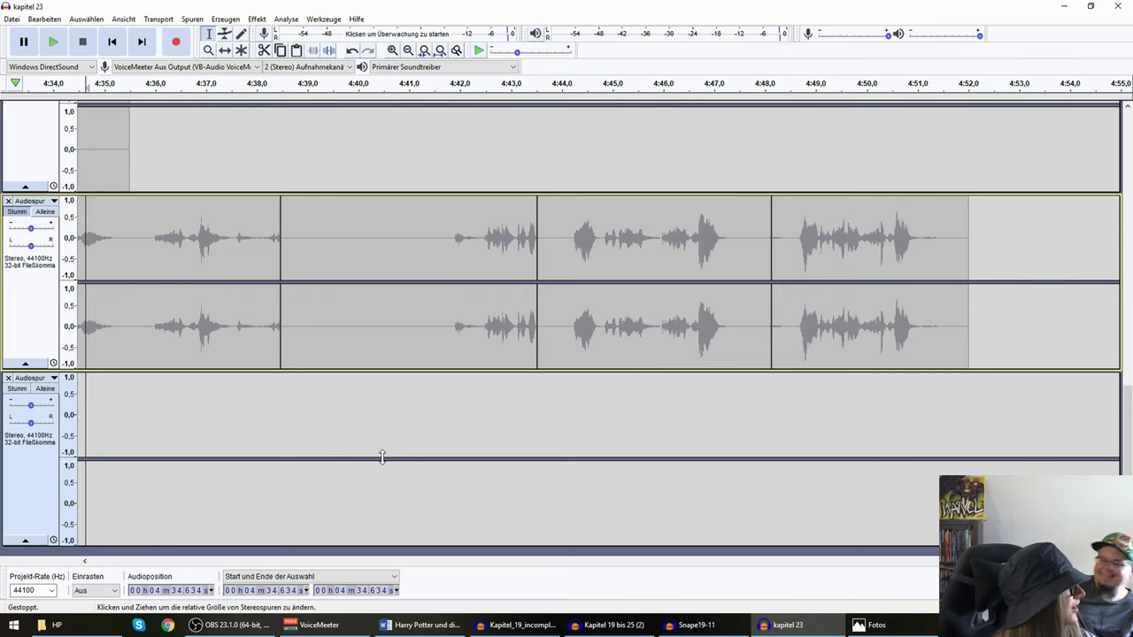
Record short voice takes on the lowest track of kapitel 23, up to about 4:47.4
{"action": "key", "text": "r"}
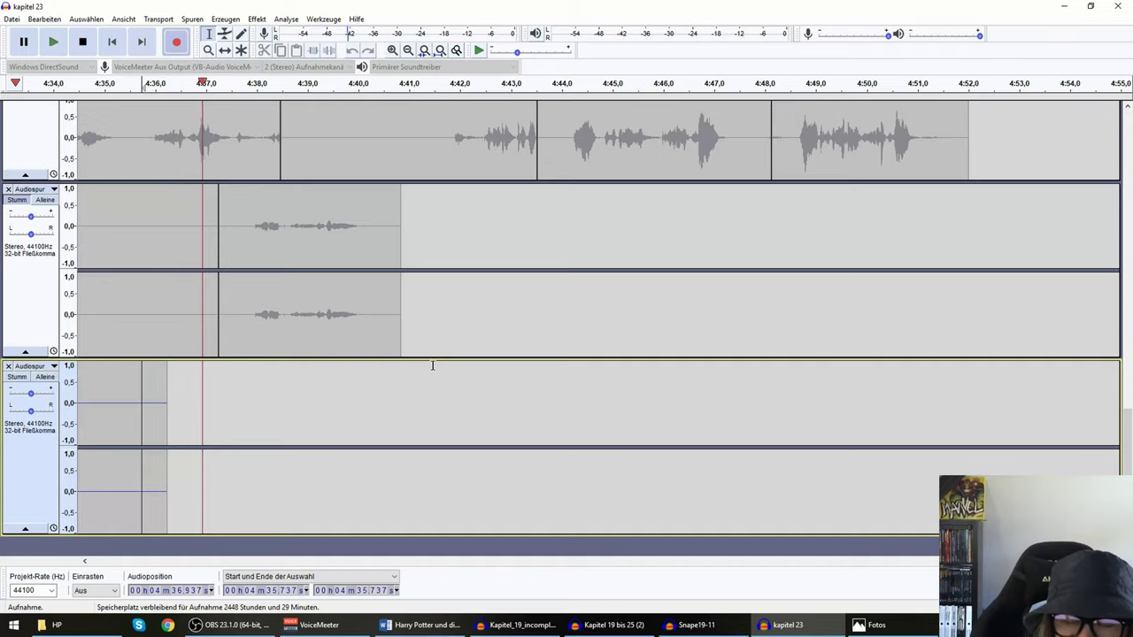
{"action": "key", "text": "space"}
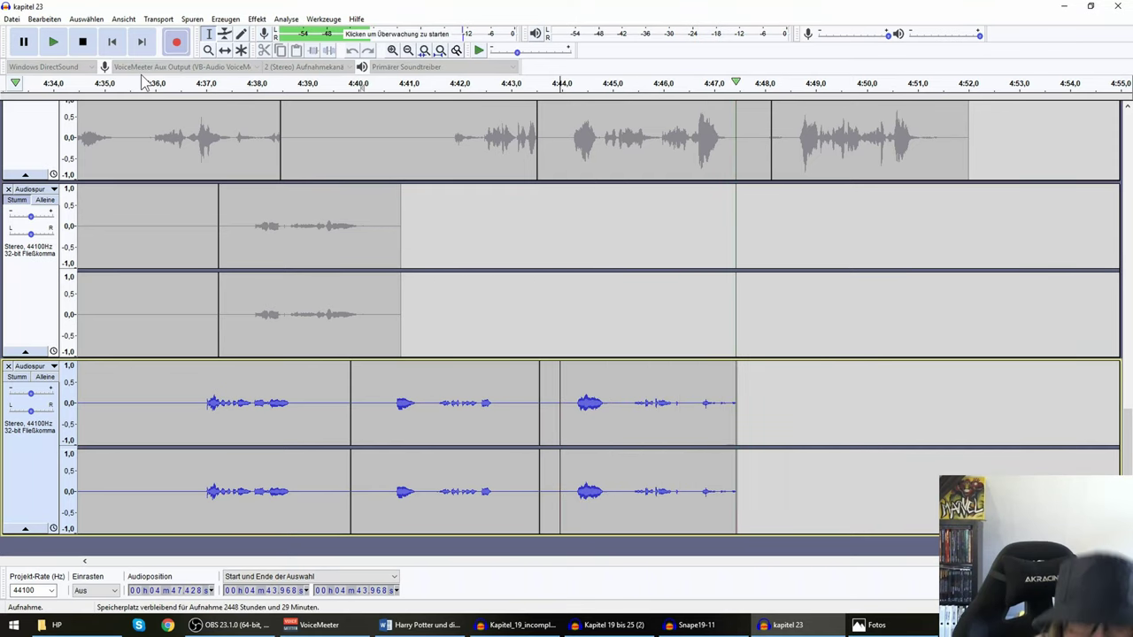
{"action": "key", "text": "space"}
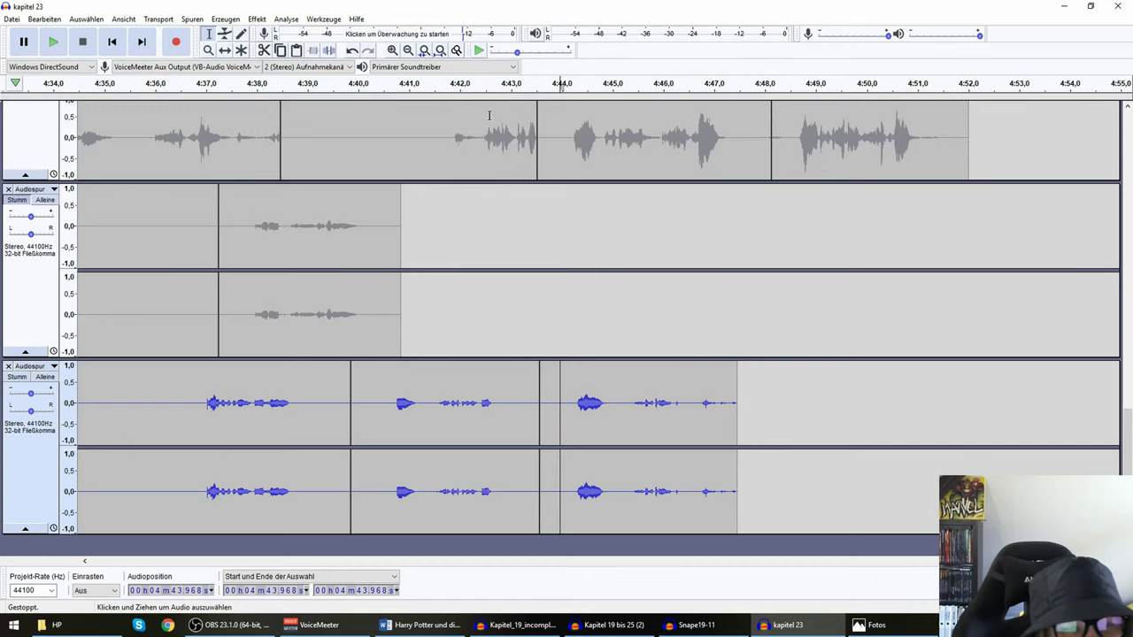
Add a new stereo track and record a short voice take on it, starting at about 4:34.6
{"action": "left_click", "coordinate": [191, 18]}
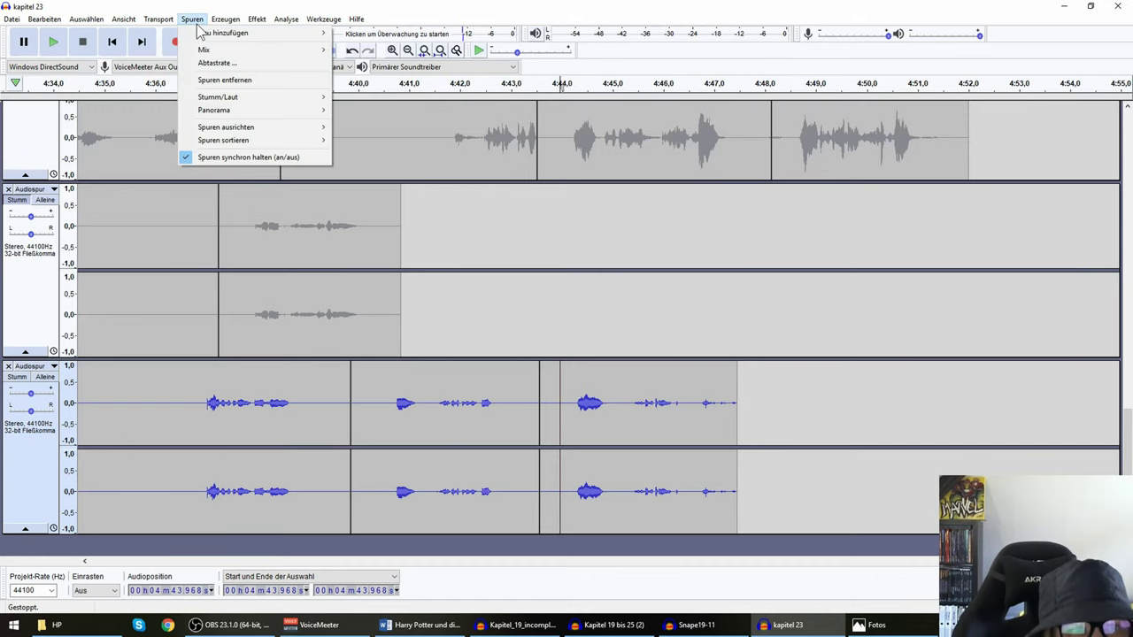
{"action": "left_click", "coordinate": [372, 48]}
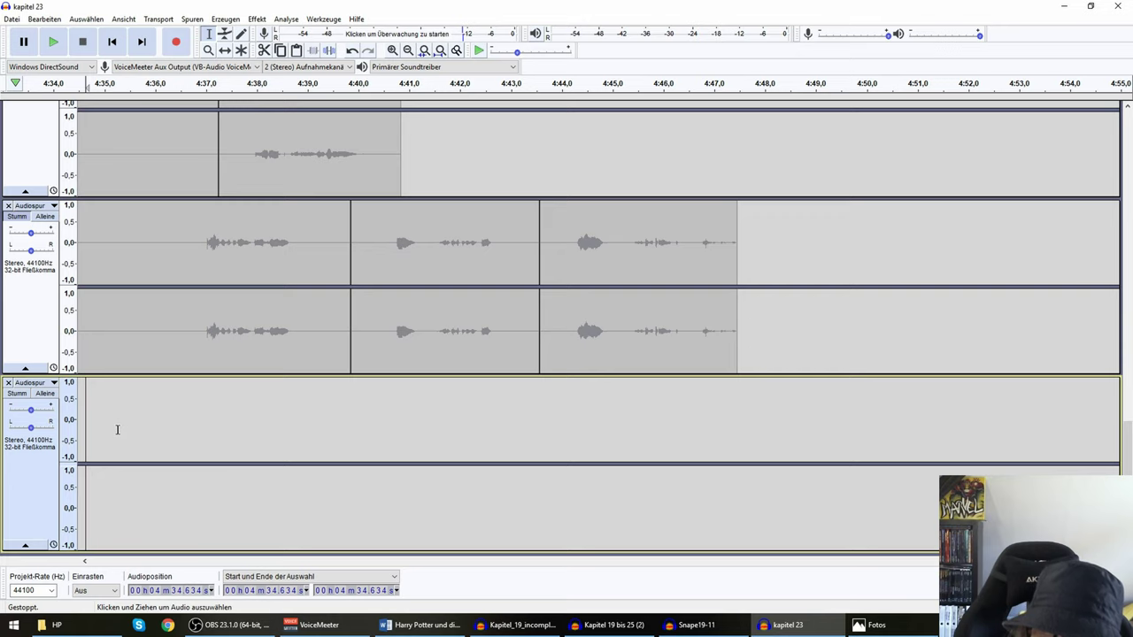
{"action": "key", "text": "r"}
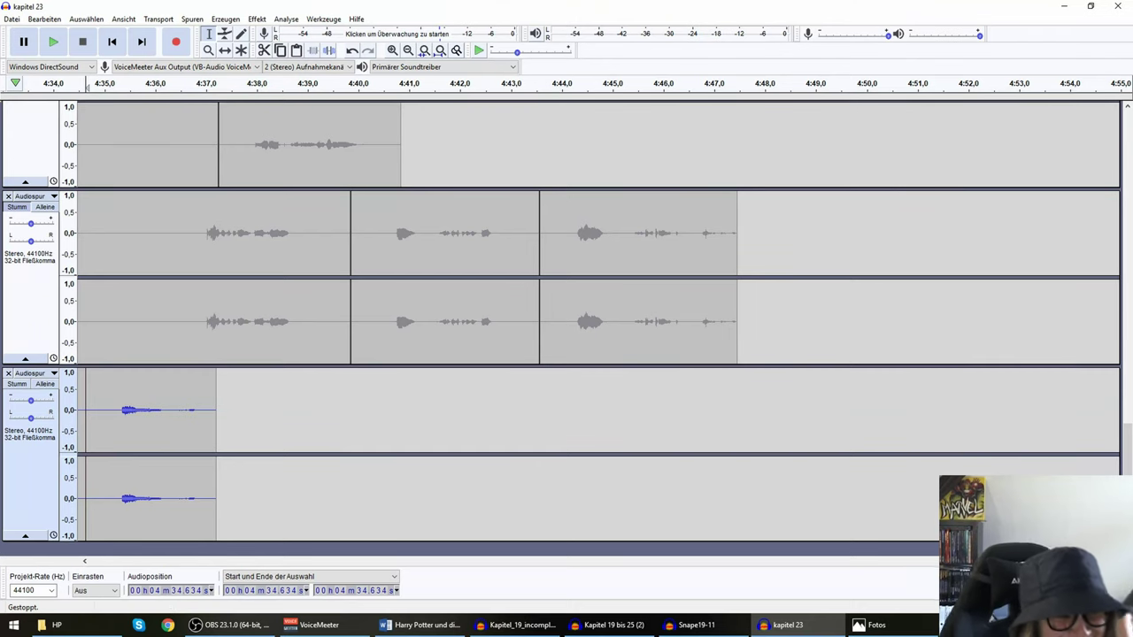
{"action": "left_click", "coordinate": [98, 406]}
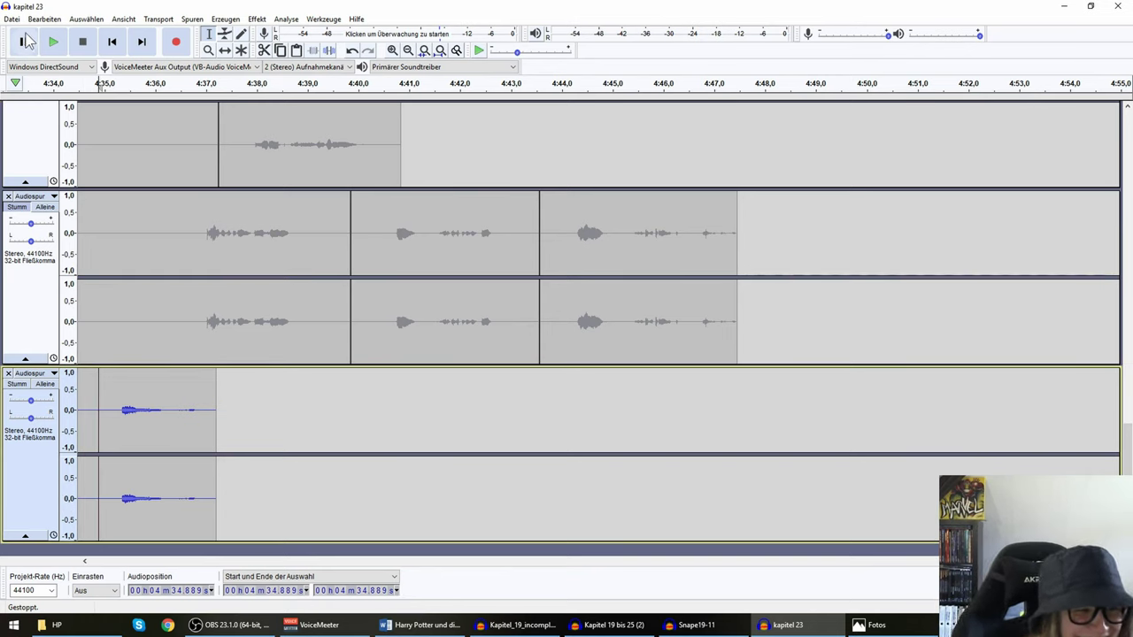
Play back the new take and record another voice take after it on the lowest track, from about 4:37.2 to 4:39.2
{"action": "key", "text": "space"}
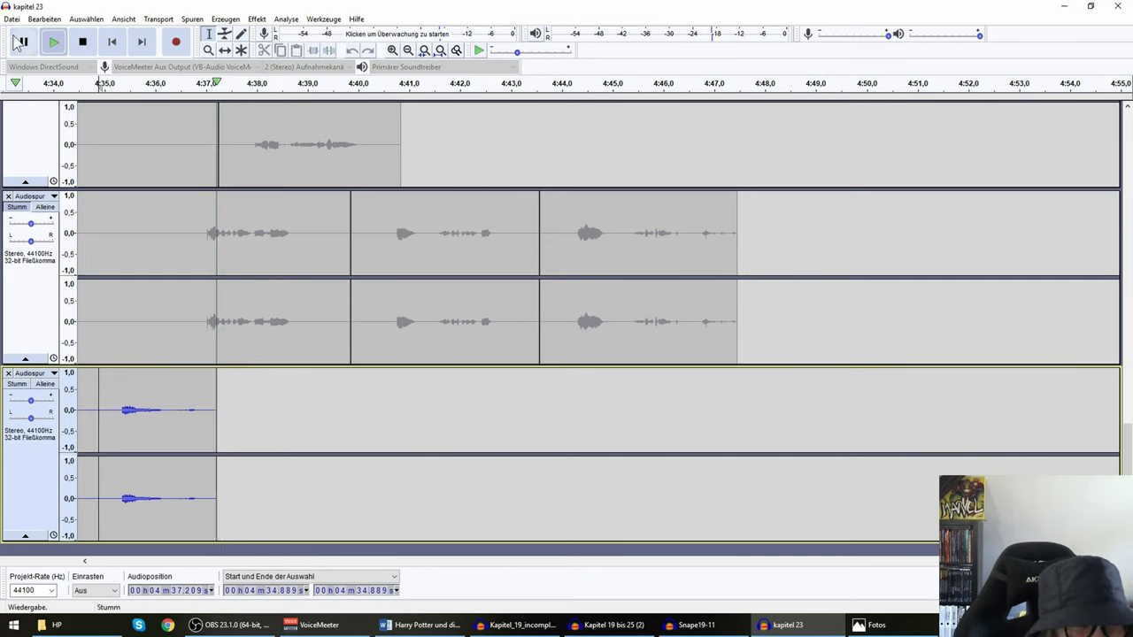
{"action": "left_click", "coordinate": [231, 408]}
{"action": "left_click", "coordinate": [22, 43]}
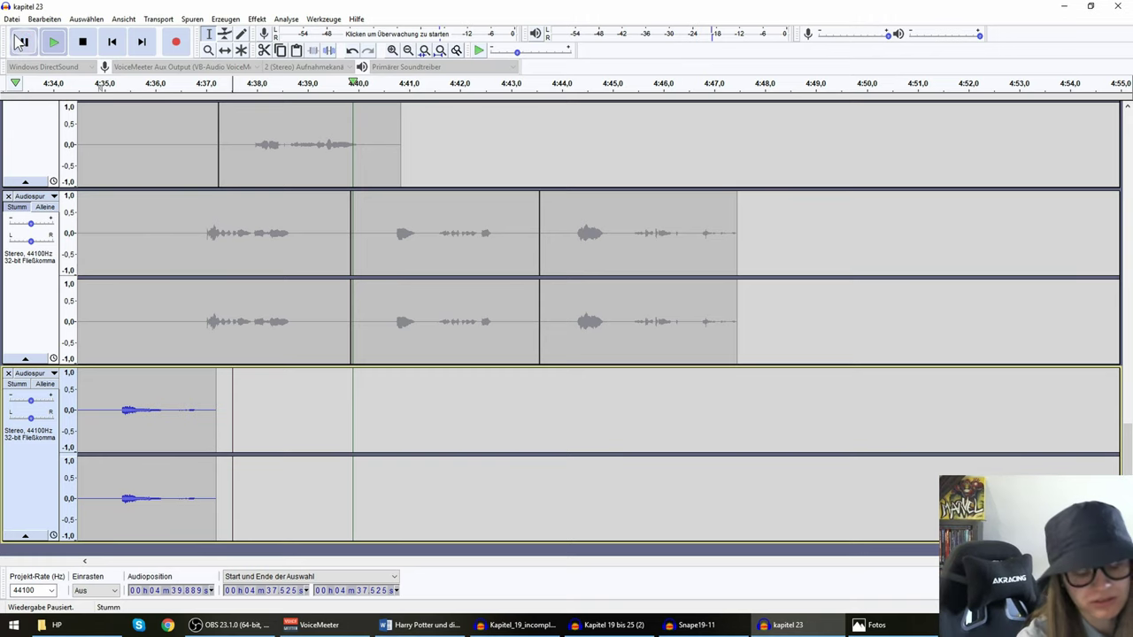
{"action": "key", "text": "r"}
{"action": "left_click", "coordinate": [22, 43]}
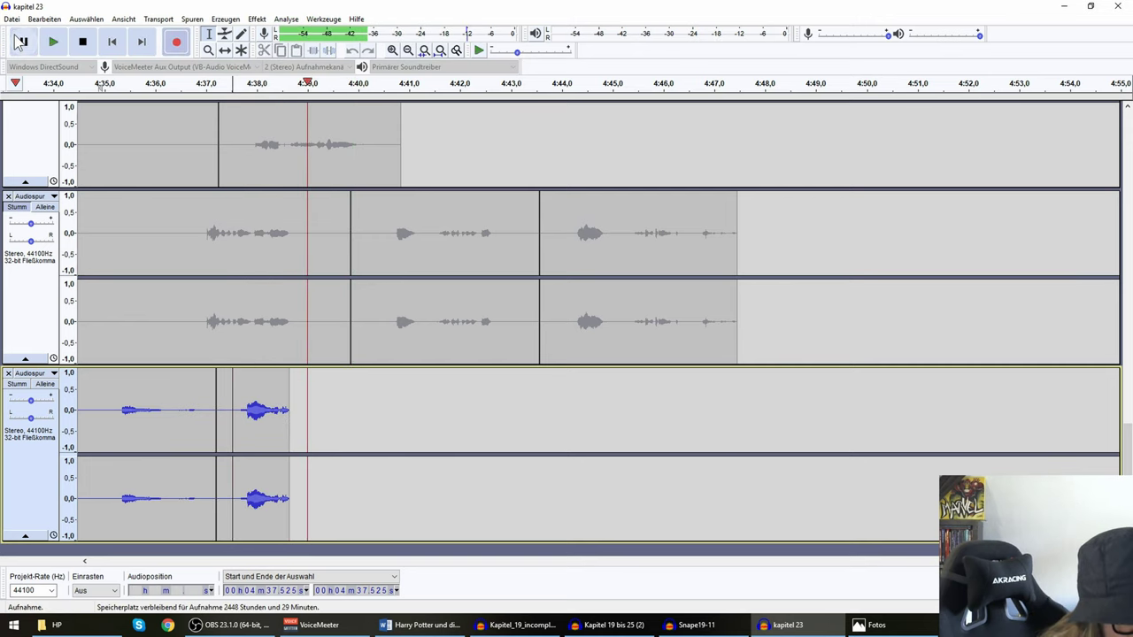
{"action": "key", "text": "space"}
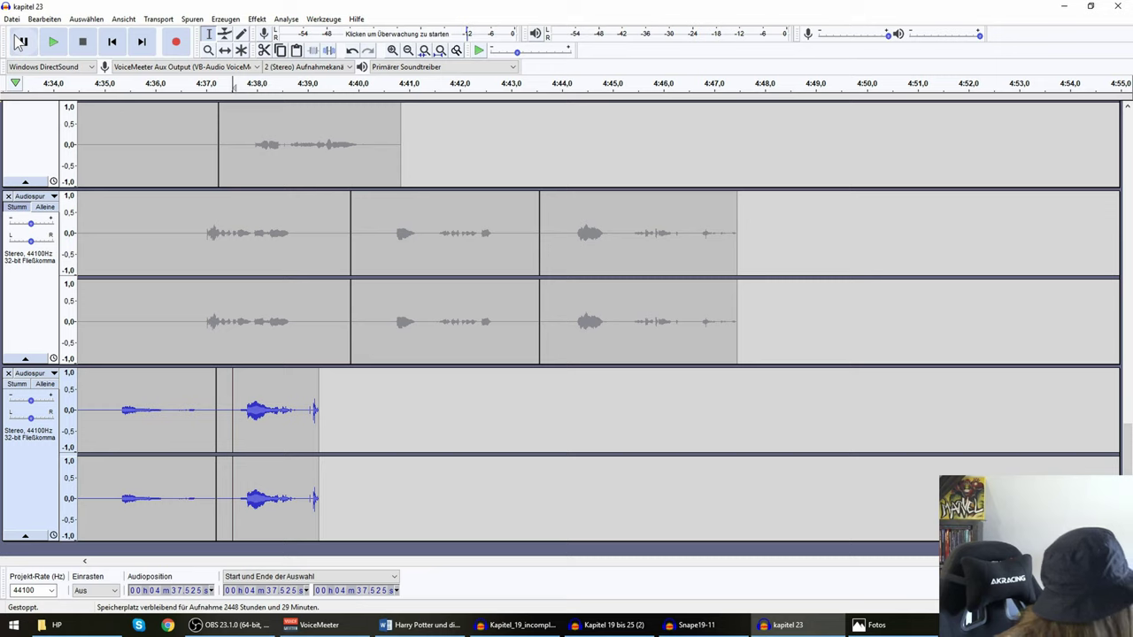
{"action": "left_click", "coordinate": [21, 41]}
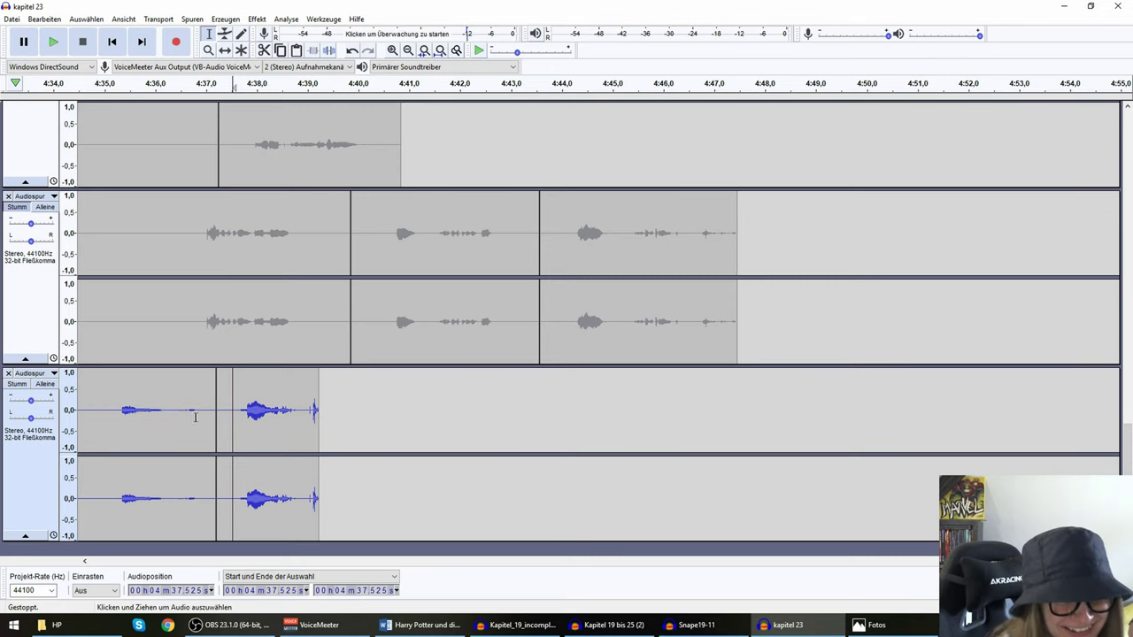
Record three consecutive voice takes on the lowest track, covering about 4:39.2 to 4:53.4
{"action": "left_click", "coordinate": [332, 416]}
{"action": "key", "text": "space"}
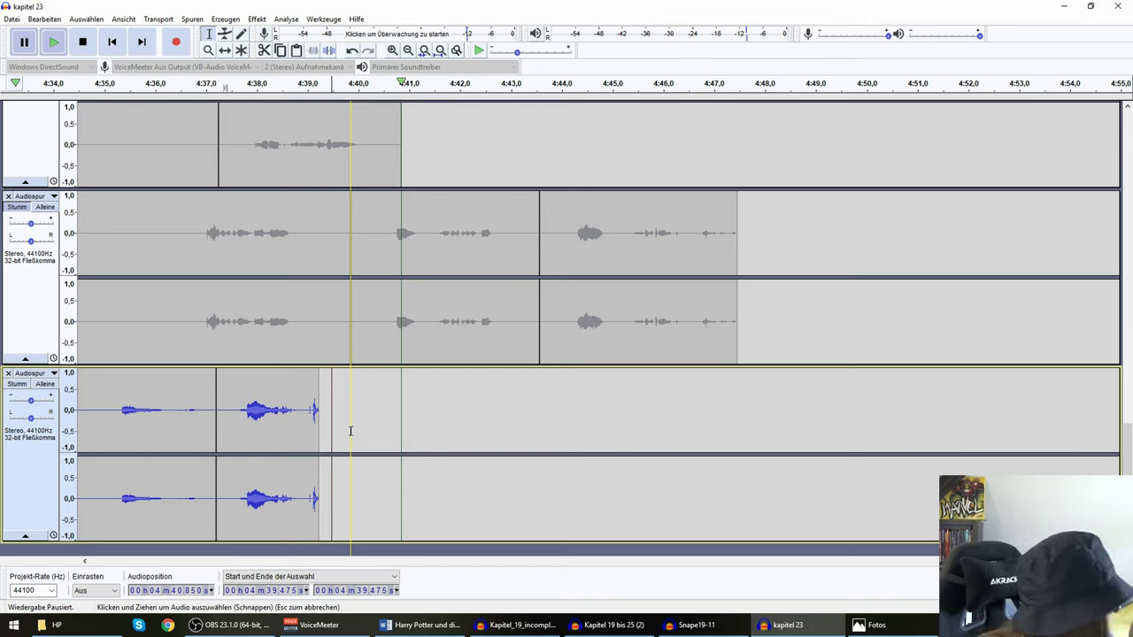
{"action": "key", "text": "ctrl+v"}
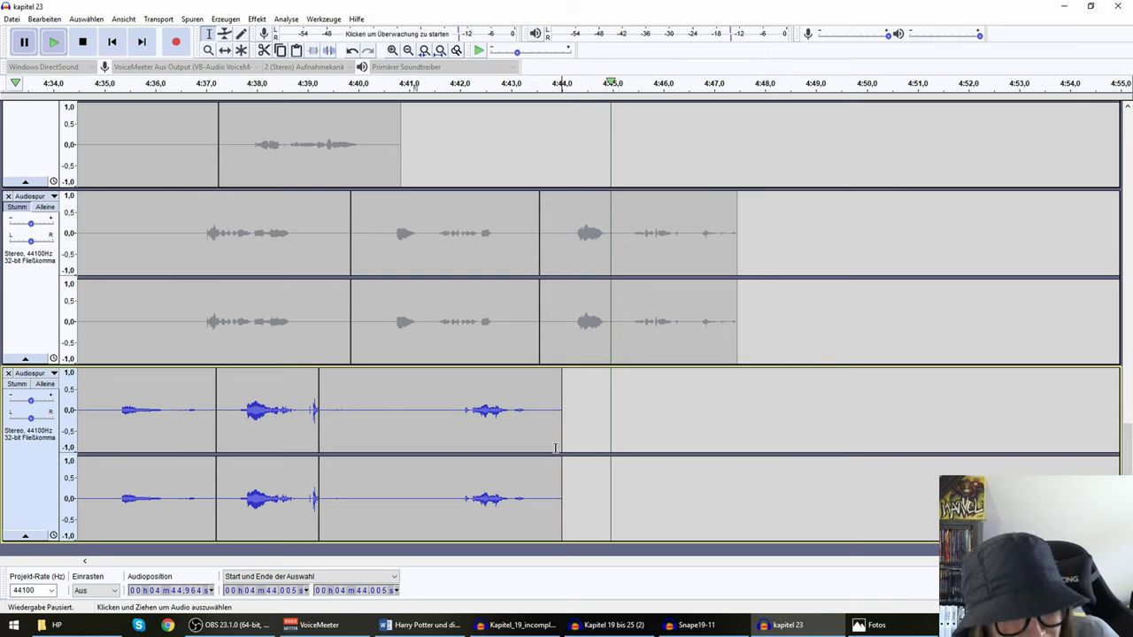
{"action": "key", "text": "ctrl+v"}
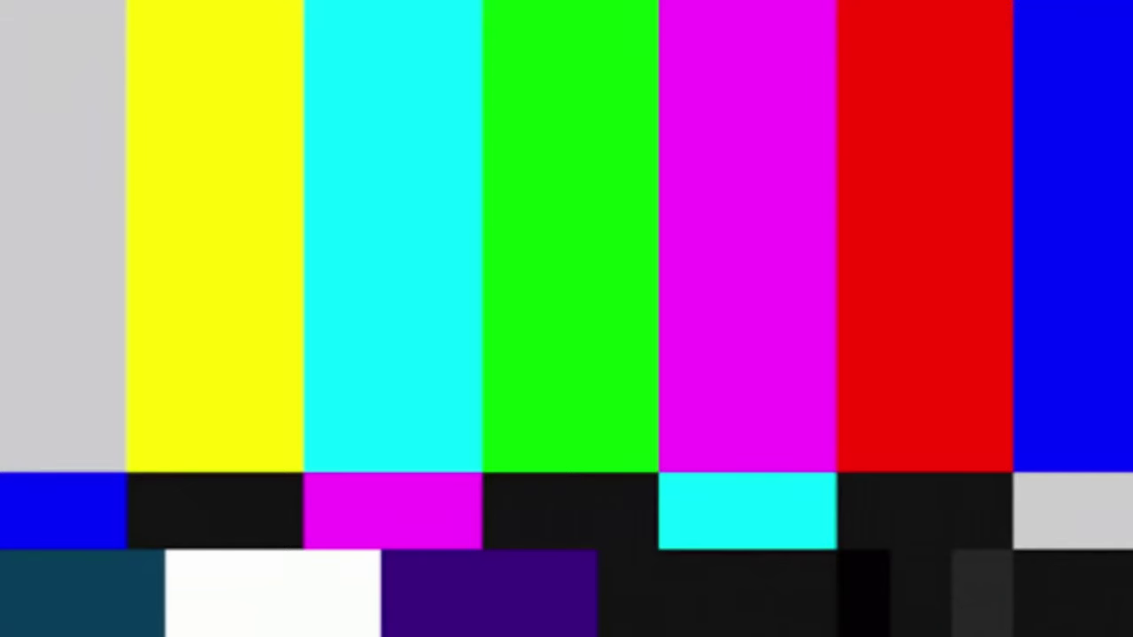
Record a voice take on the lowest track from about 4:53.4 to 4:59.8 and play back its end
{"action": "key", "text": "r"}
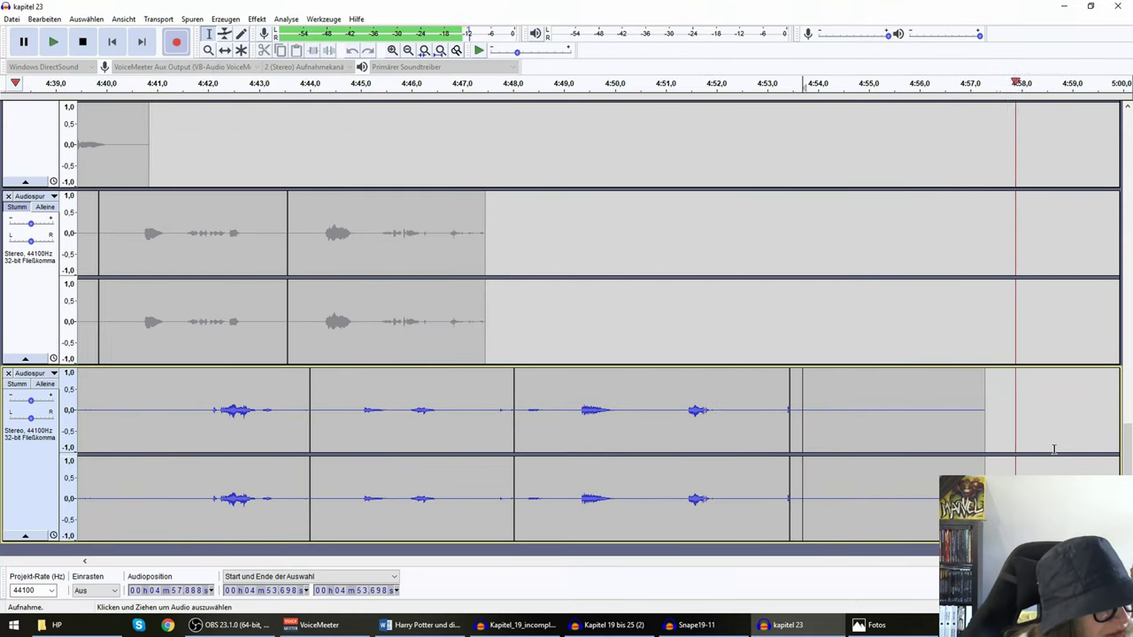
{"action": "key", "text": "space"}
{"action": "left_click", "coordinate": [1047, 408]}
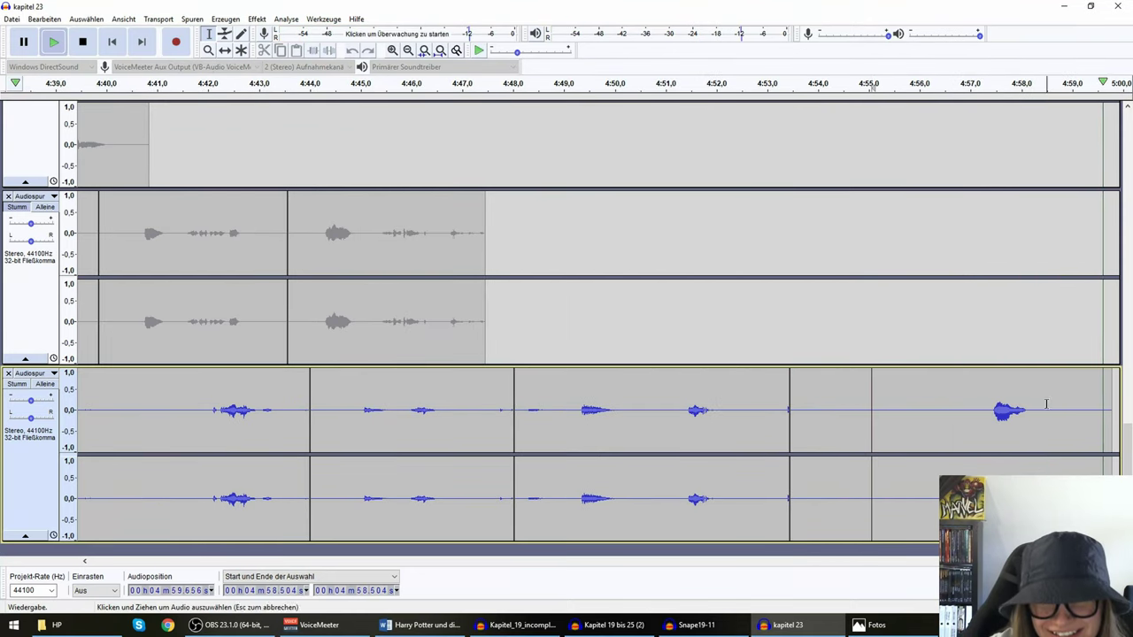
{"action": "left_click", "coordinate": [23, 42]}
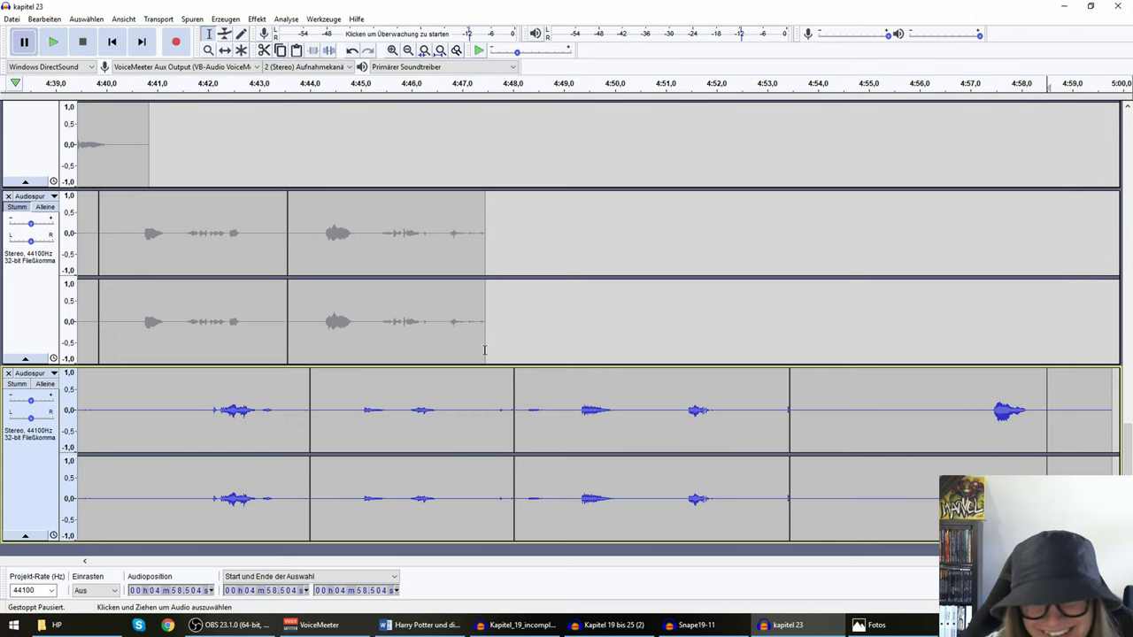
Append a voice take to the lowest track, from about 4:59.8 to 5:06.1
{"action": "key", "text": "r"}
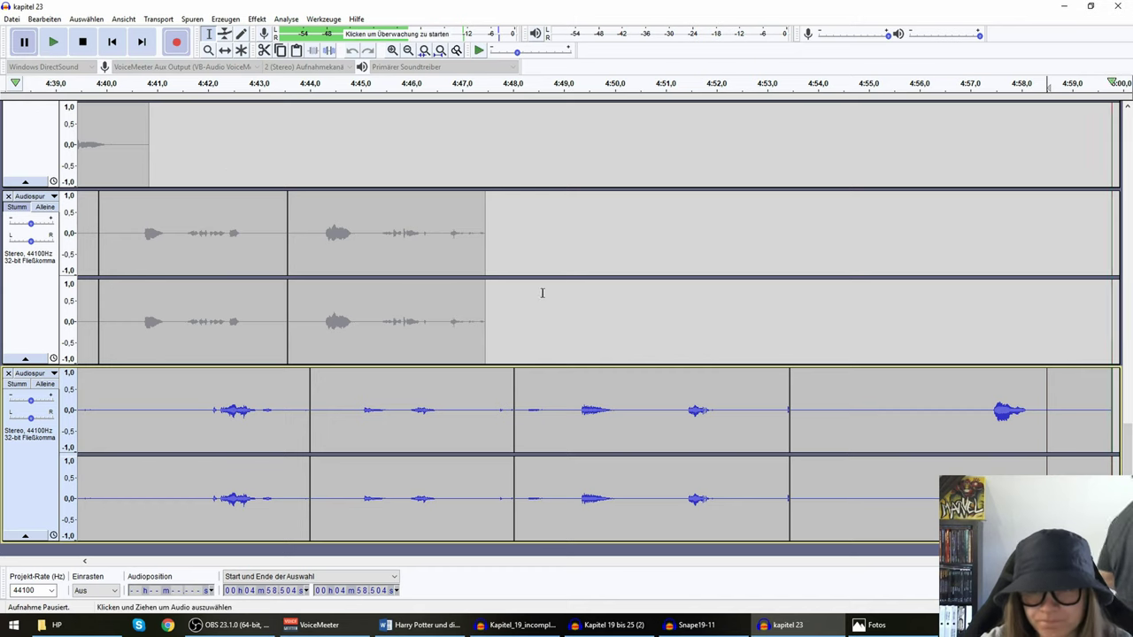
{"action": "key", "text": "space"}
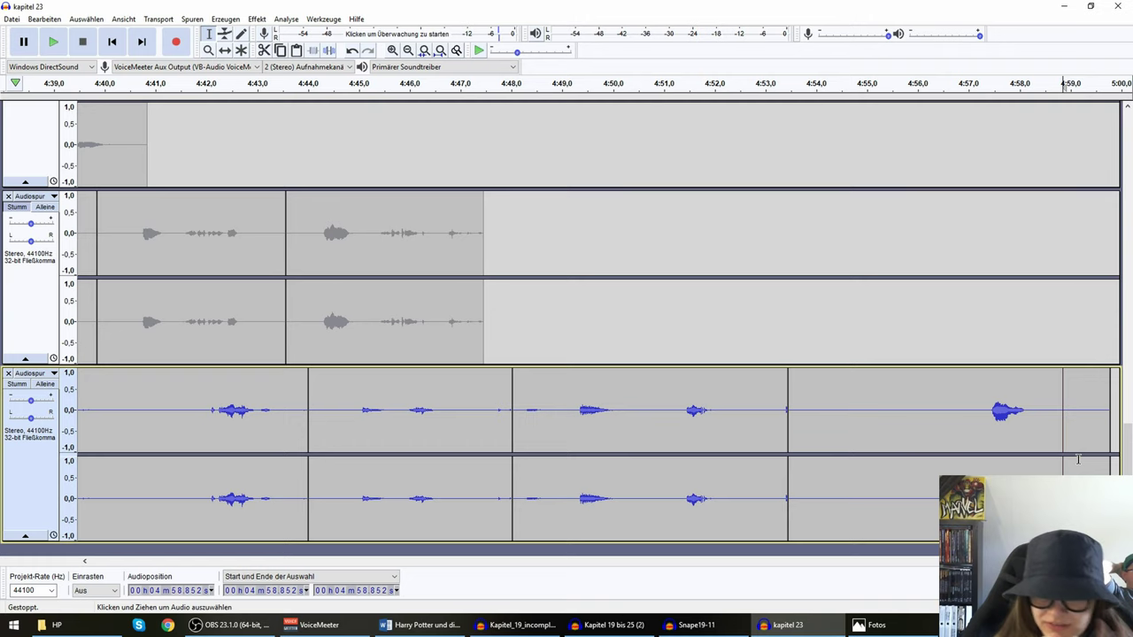
{"action": "key", "text": "r"}
{"action": "key", "text": "p"}
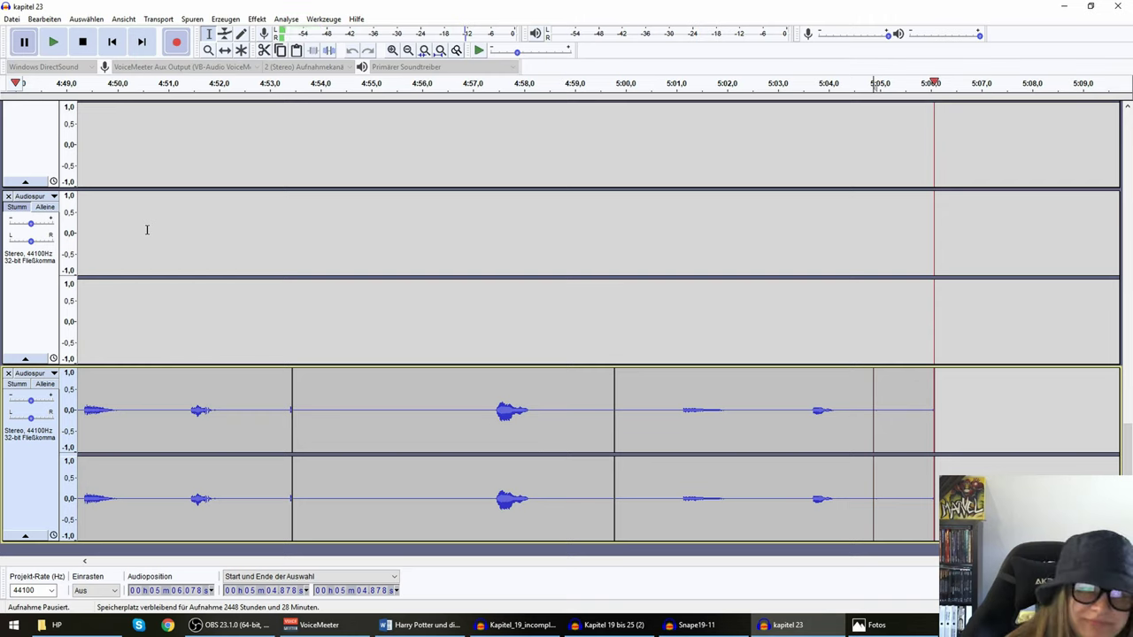
{"action": "key", "text": "space"}
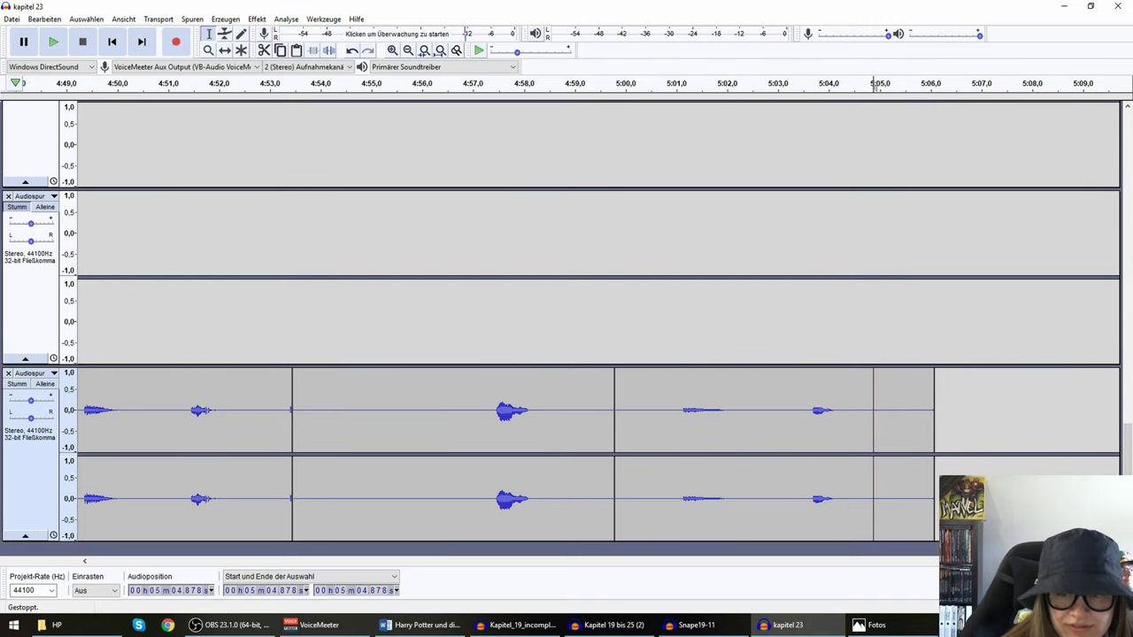
Review the last take's position and record two more voice takes on the lowest track, from about 5:06.1 to 5:12.5
{"action": "left_click", "coordinate": [839, 426]}
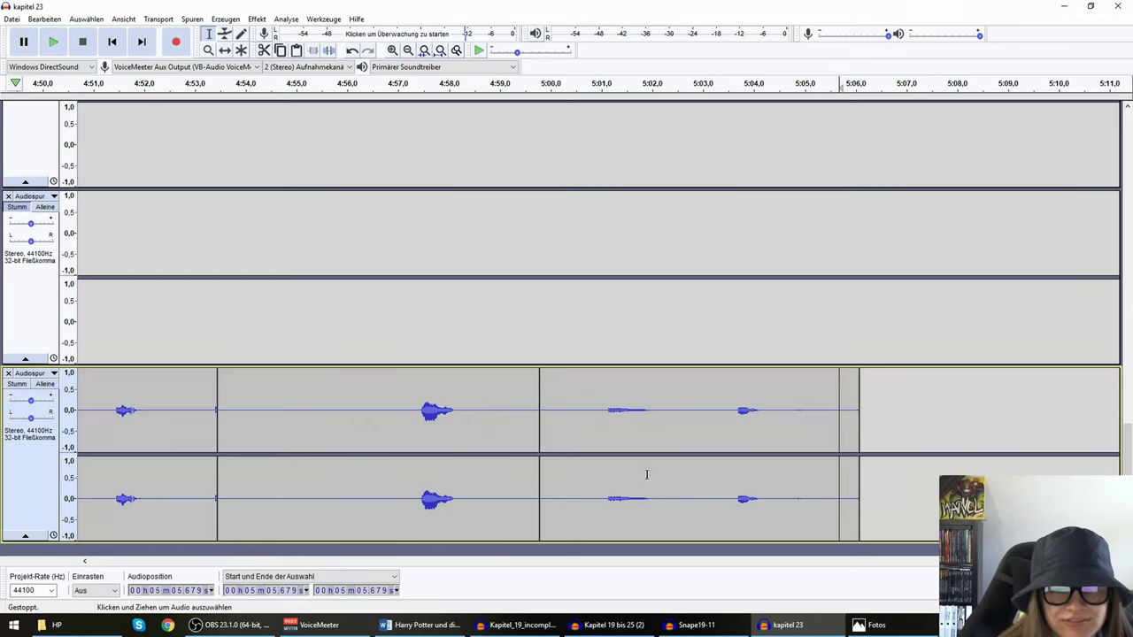
{"action": "left_click", "coordinate": [570, 405]}
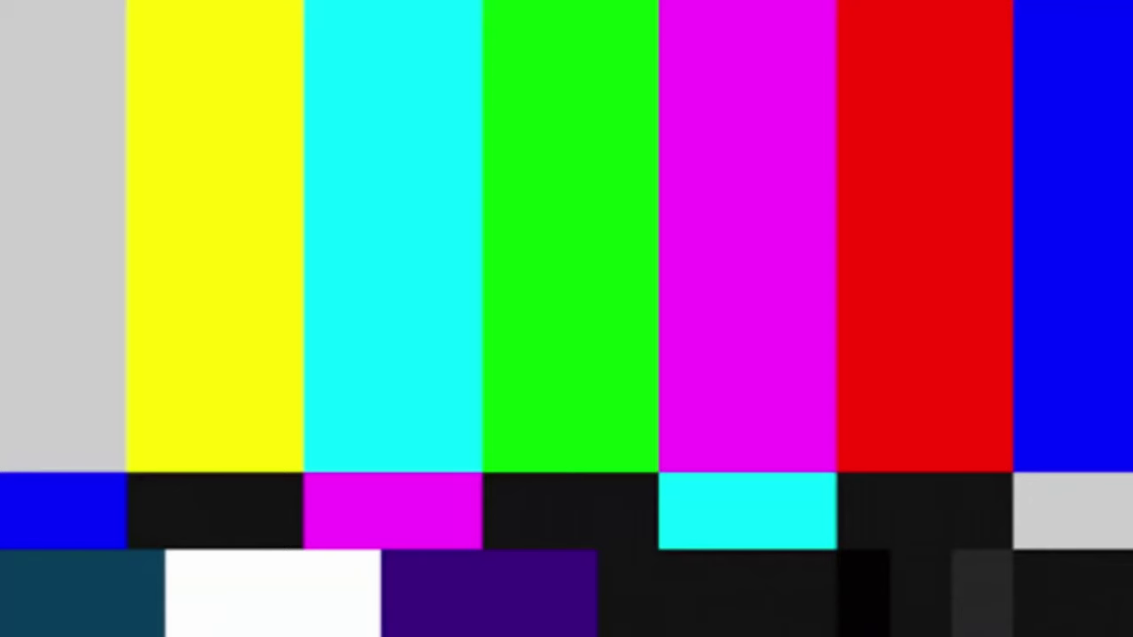
{"action": "key", "text": "r"}
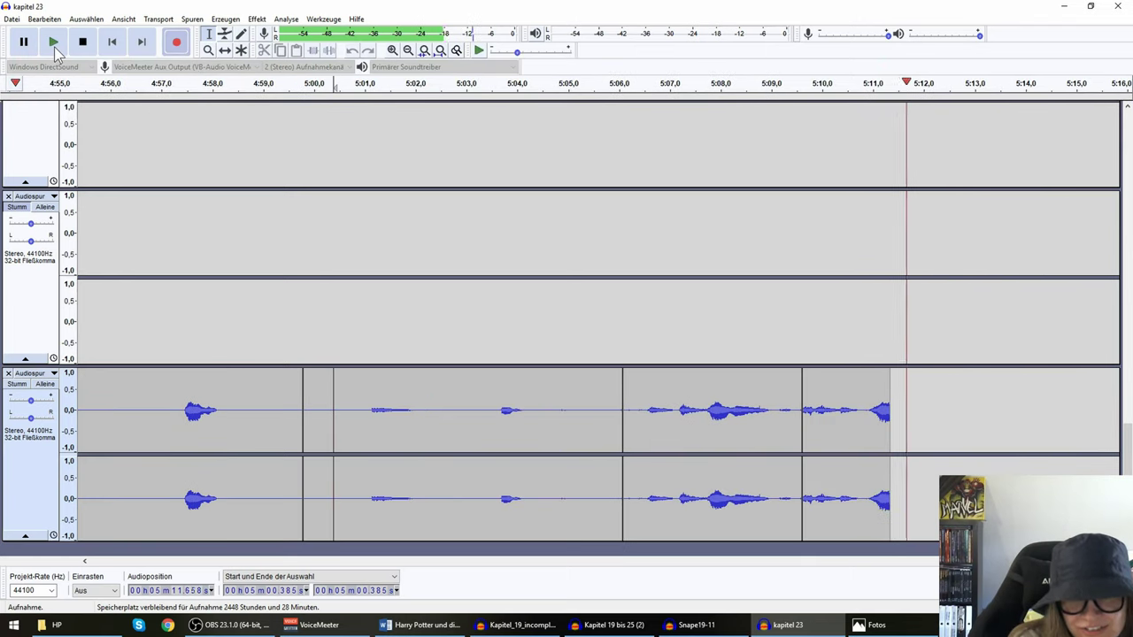
{"action": "key", "text": "space"}
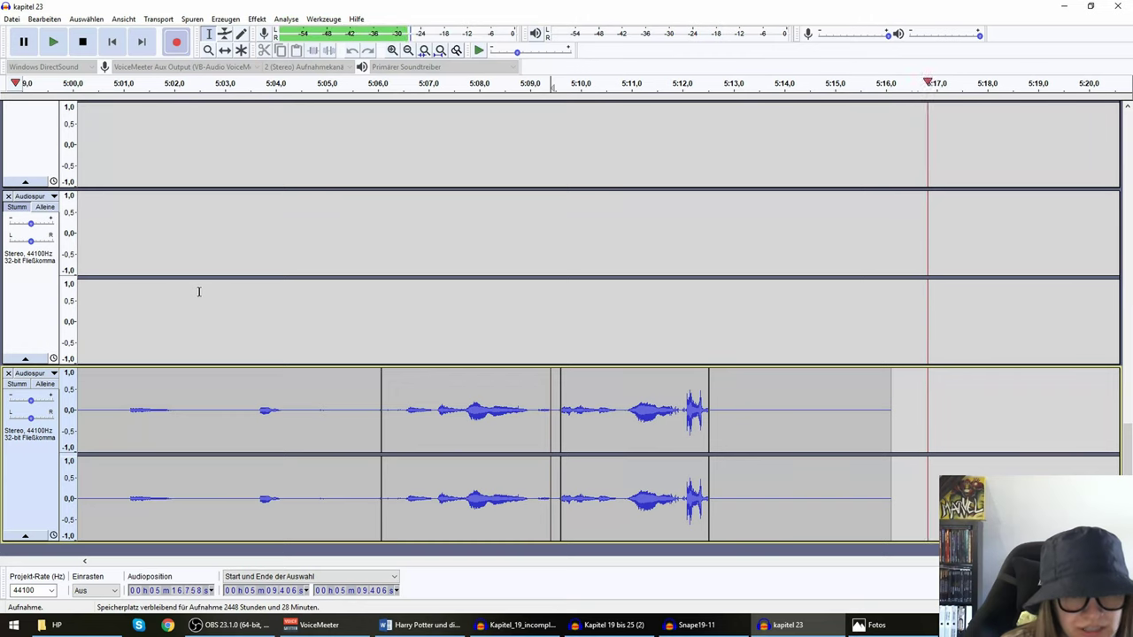
Record consecutive voice takes on the lowest track from about 5:12.5 to 5:26.0 and play back the last one
{"action": "key", "text": "space"}
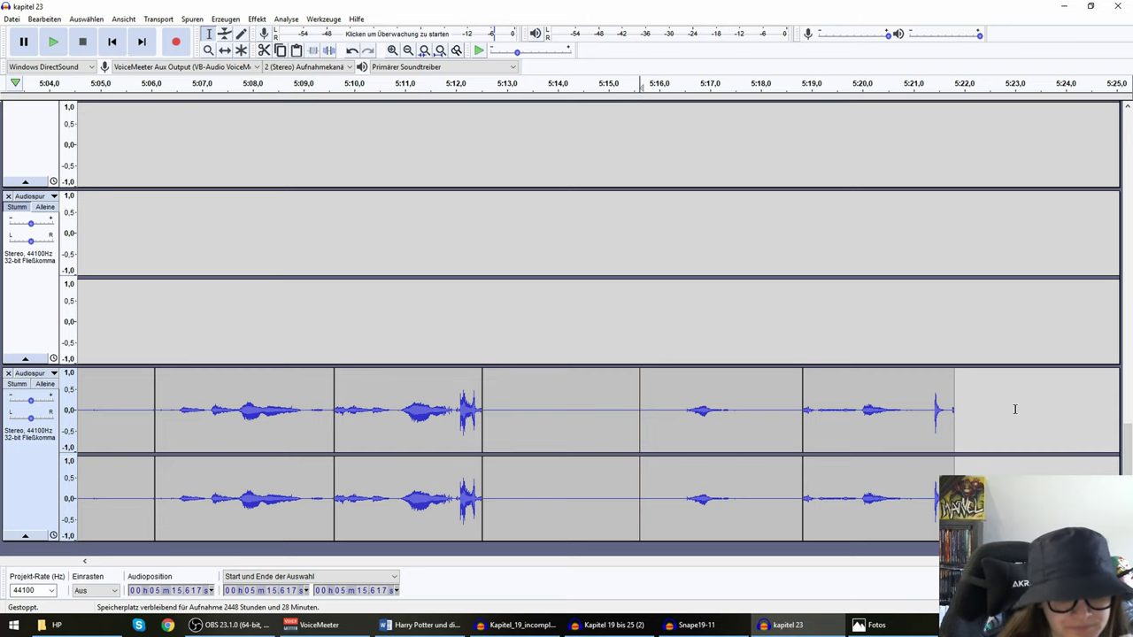
{"action": "key", "text": "r"}
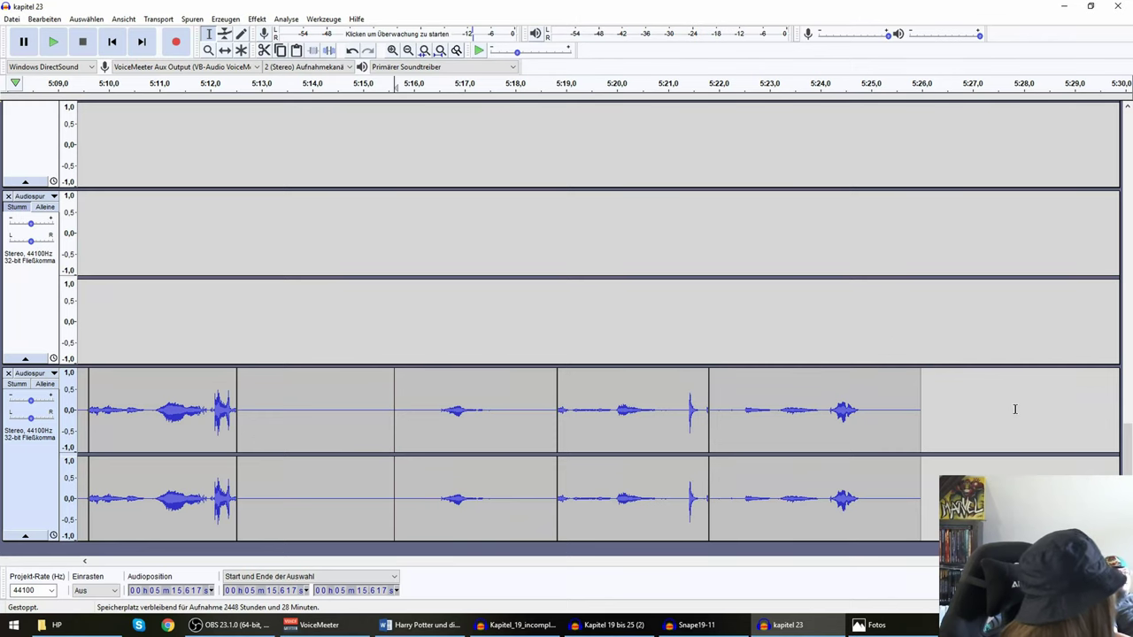
{"action": "left_click", "coordinate": [53, 41]}
{"action": "left_click", "coordinate": [24, 42]}
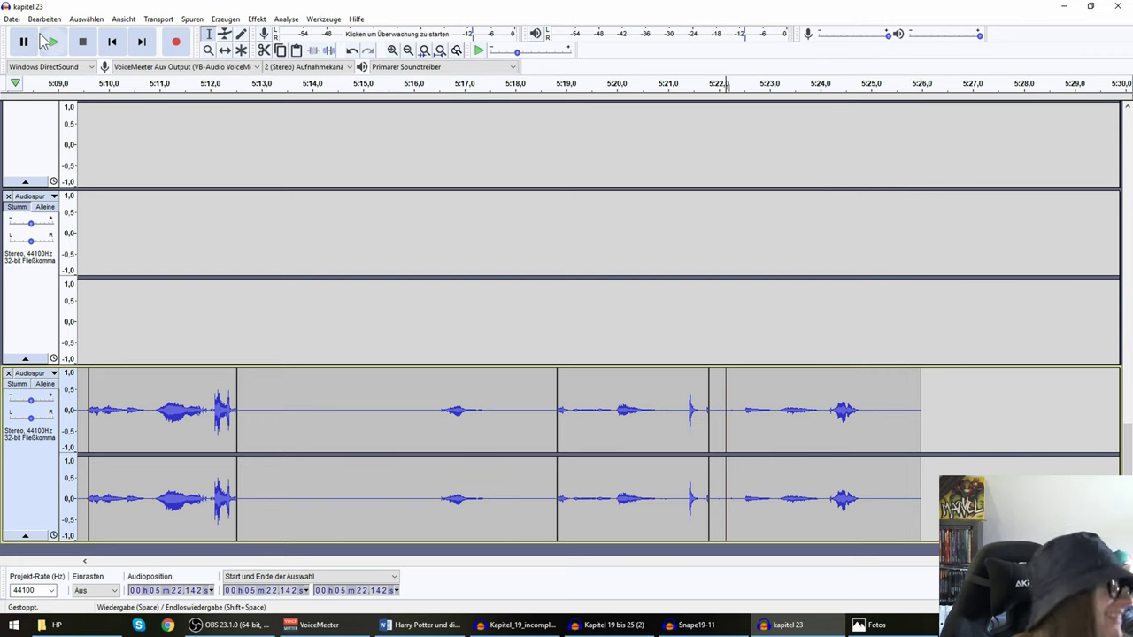
{"action": "left_click", "coordinate": [893, 452]}
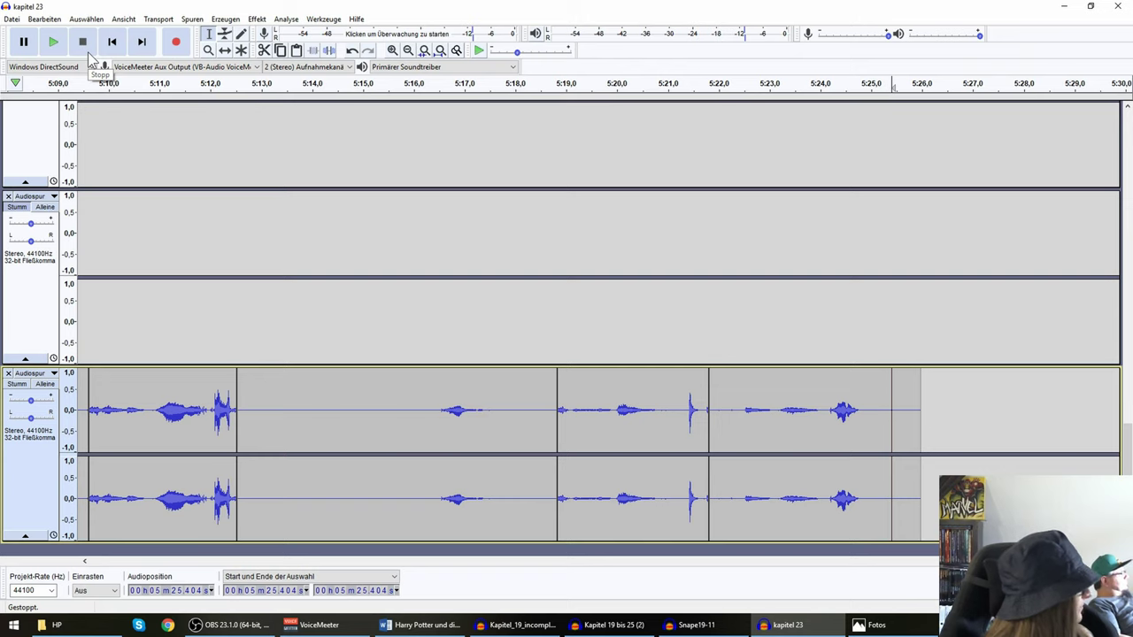
Continue the lowest track with consecutive voice takes from about 5:26.0 to 5:42.0
{"action": "key", "text": "r"}
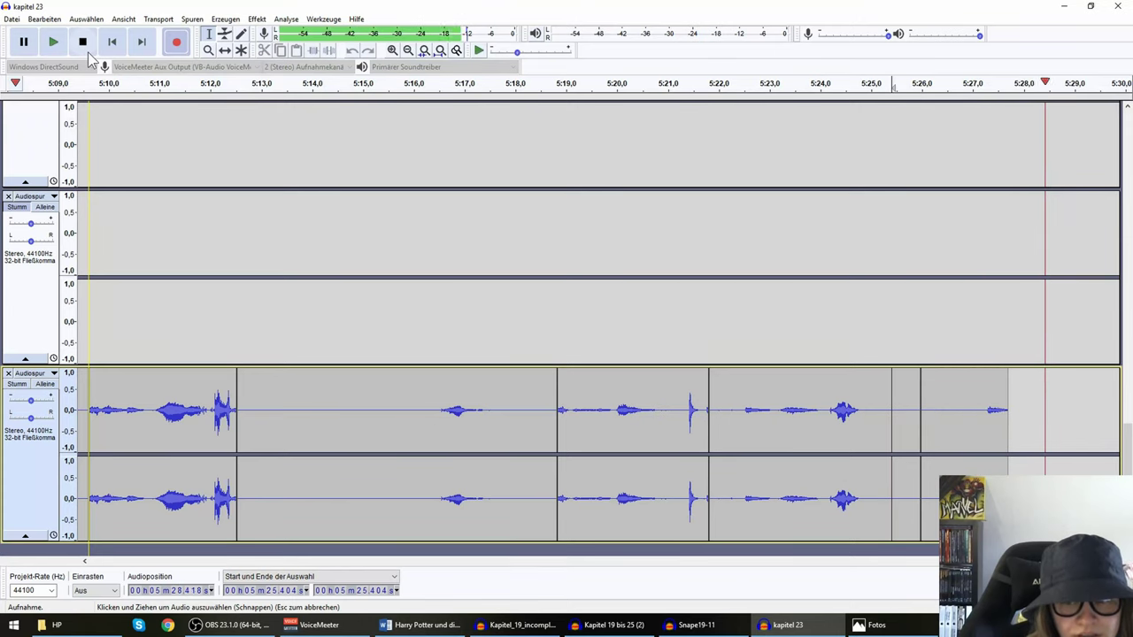
{"action": "left_click", "coordinate": [86, 49]}
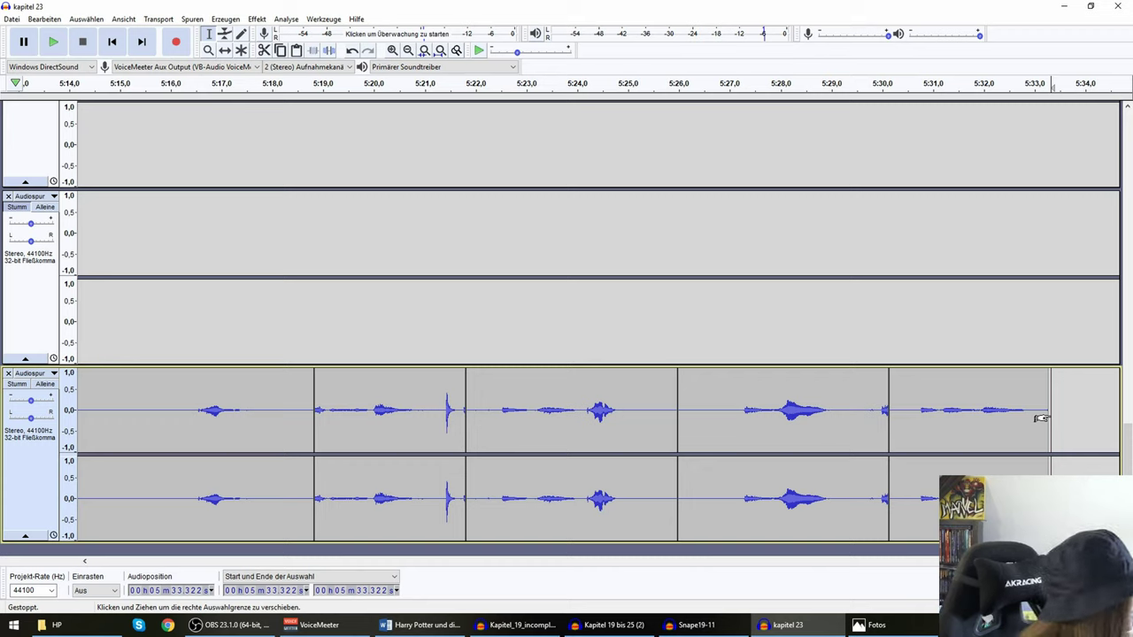
{"action": "key", "text": "ctrl+v"}
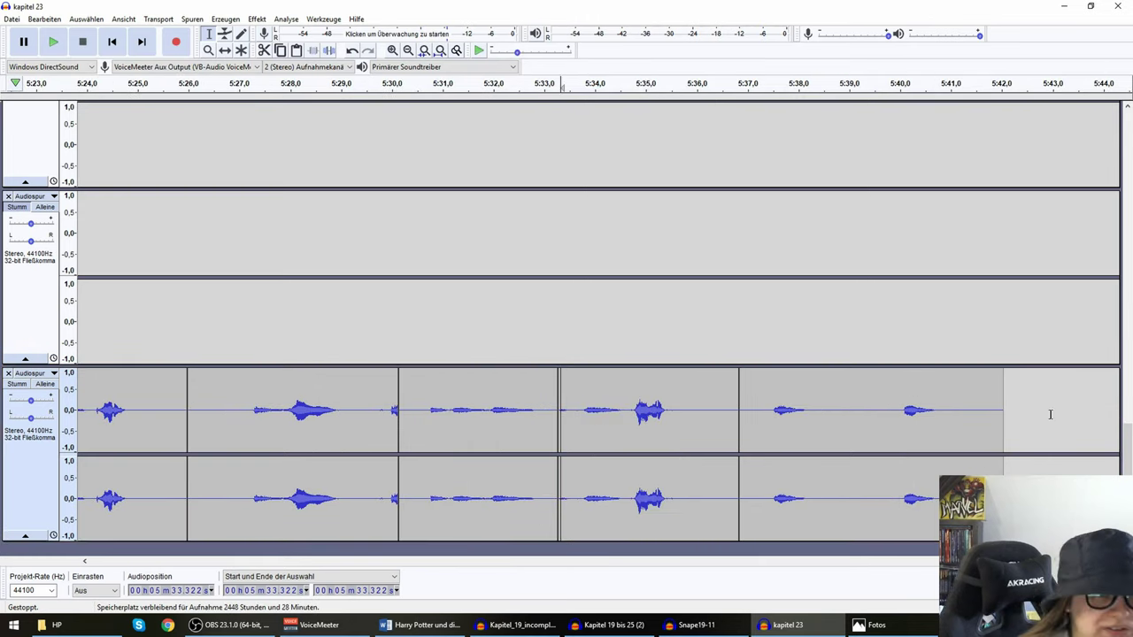
Record three further voice takes on the lowest track from about 5:42.0 to 5:55.7, with a playback check between them
{"action": "left_click", "coordinate": [575, 392]}
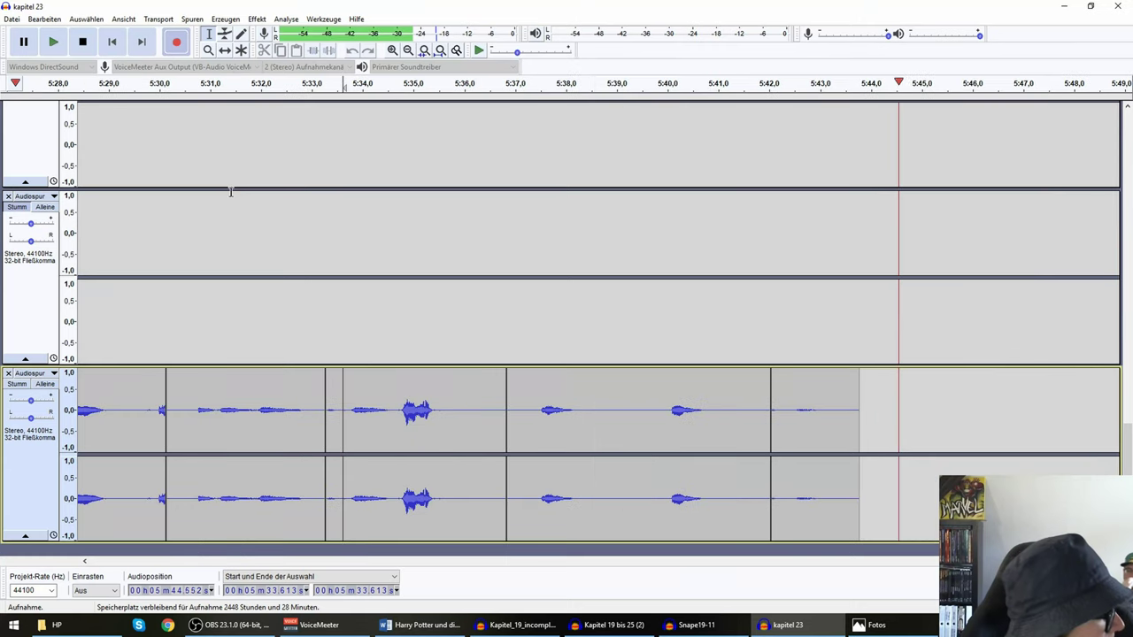
{"action": "left_click", "coordinate": [54, 43]}
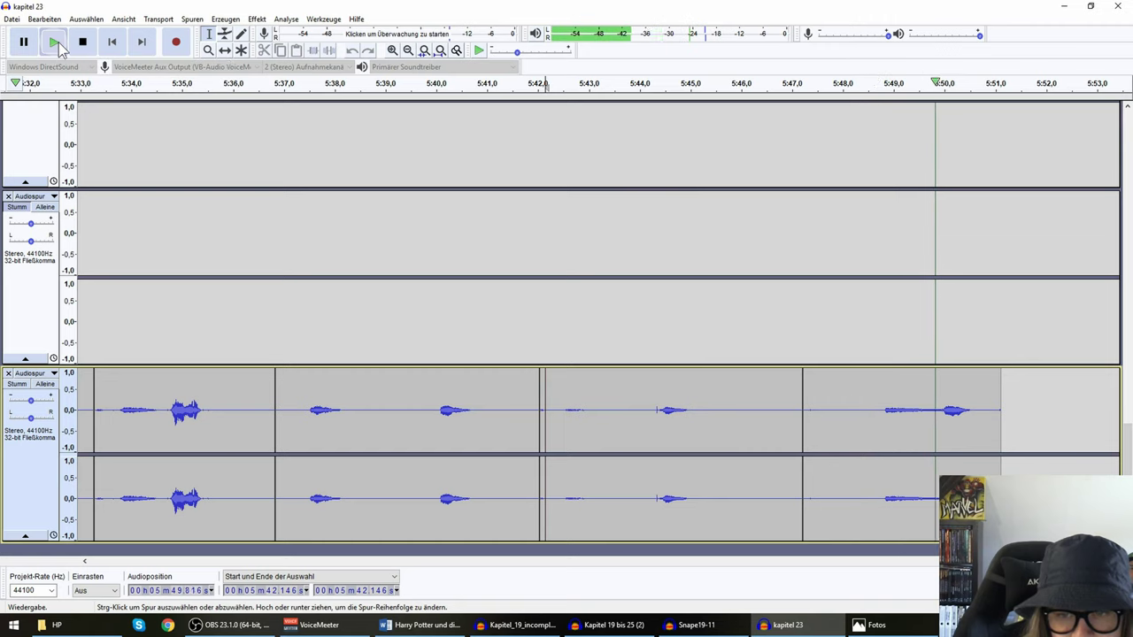
{"action": "key", "text": "r"}
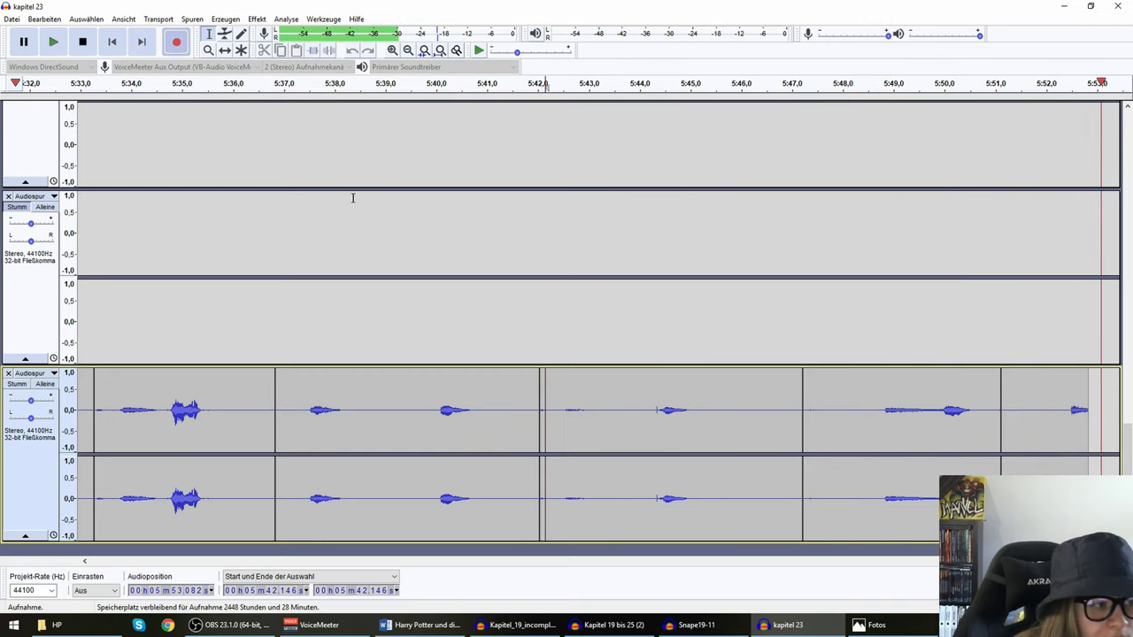
{"action": "key", "text": "space"}
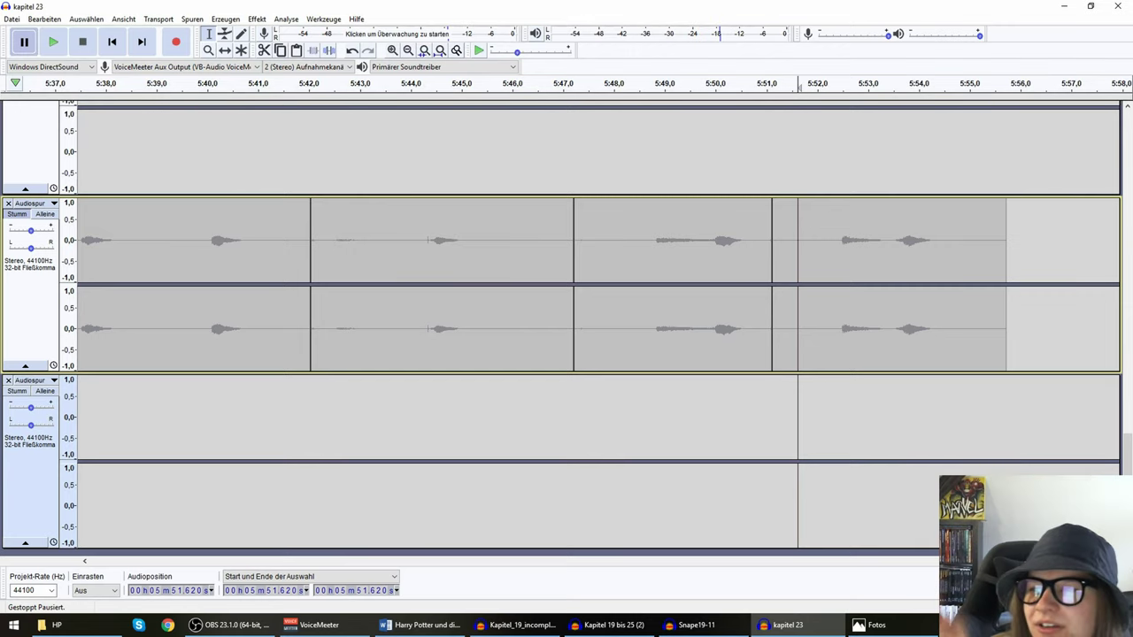
Record a voice take on the empty lowest stereo track, from about 5:37.7 to 5:45.9, and play it back
{"action": "left_click", "coordinate": [89, 407]}
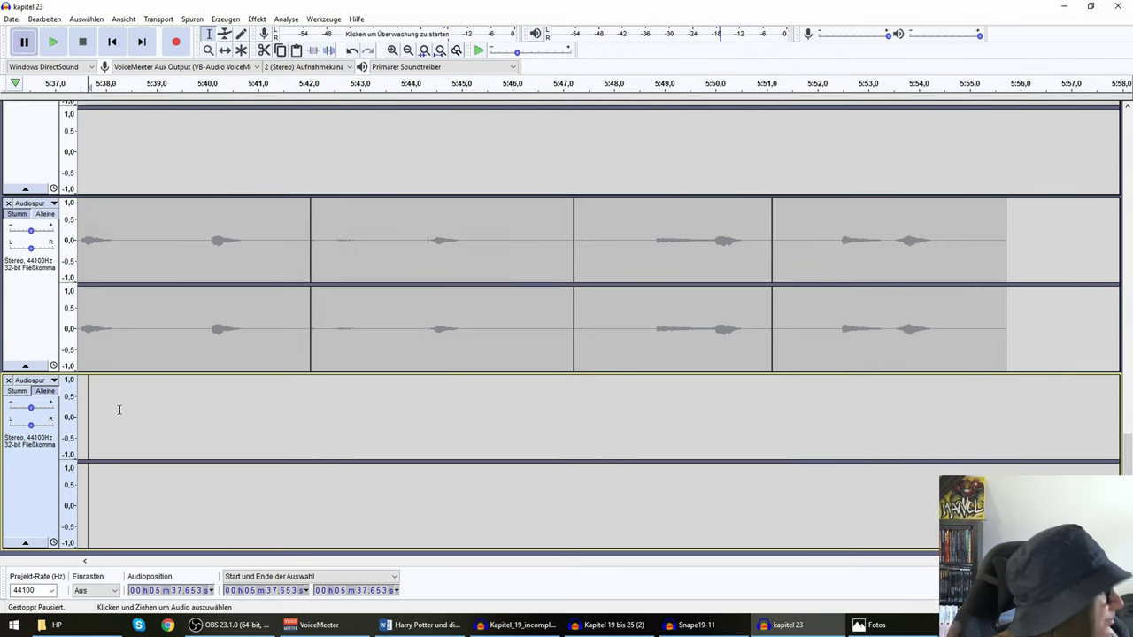
{"action": "key", "text": "r"}
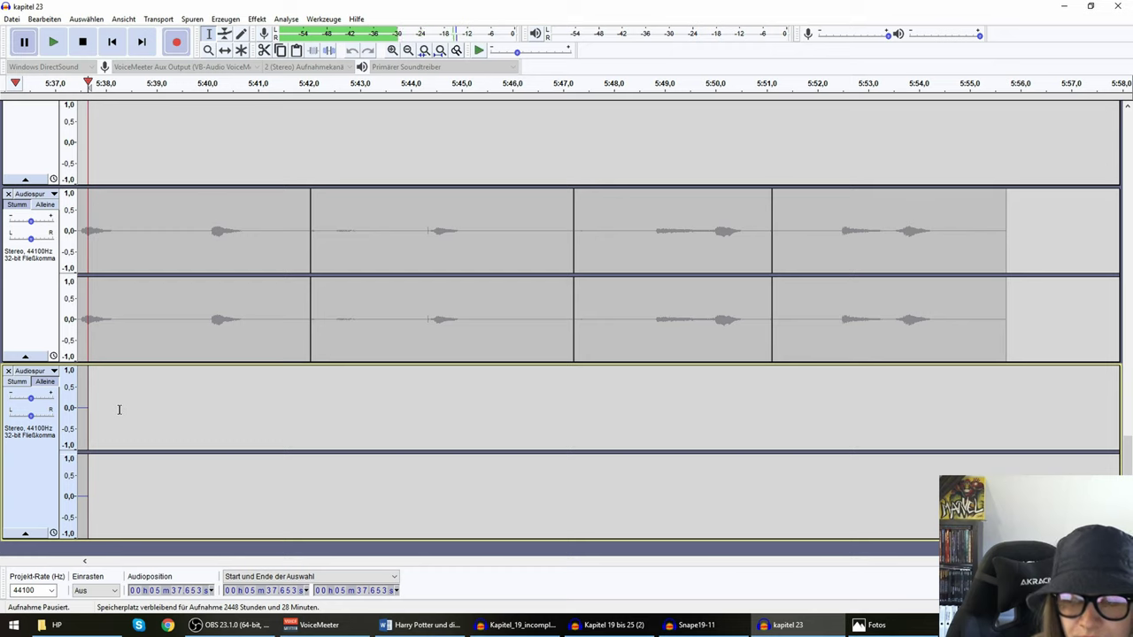
{"action": "key", "text": "p"}
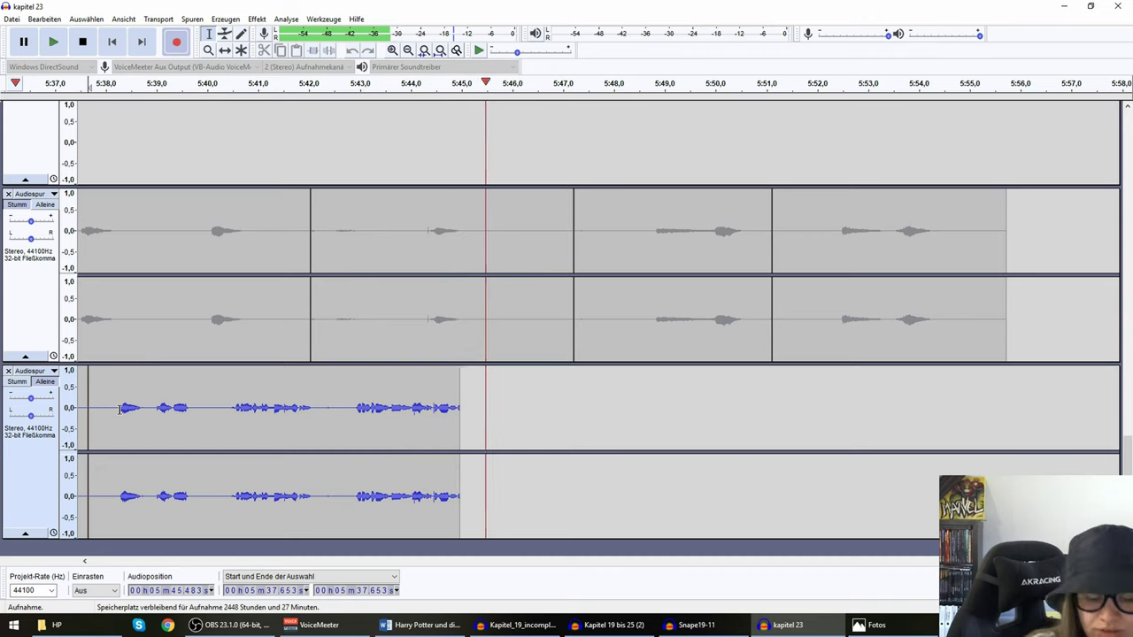
{"action": "left_click", "coordinate": [83, 42]}
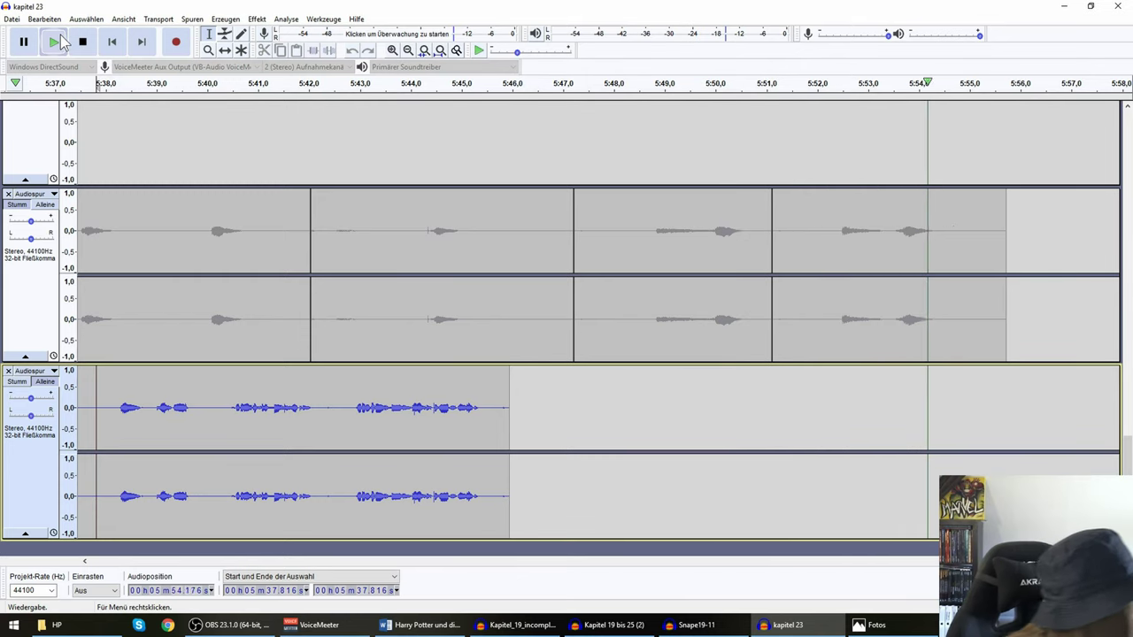
{"action": "key", "text": "space"}
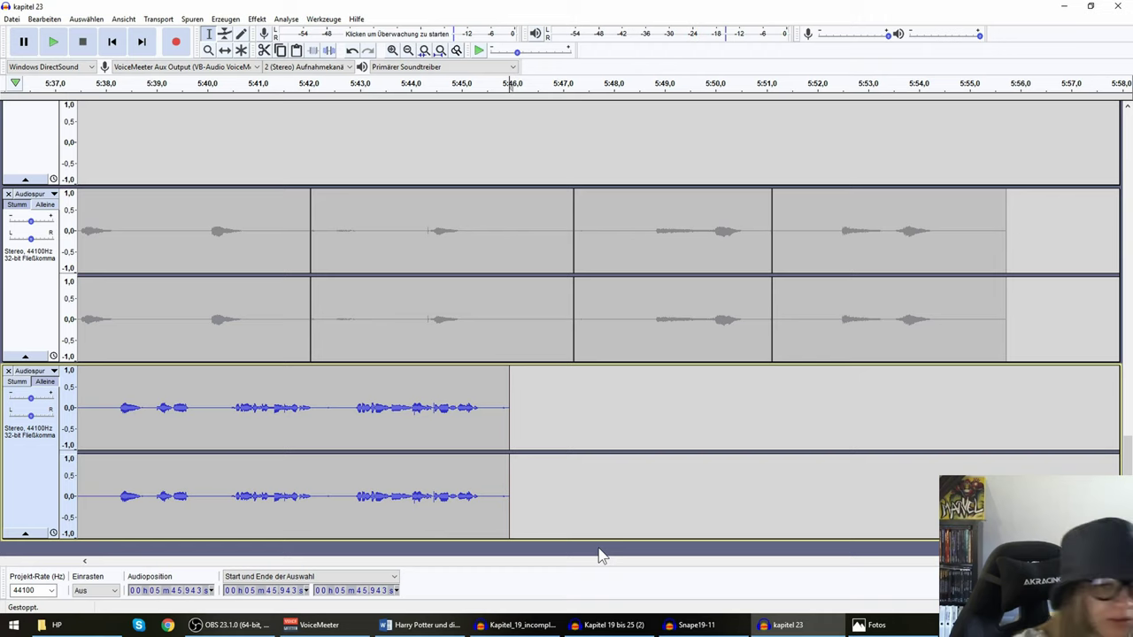
Continue the lowest track with consecutive voice takes from about 5:45.9 to 6:07.8, with a playback check between them
{"action": "key", "text": "r"}
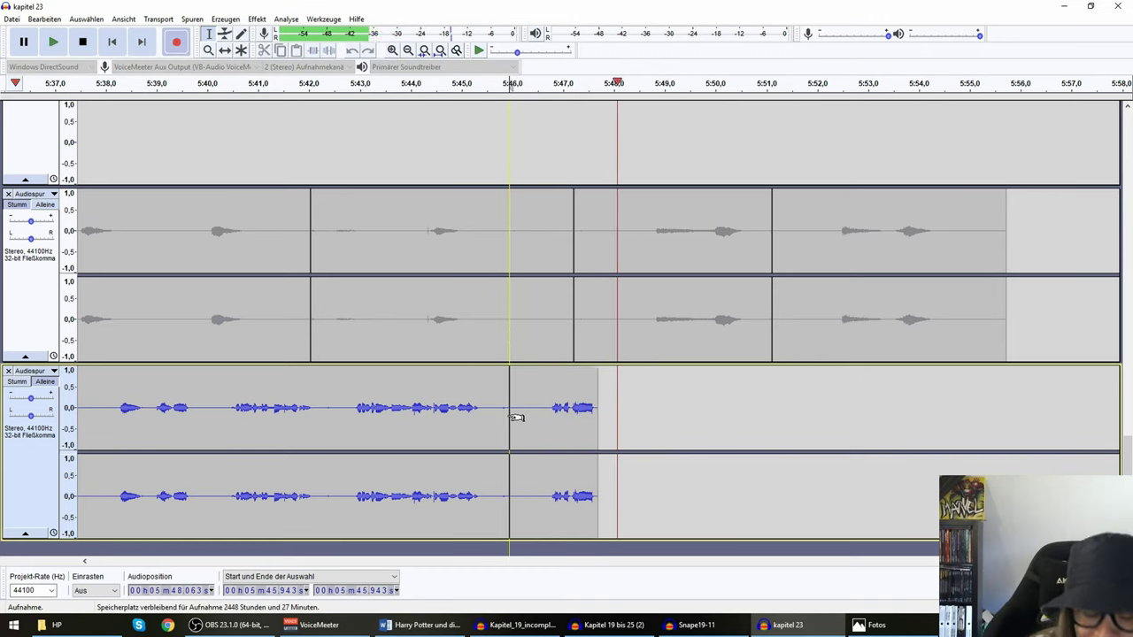
{"action": "key", "text": "space"}
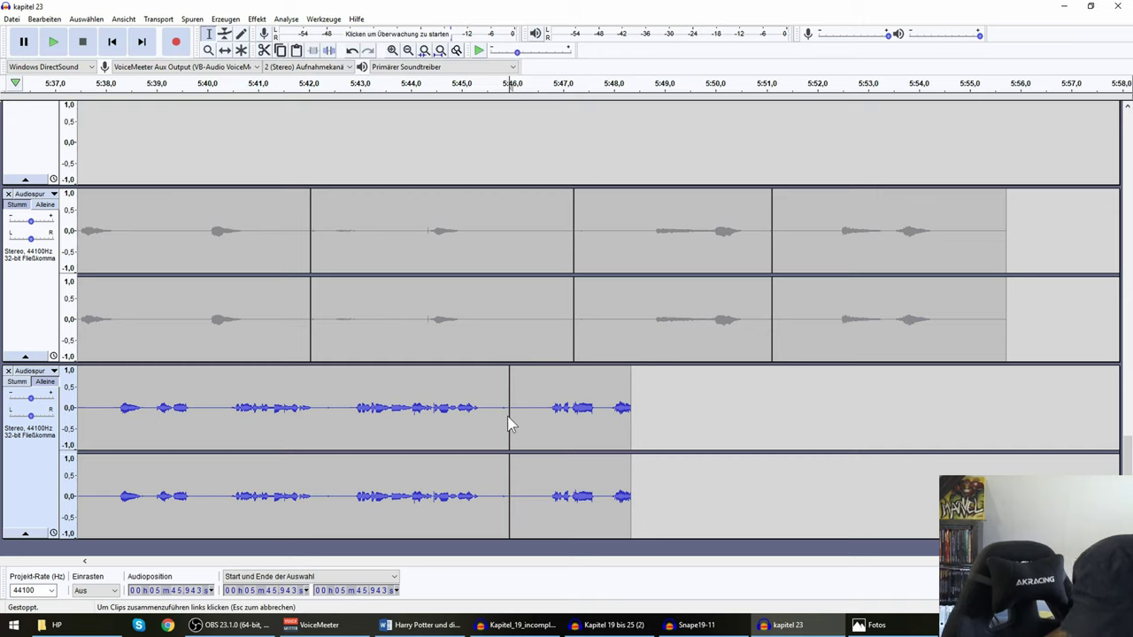
{"action": "key", "text": "r"}
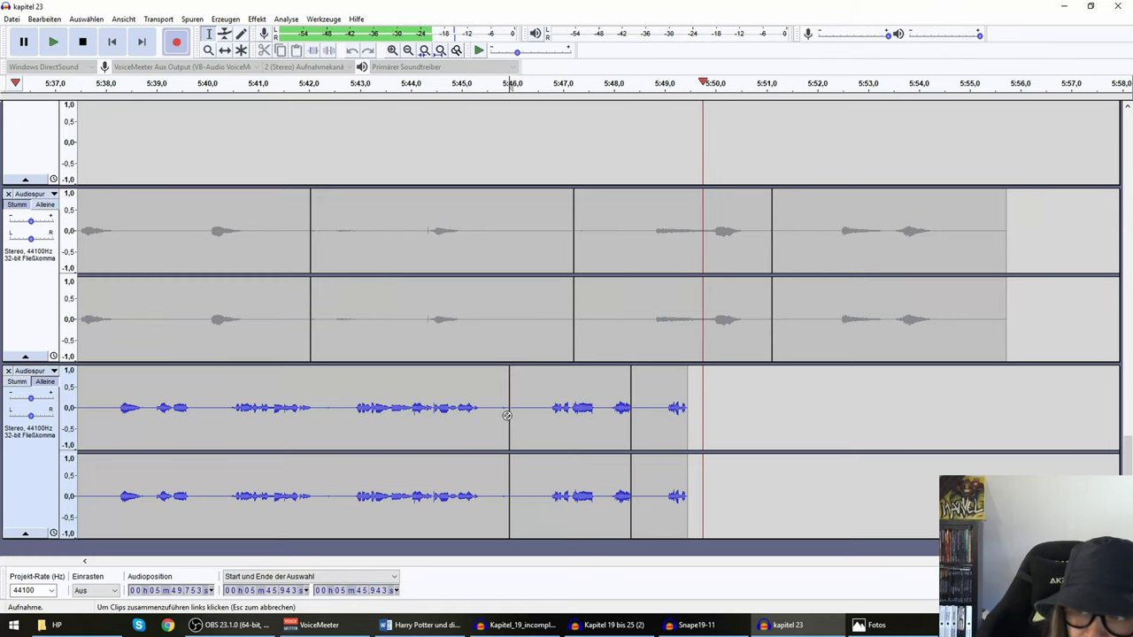
{"action": "key", "text": "space"}
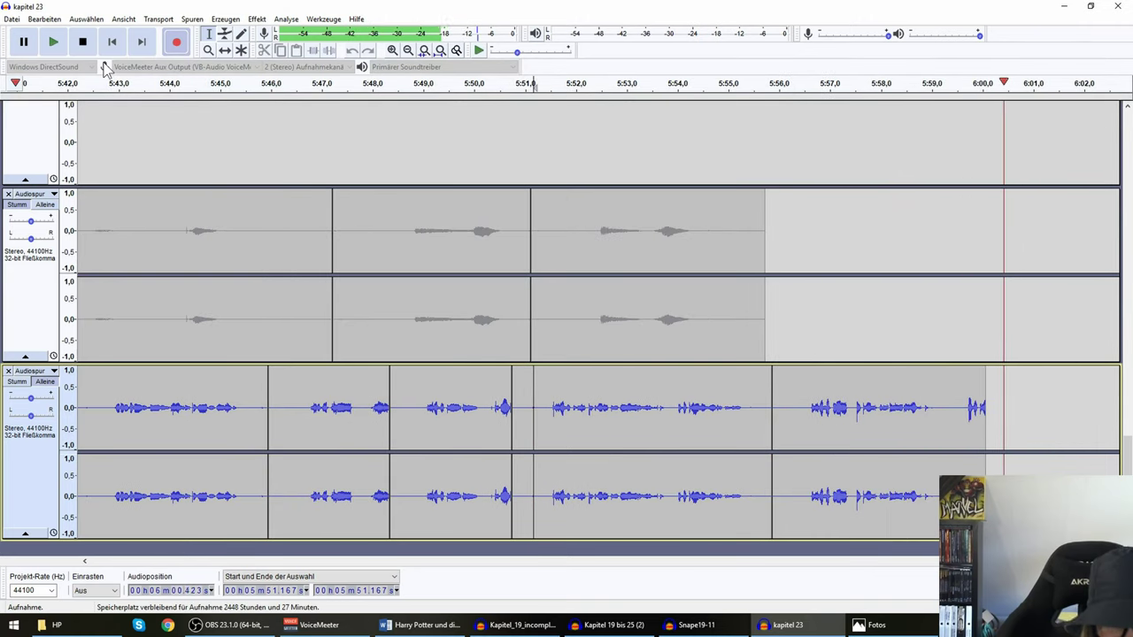
{"action": "key", "text": "p"}
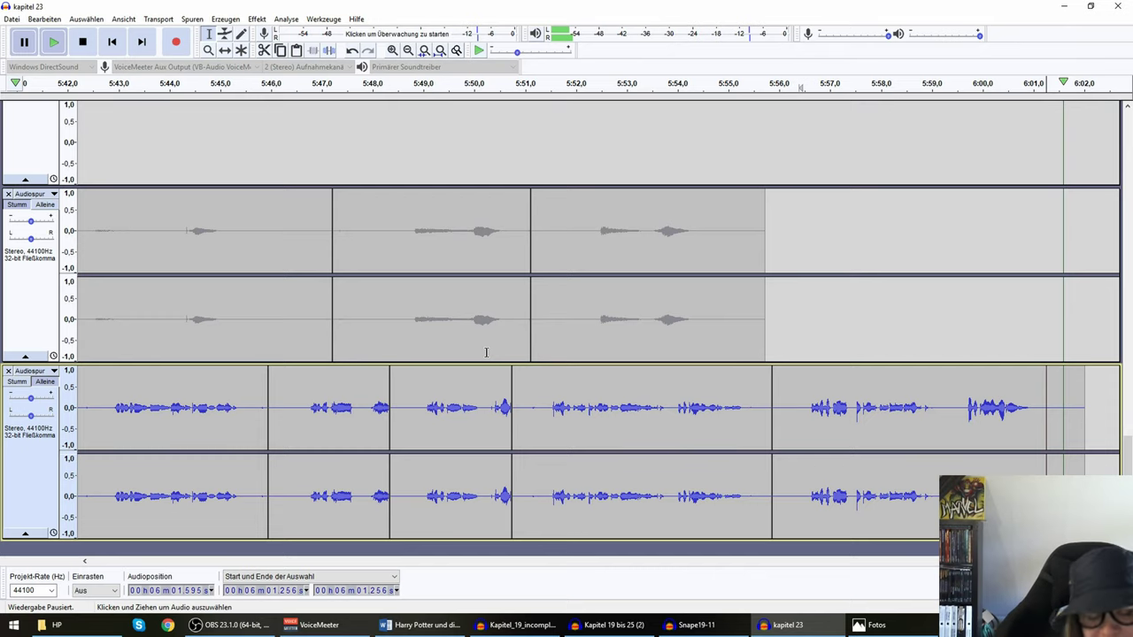
{"action": "key", "text": "p"}
{"action": "key", "text": "space"}
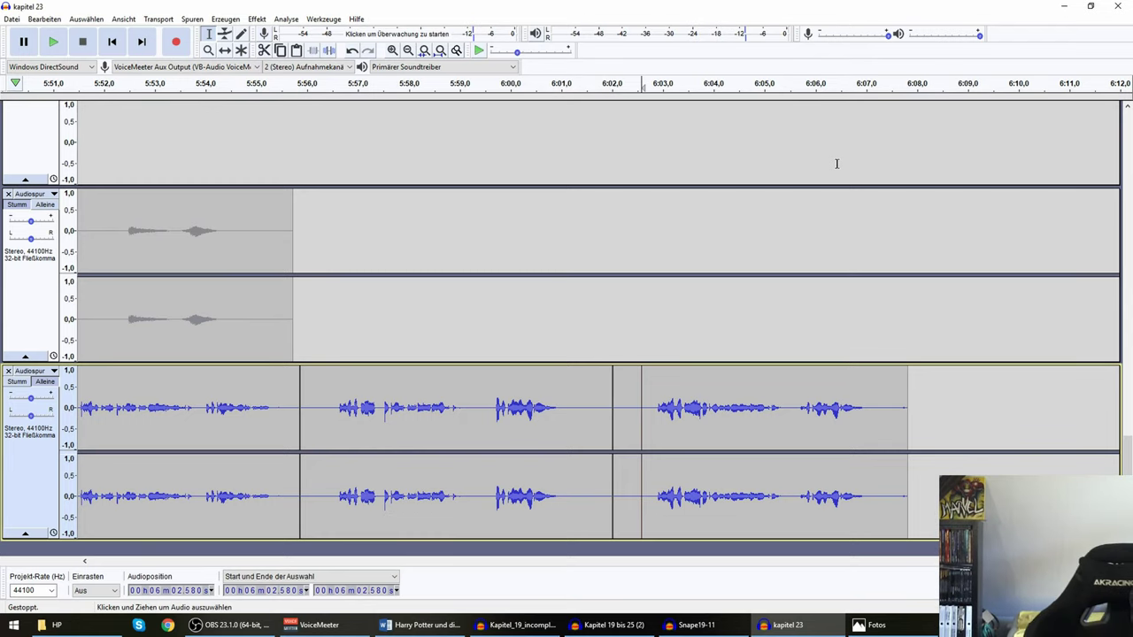
Record three further voice takes on the lowest track from about 6:07.8 to 6:24.3
{"action": "key", "text": "r"}
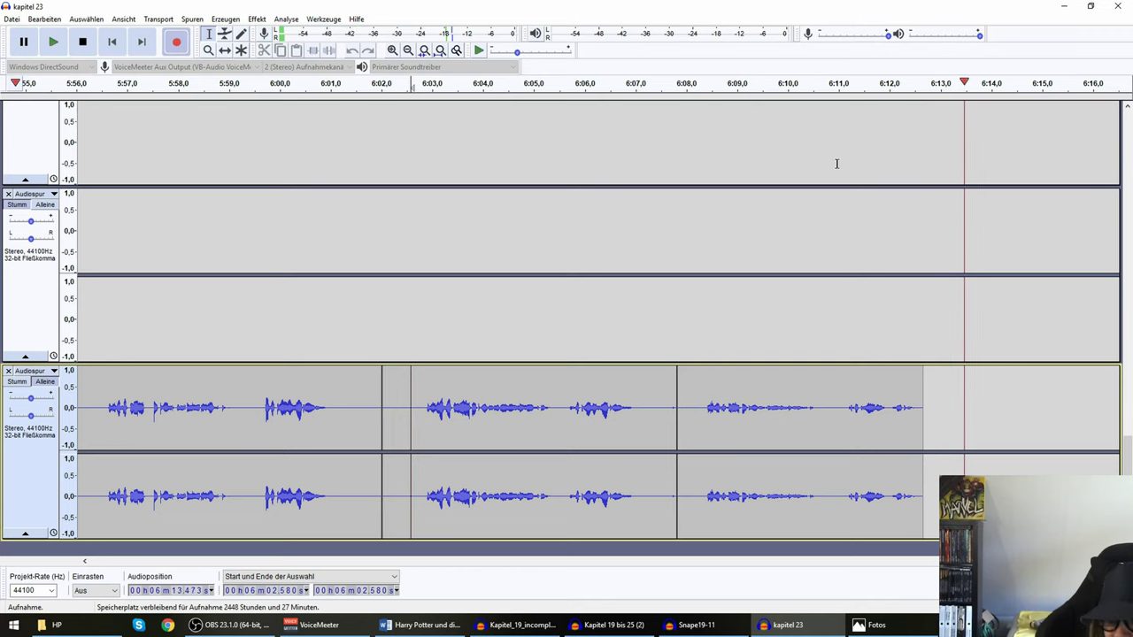
{"action": "key", "text": "space"}
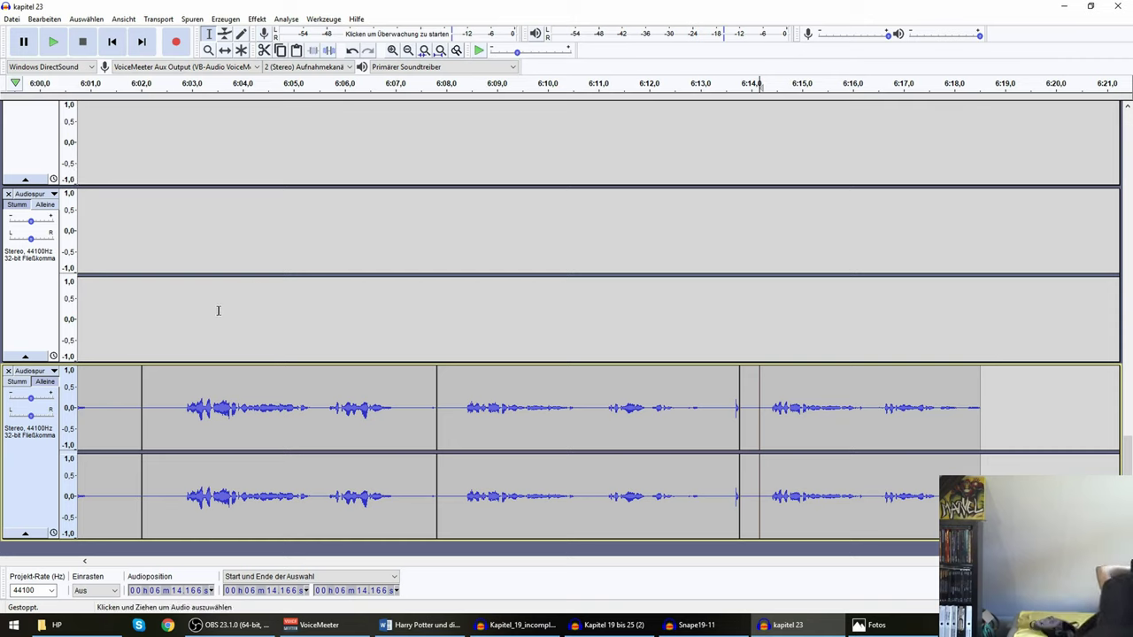
{"action": "left_click", "coordinate": [992, 421]}
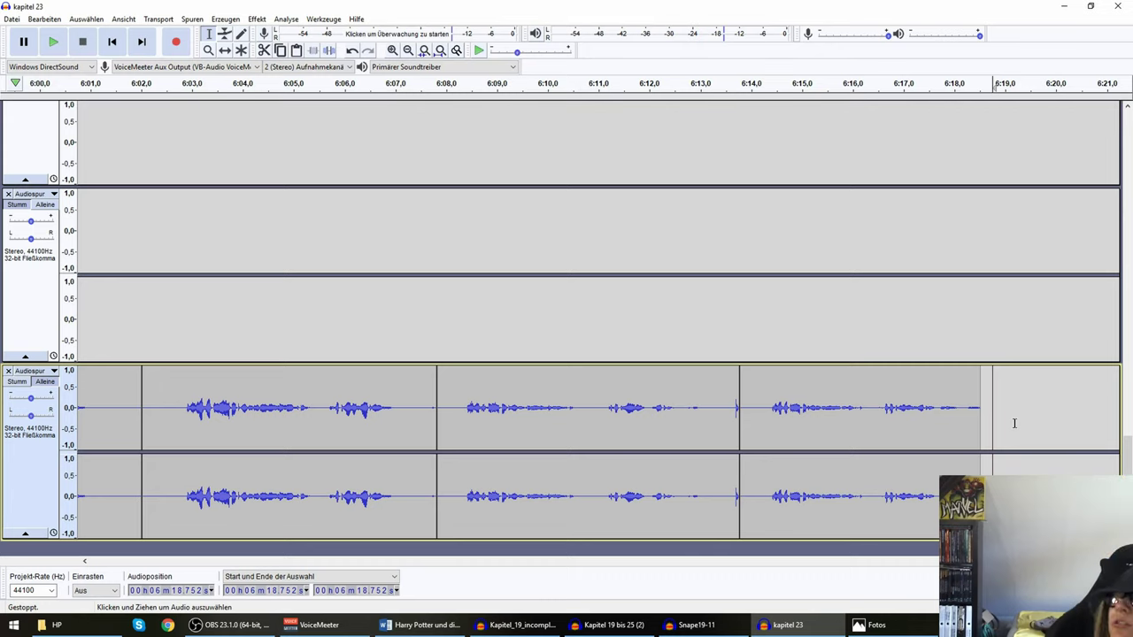
{"action": "key", "text": "r"}
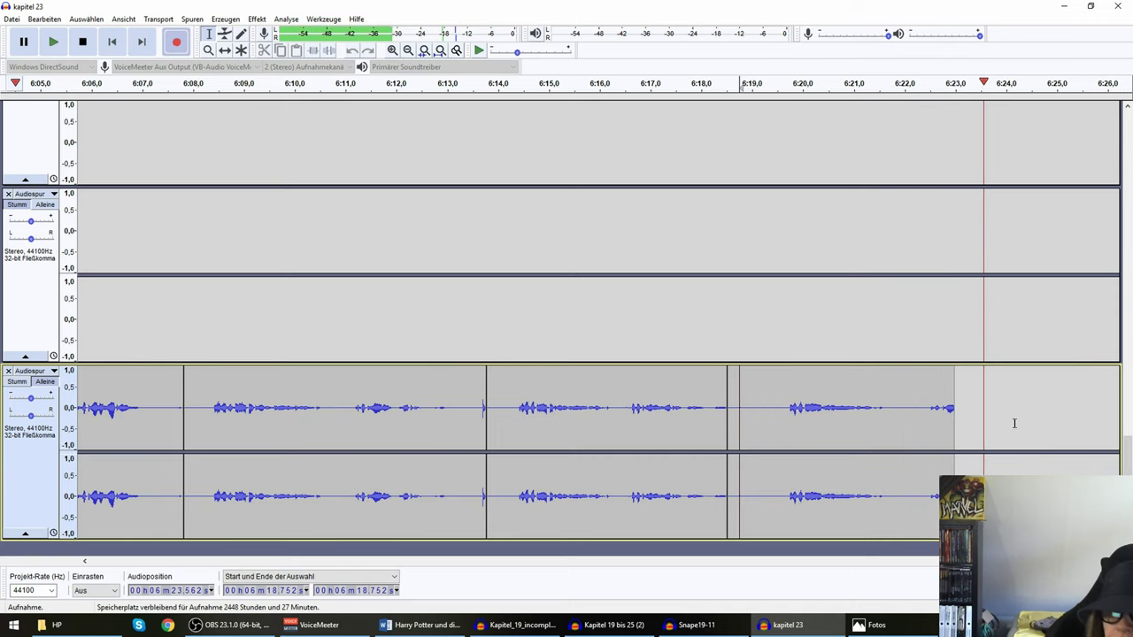
{"action": "key", "text": "space"}
Record voice takes on the empty lowest stereo track from about 6:05.8 to 6:38.6 and play back the last one
{"action": "left_click", "coordinate": [770, 449]}
{"action": "key", "text": "ctrl+z"}
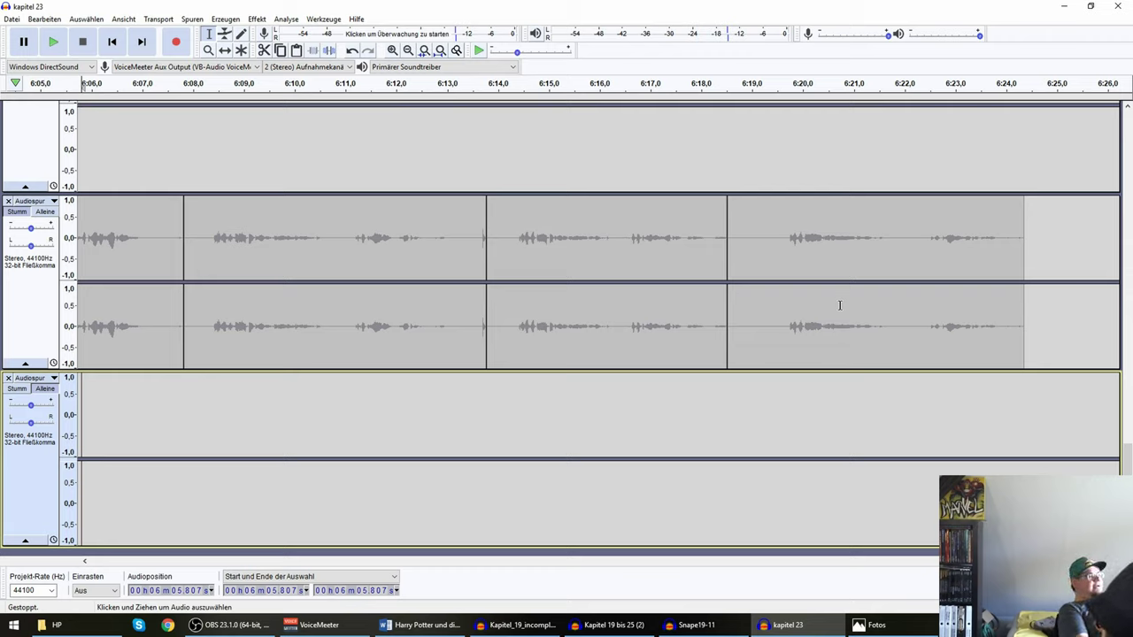
{"action": "key", "text": "r"}
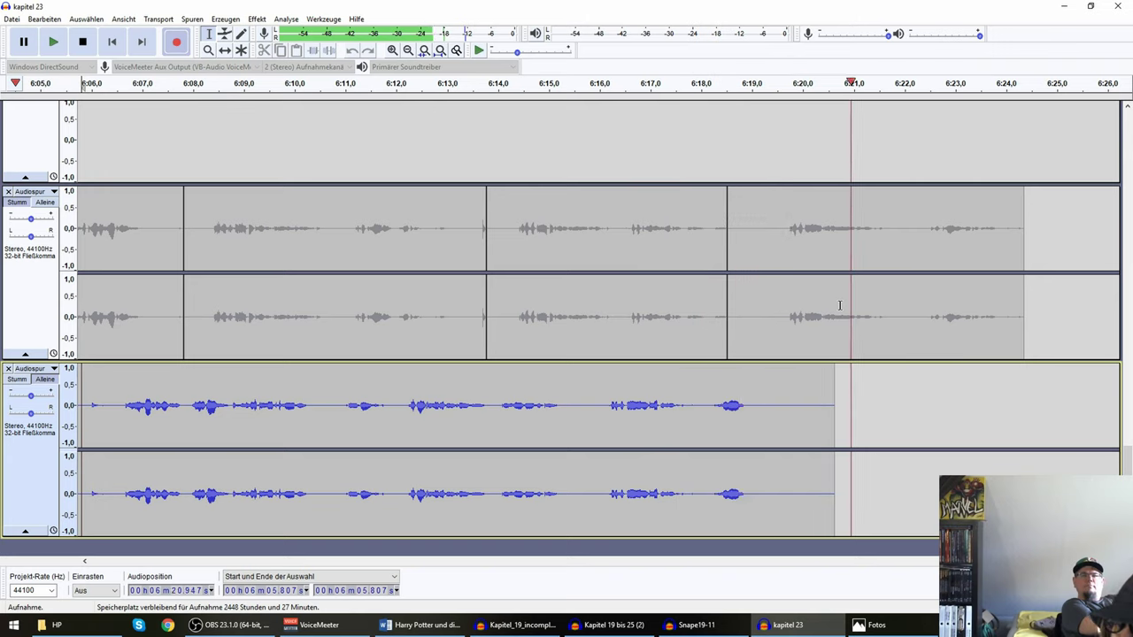
{"action": "key", "text": "space"}
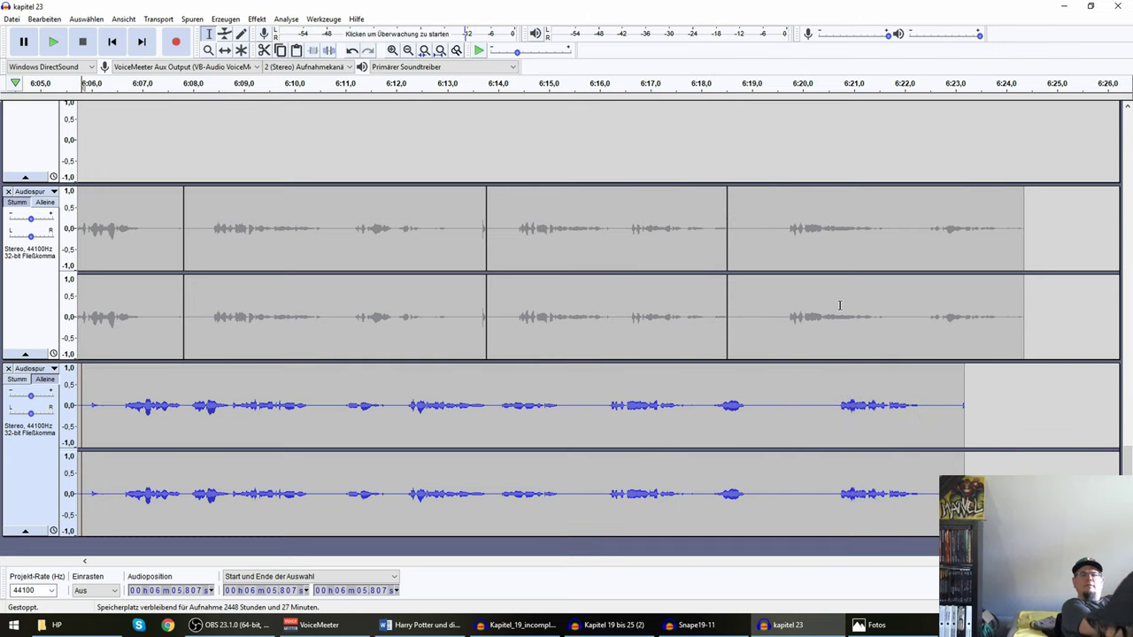
{"action": "left_click", "coordinate": [25, 43]}
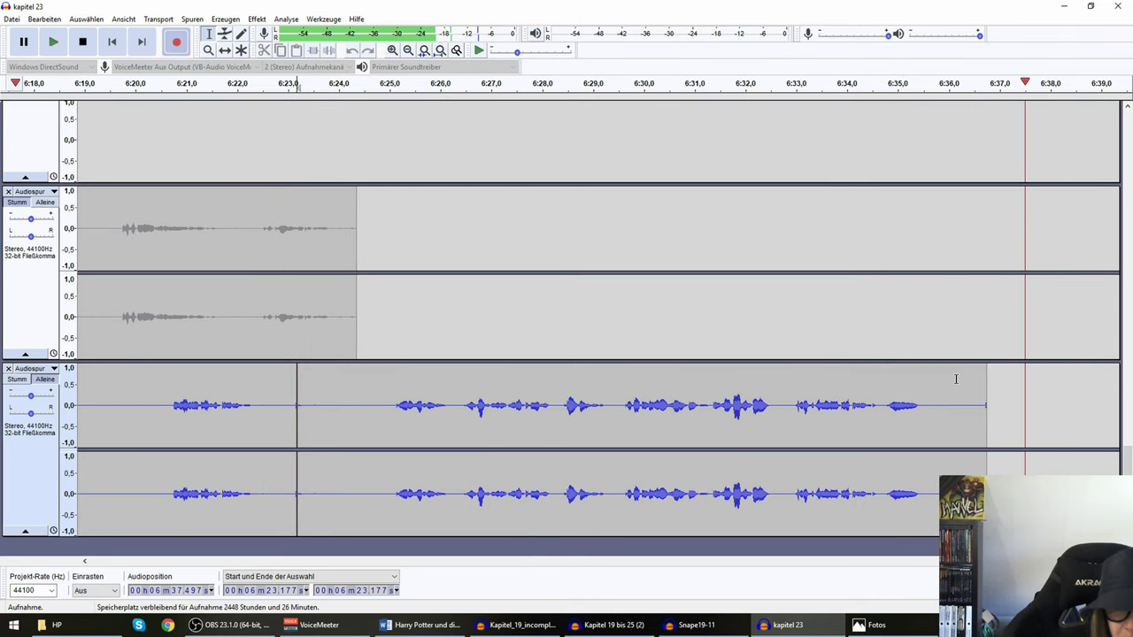
{"action": "key", "text": "space"}
{"action": "key", "text": "space"}
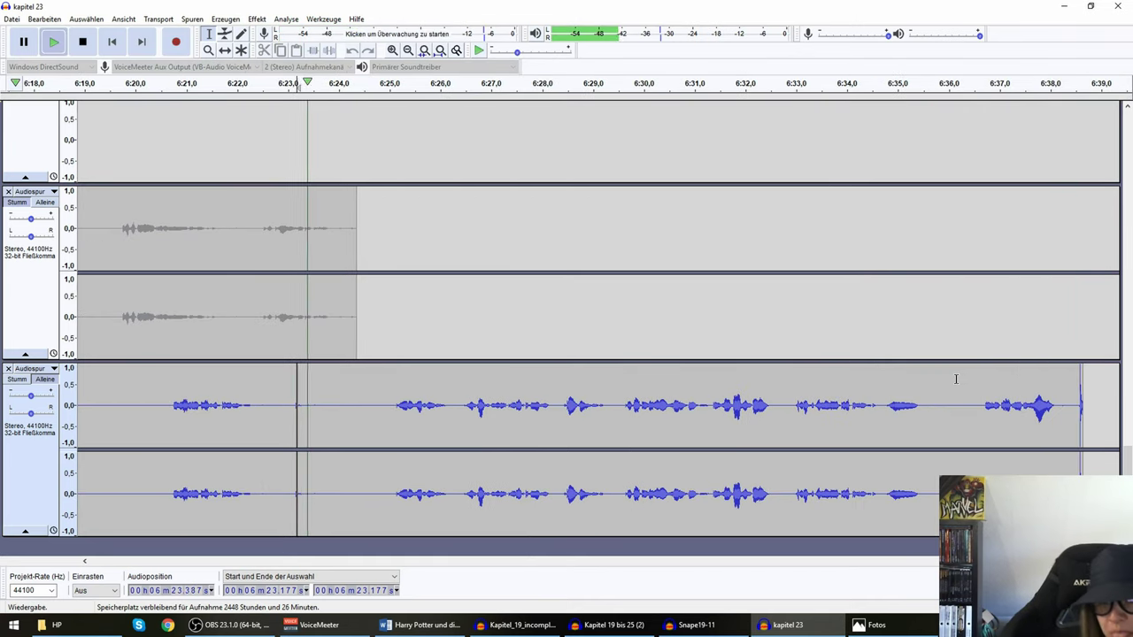
Add short voice takes to the lowest track from about 6:38.6 to 6:48.8
{"action": "left_click", "coordinate": [856, 81]}
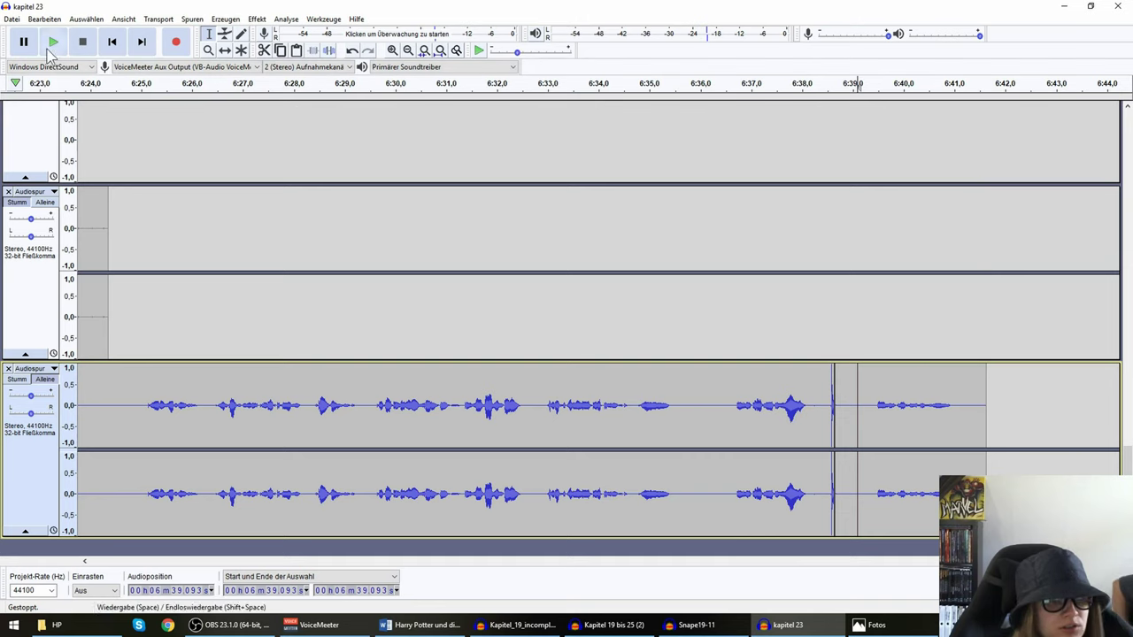
{"action": "left_click", "coordinate": [33, 50]}
{"action": "left_click", "coordinate": [33, 49]}
{"action": "left_click", "coordinate": [994, 452]}
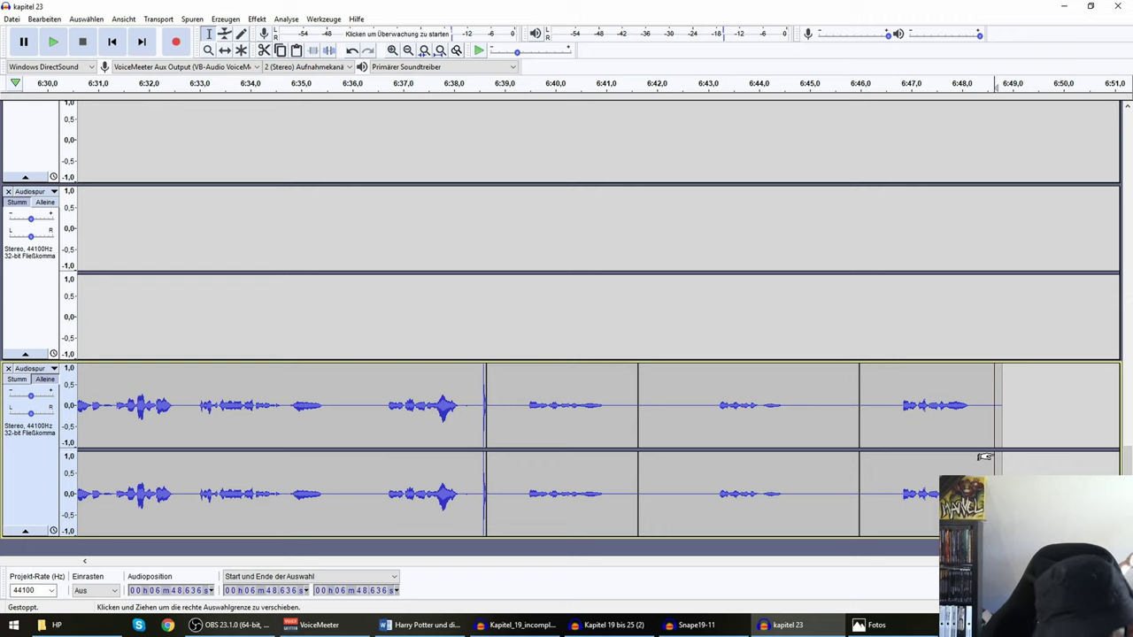
Record a louder voice take on the lowest track from about 6:48.8 to 6:56.6
{"action": "key", "text": "r"}
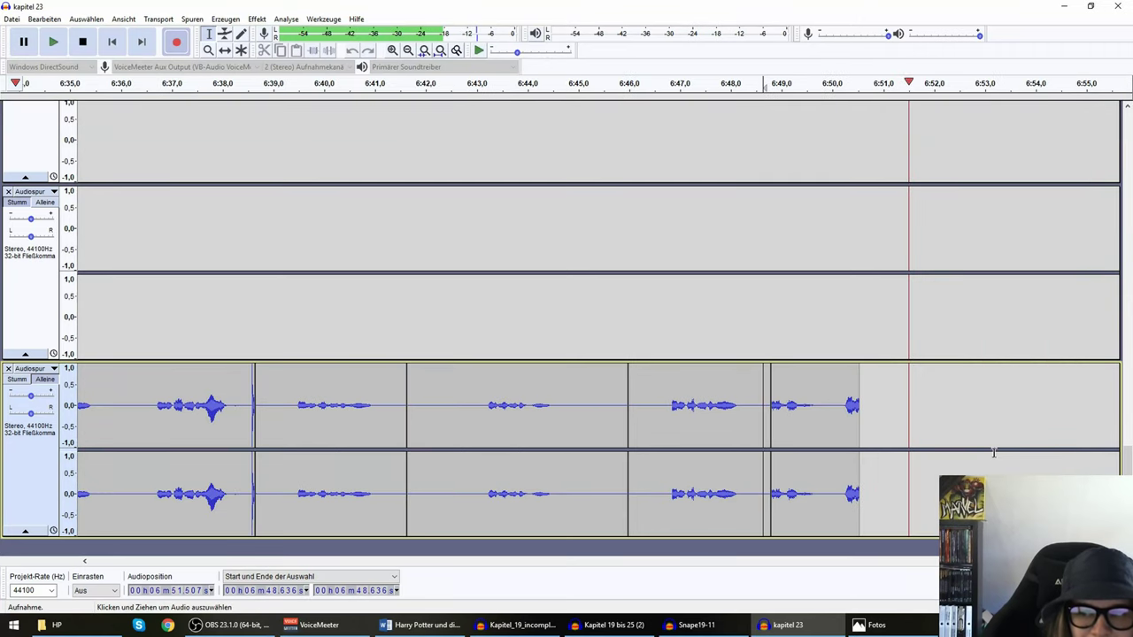
{"action": "left_click", "coordinate": [997, 458]}
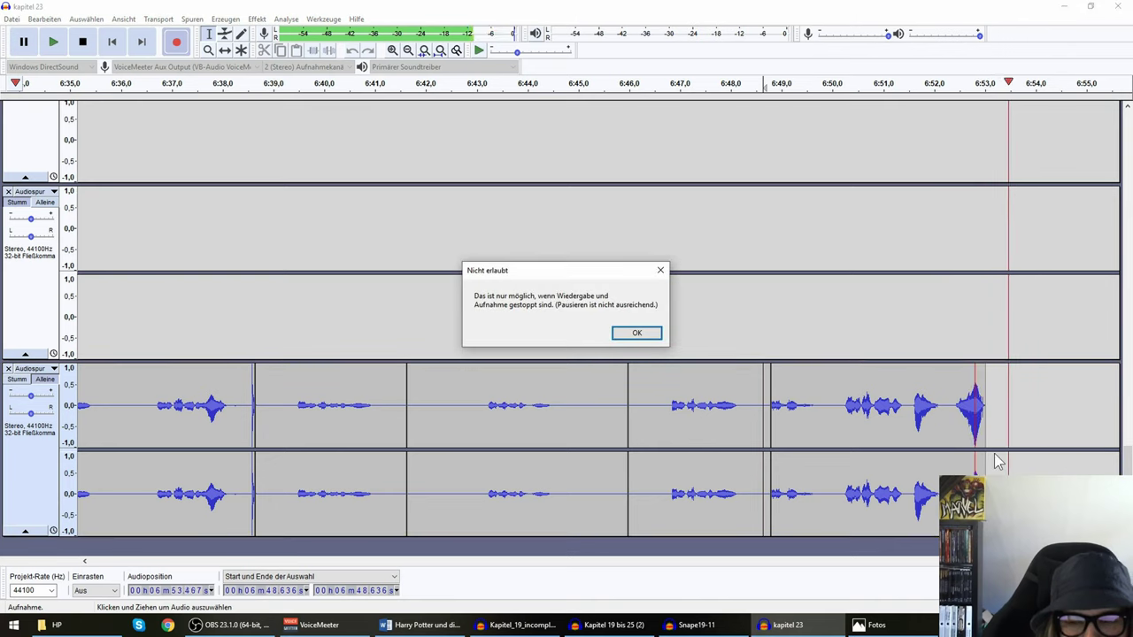
{"action": "key", "text": "Return"}
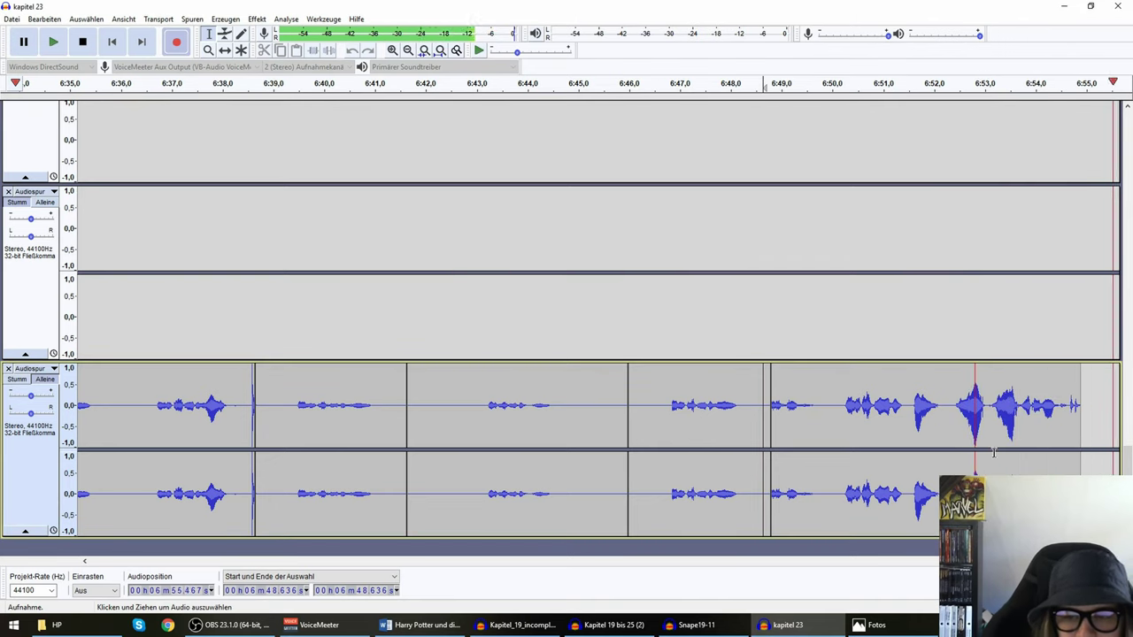
{"action": "key", "text": "space"}
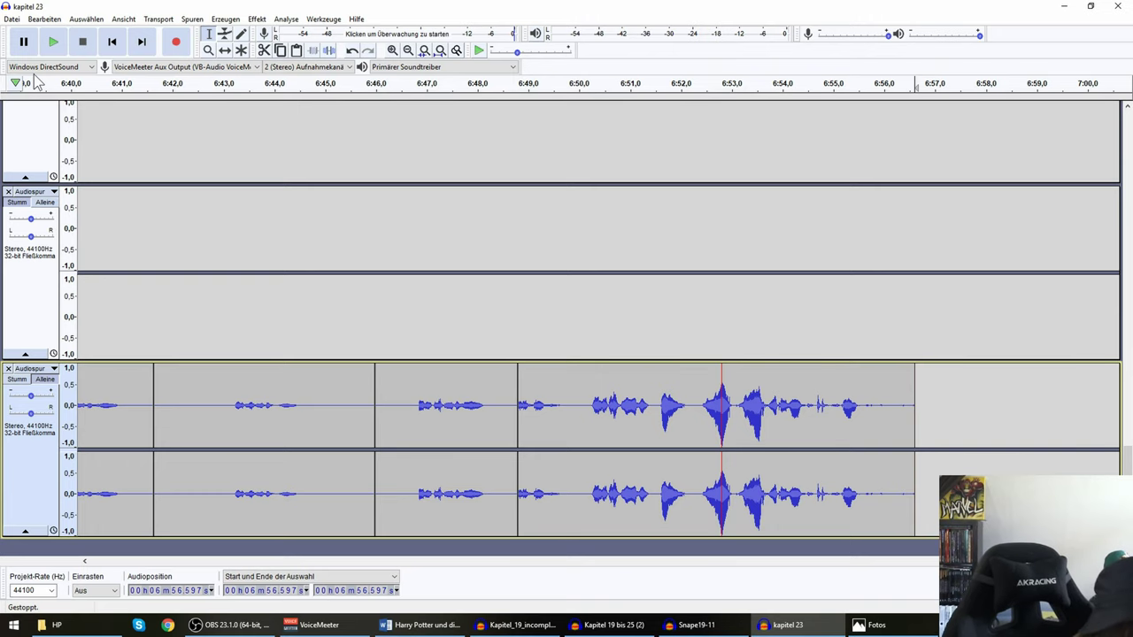
Continue the lowest track with consecutive voice takes from about 6:56.6 to 7:12.9
{"action": "key", "text": "r"}
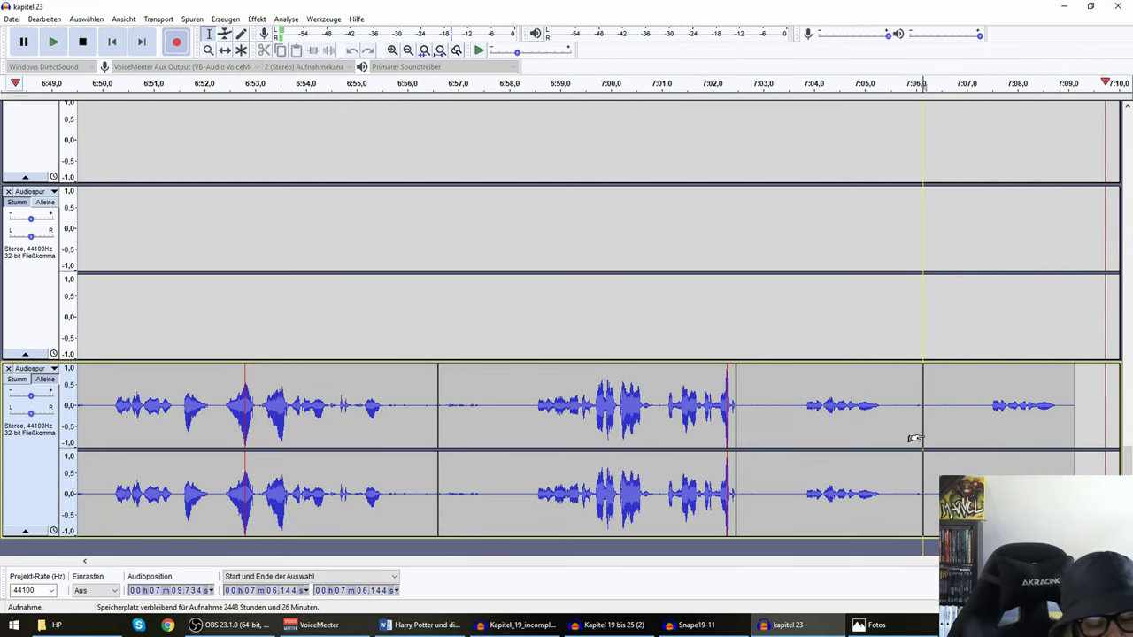
{"action": "key", "text": "space"}
{"action": "key", "text": "r"}
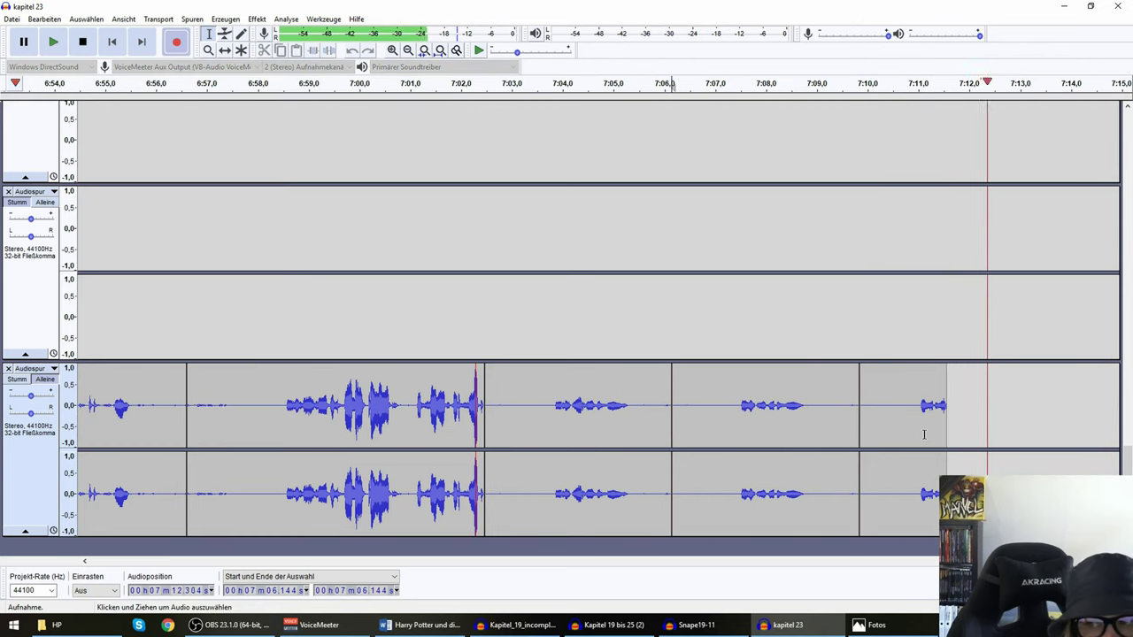
{"action": "key", "text": "space"}
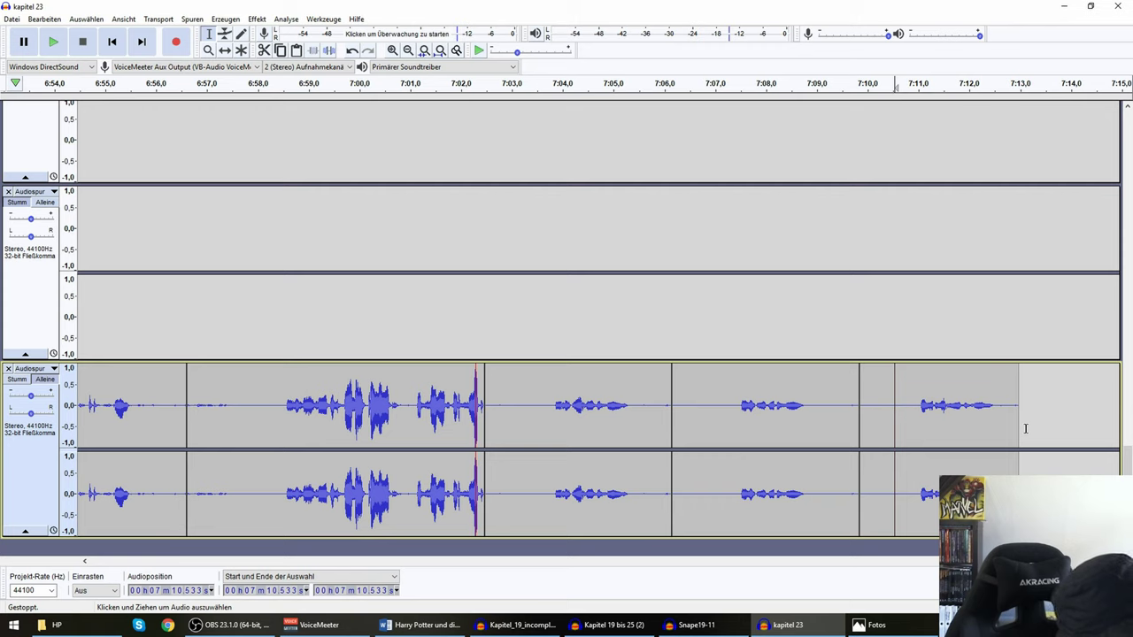
Record three more voice takes on the lowest track from about 7:12.9 to 7:28.1
{"action": "key", "text": "r"}
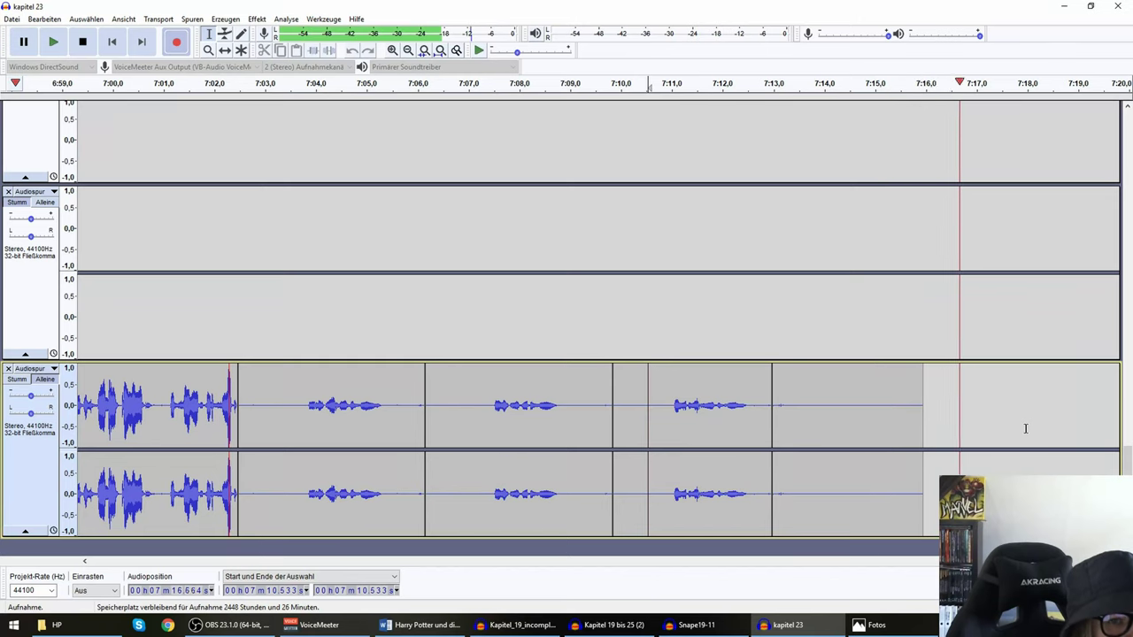
{"action": "left_click", "coordinate": [799, 407]}
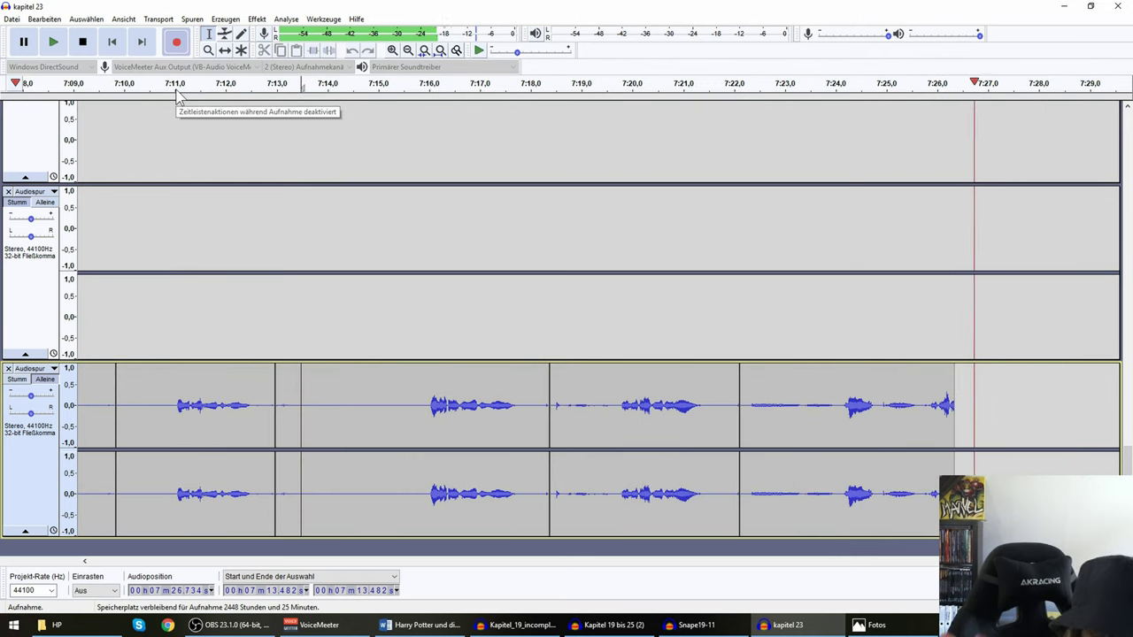
{"action": "key", "text": "space"}
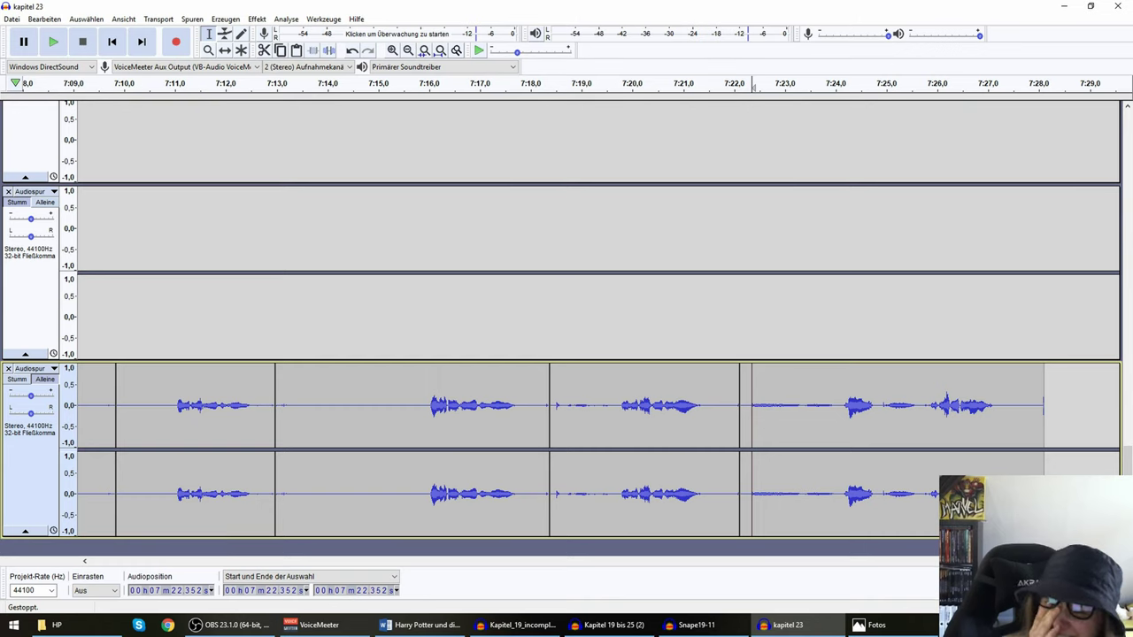
Record consecutive voice takes on the new lowest stereo track up to about 7:35.0, with a playback check after the first
{"action": "scroll", "coordinate": [566, 354], "scroll_direction": "down", "scroll_amount": 3}
{"action": "left_click", "coordinate": [94, 425]}
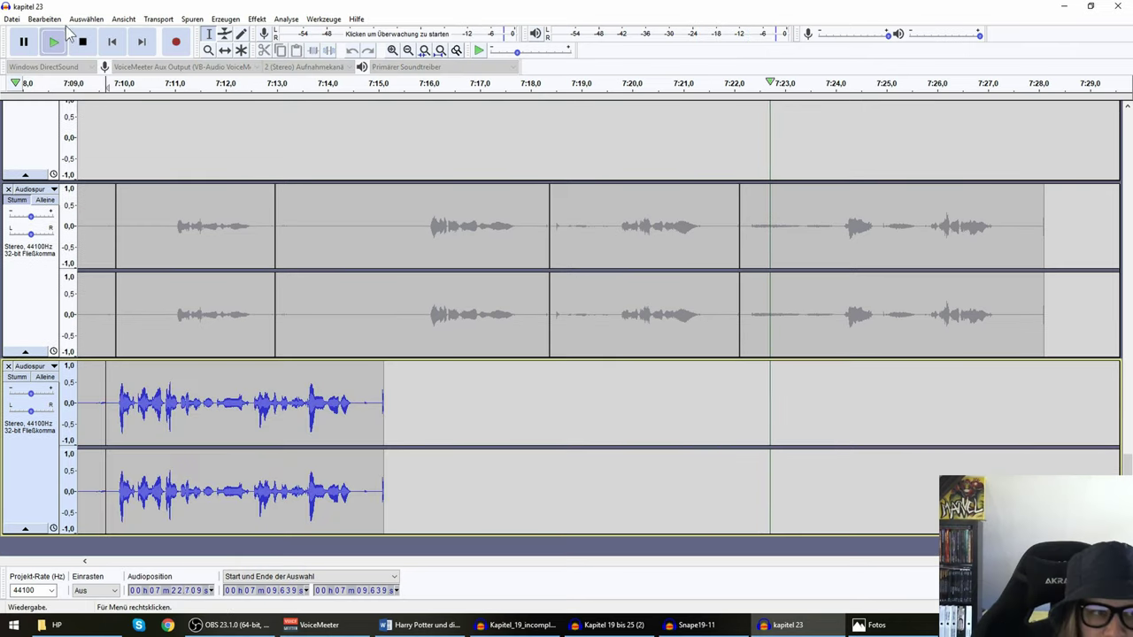
{"action": "left_click", "coordinate": [24, 43]}
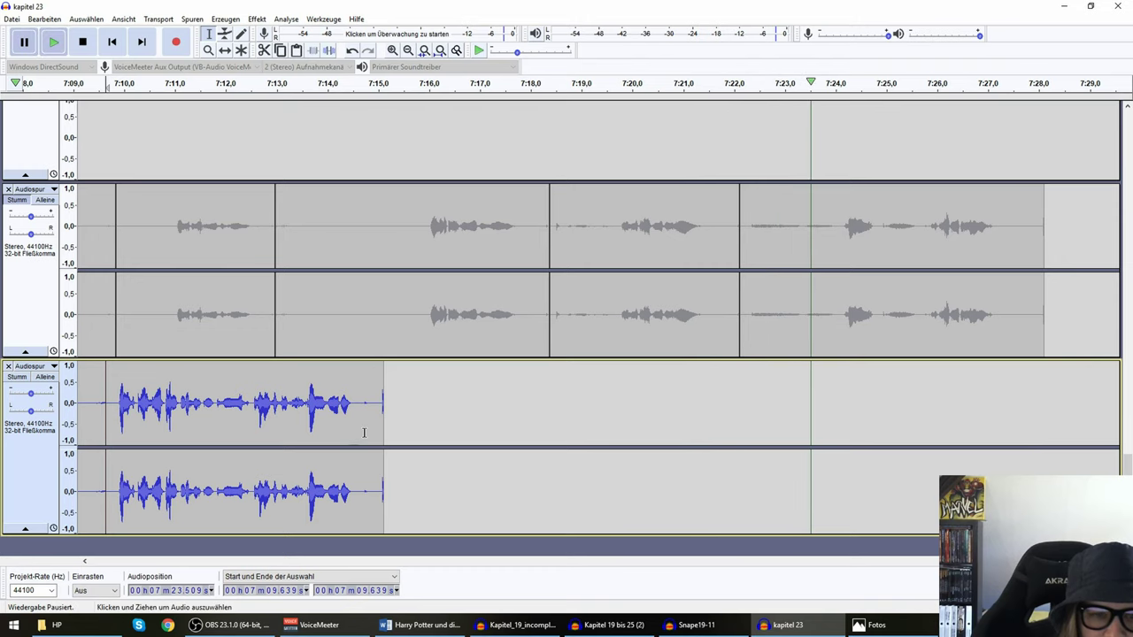
{"action": "key", "text": "shift+r"}
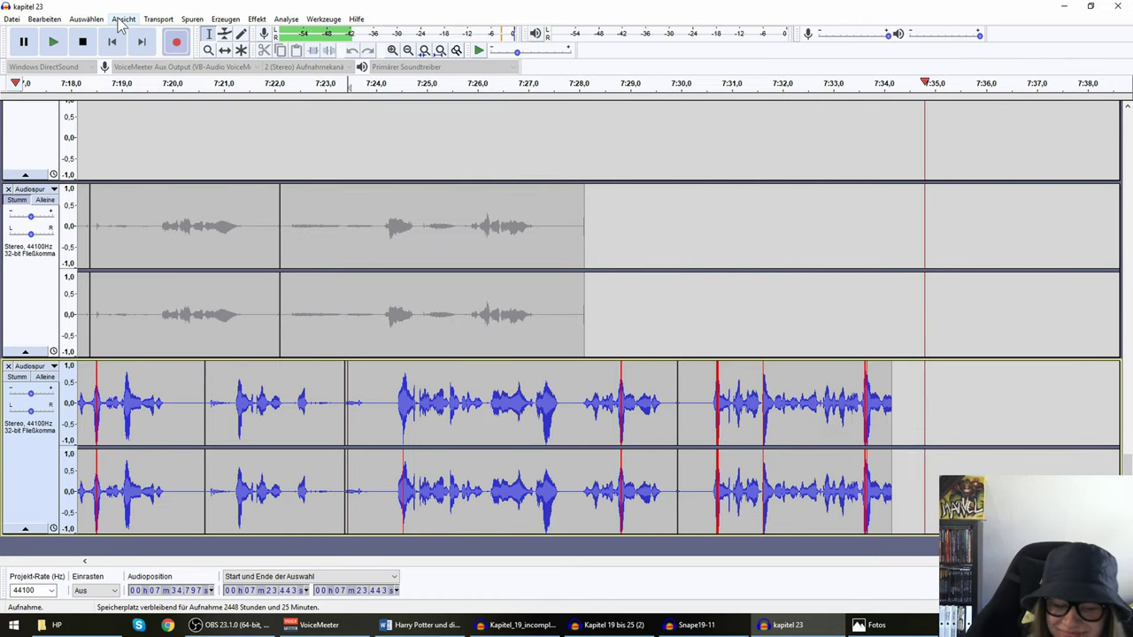
{"action": "key", "text": "space"}
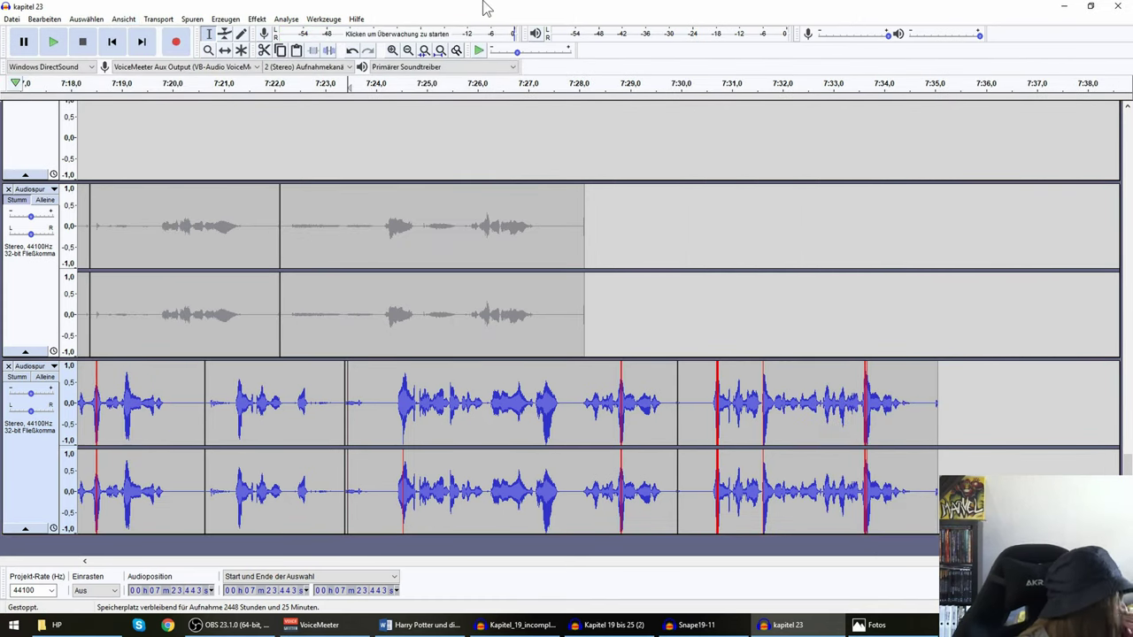
Record two further voice takes on the lowest track from about 7:35.0 to 7:46.9
{"action": "key", "text": "r"}
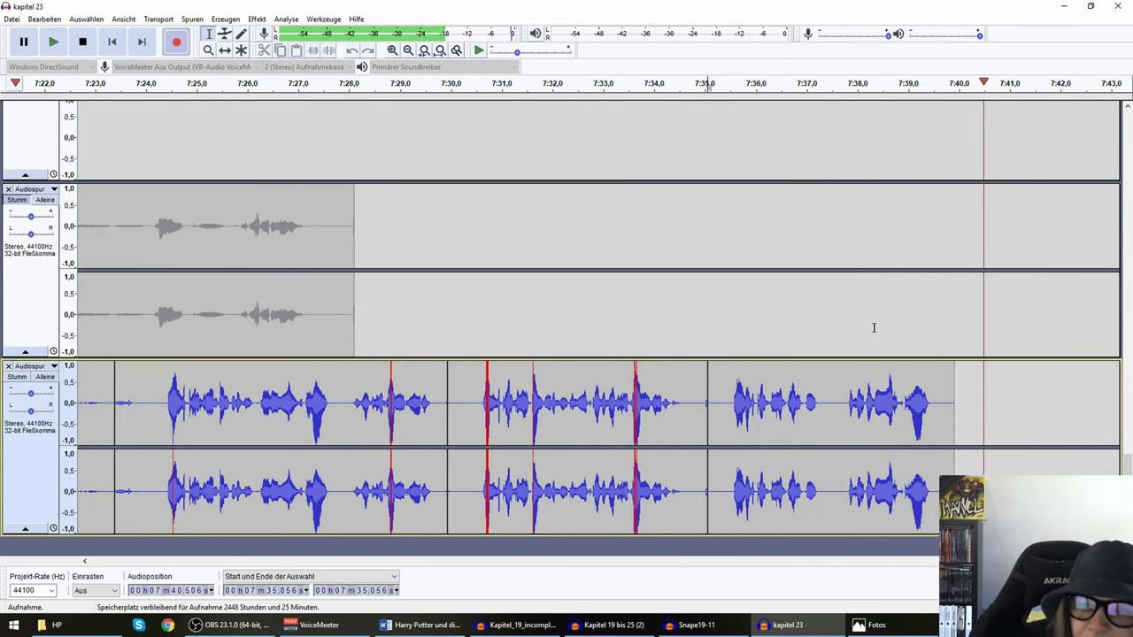
{"action": "key", "text": "space"}
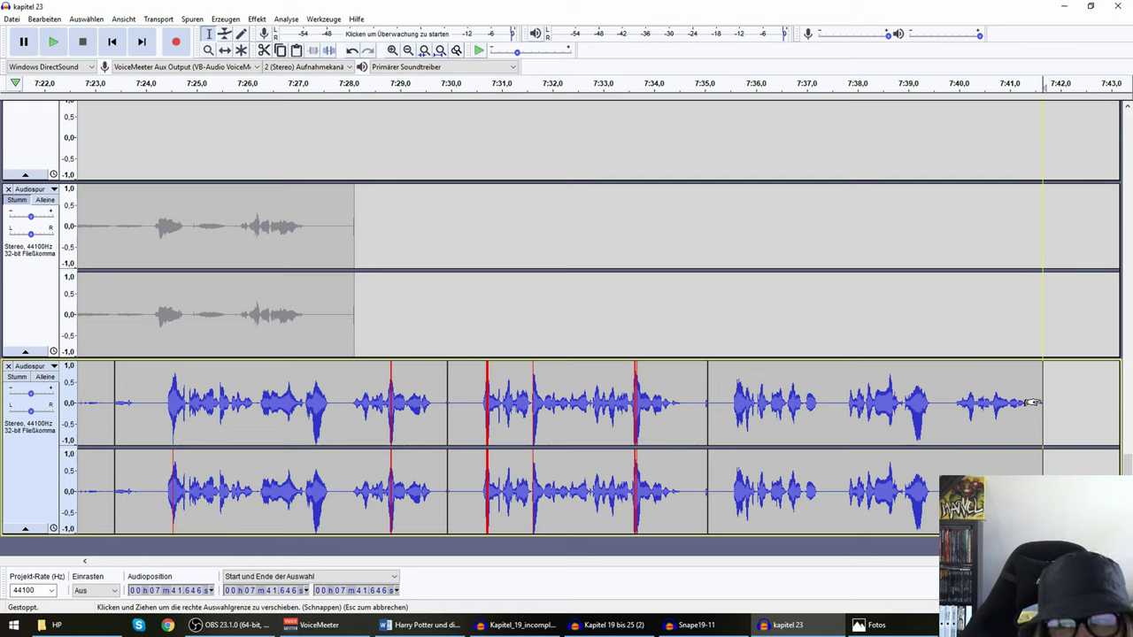
{"action": "key", "text": "r"}
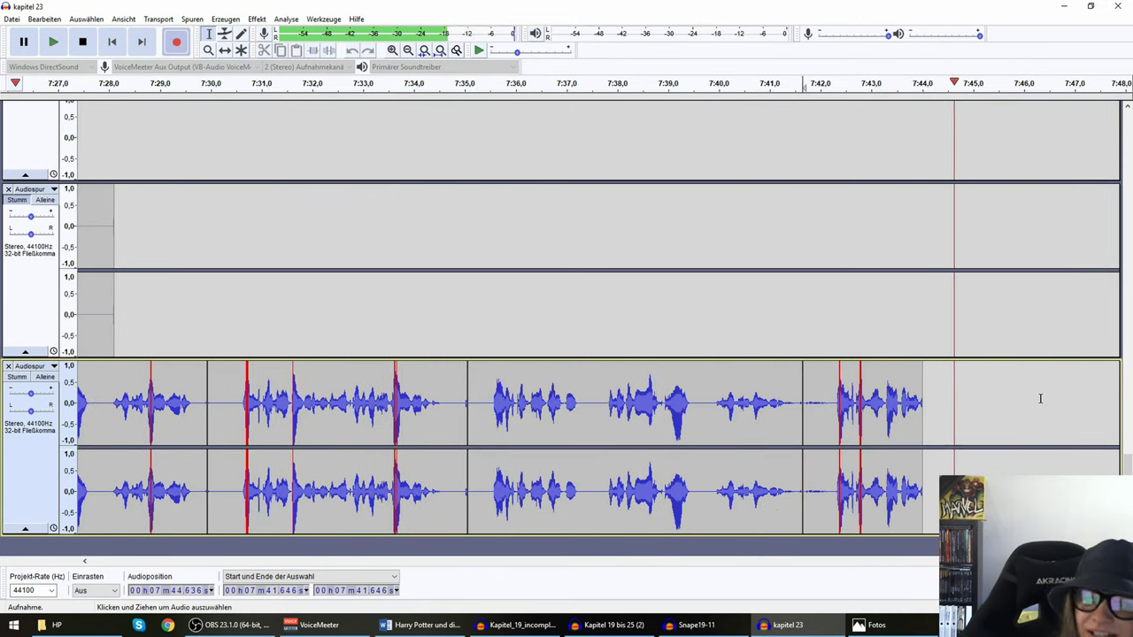
{"action": "key", "text": "space"}
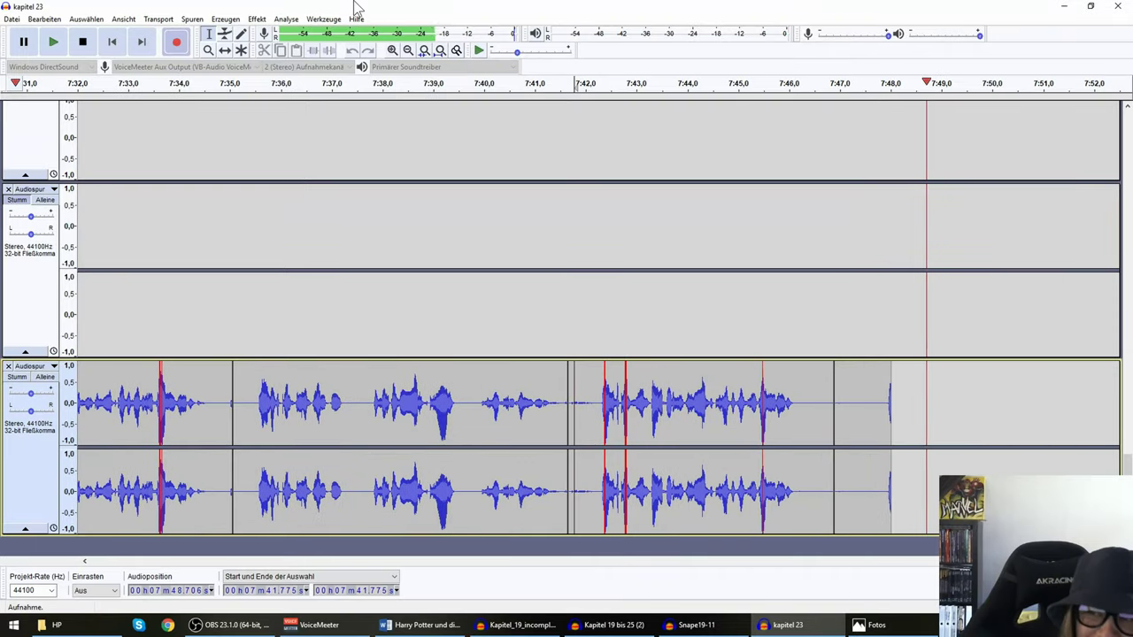
Record further consecutive voice takes on the lowest track from about 7:46.9 to 8:13.4
{"action": "key", "text": "space"}
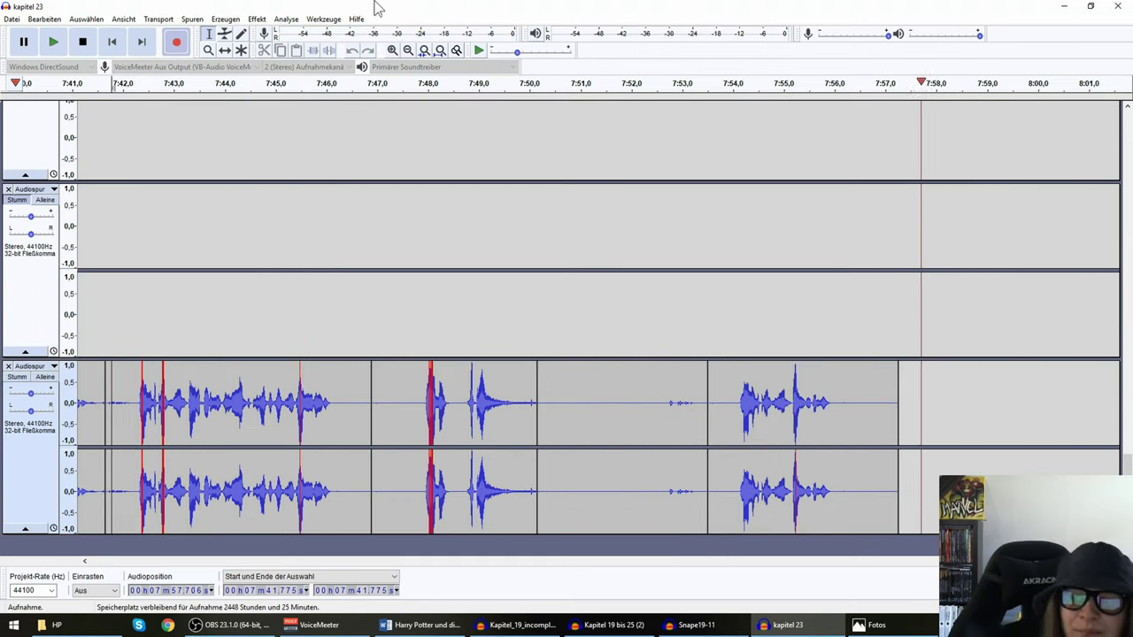
{"action": "key", "text": "r"}
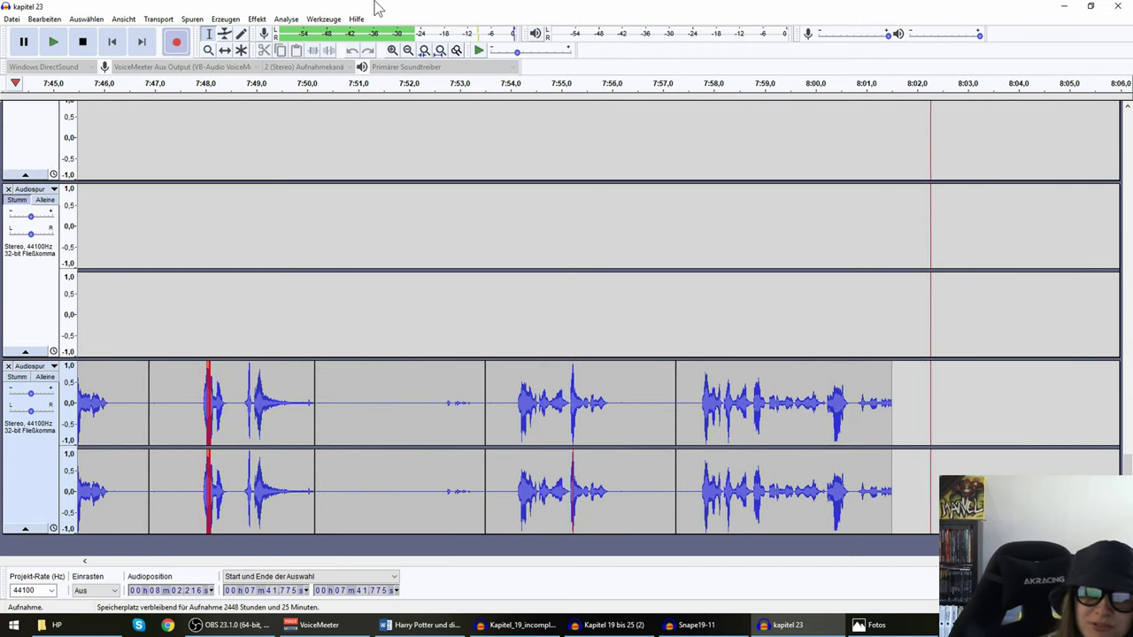
{"action": "key", "text": "space"}
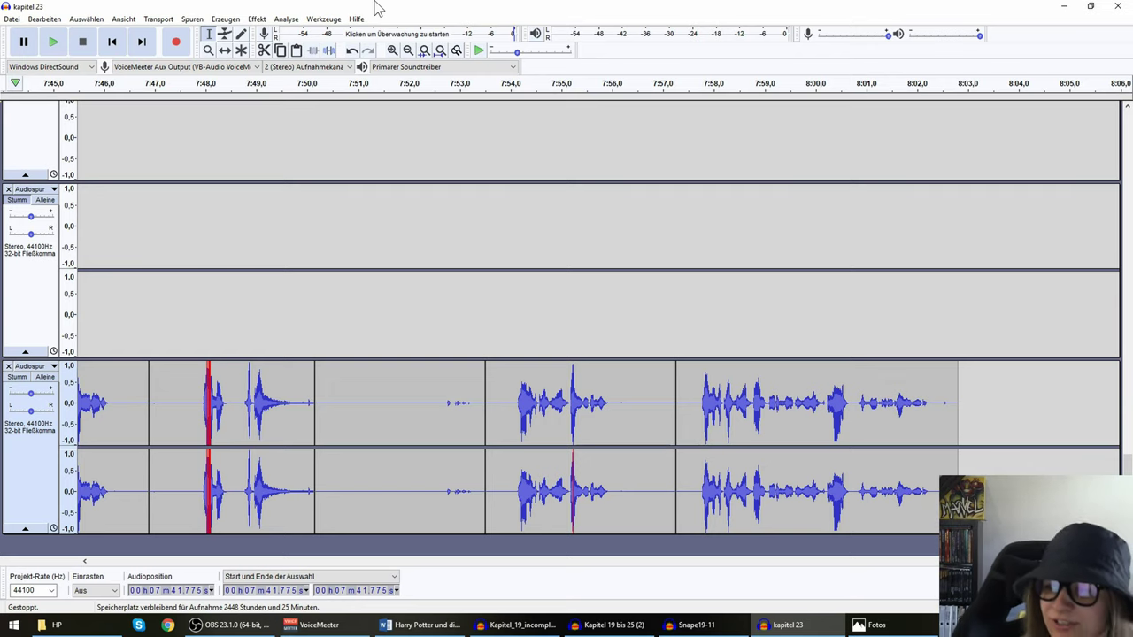
{"action": "key", "text": "r"}
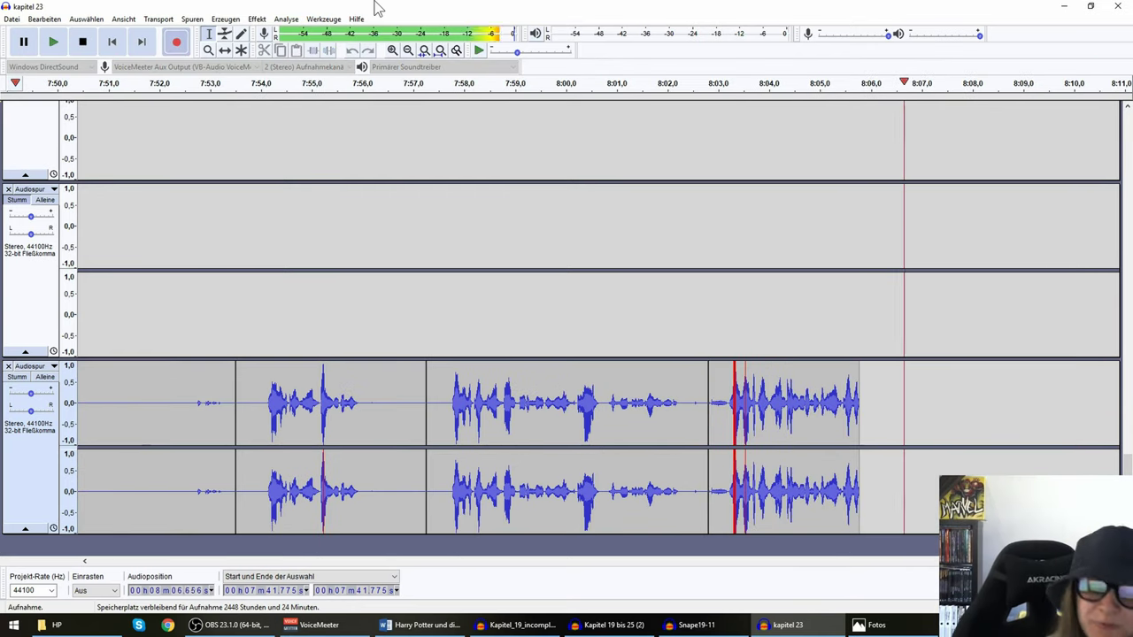
{"action": "key", "text": "space"}
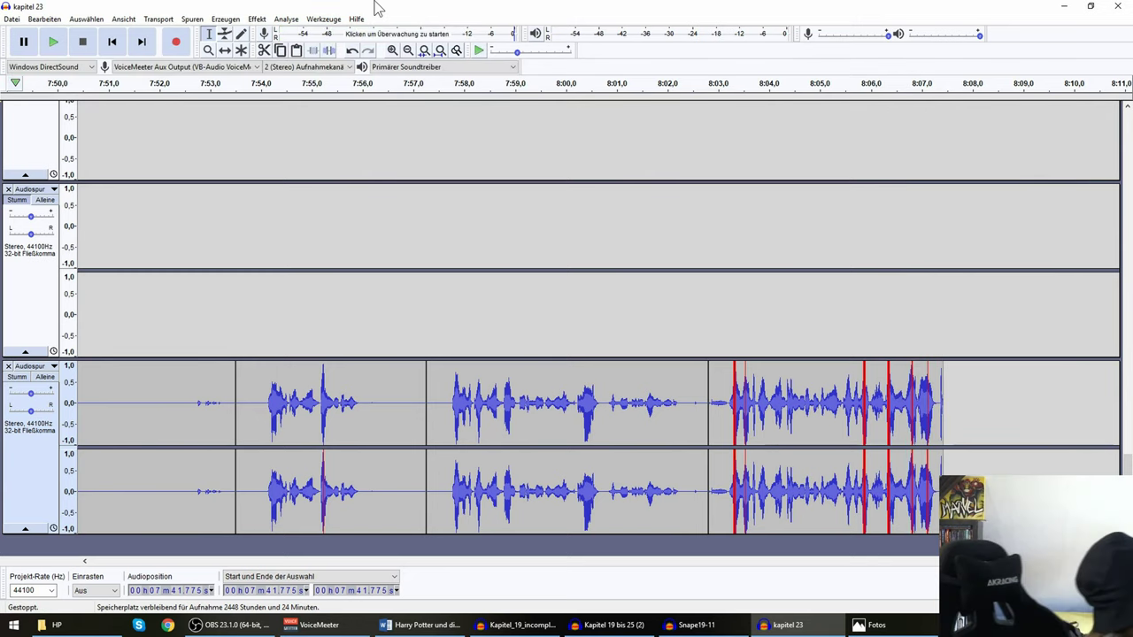
{"action": "key", "text": "r"}
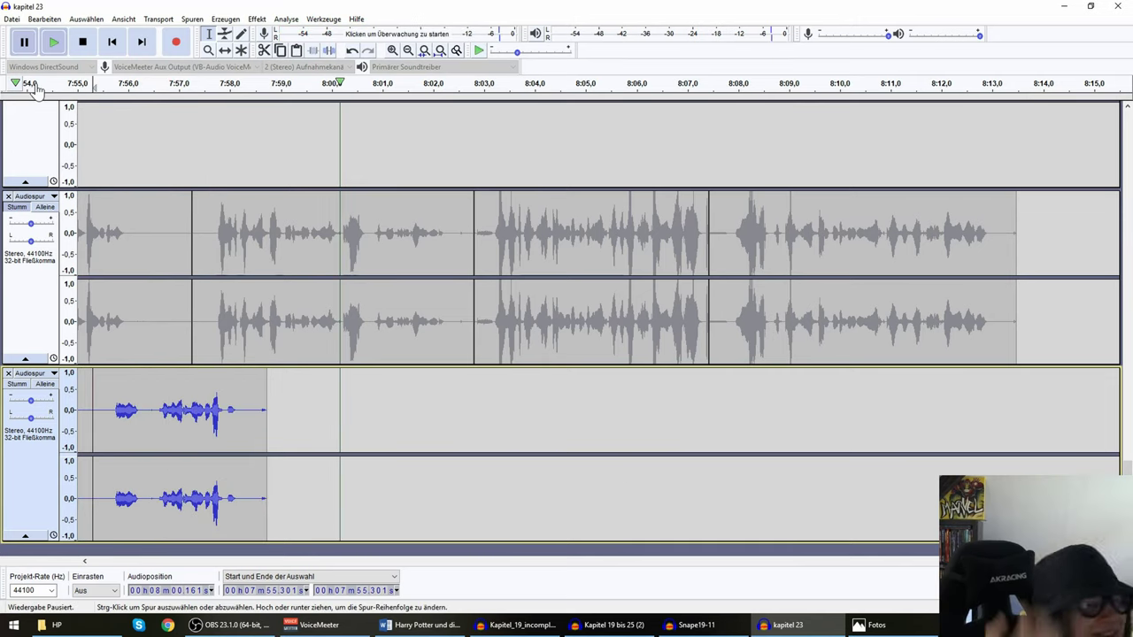
Record consecutive voice takes on the new lowest stereo track from about 7:58.7 to 8:09.1
{"action": "key", "text": "r"}
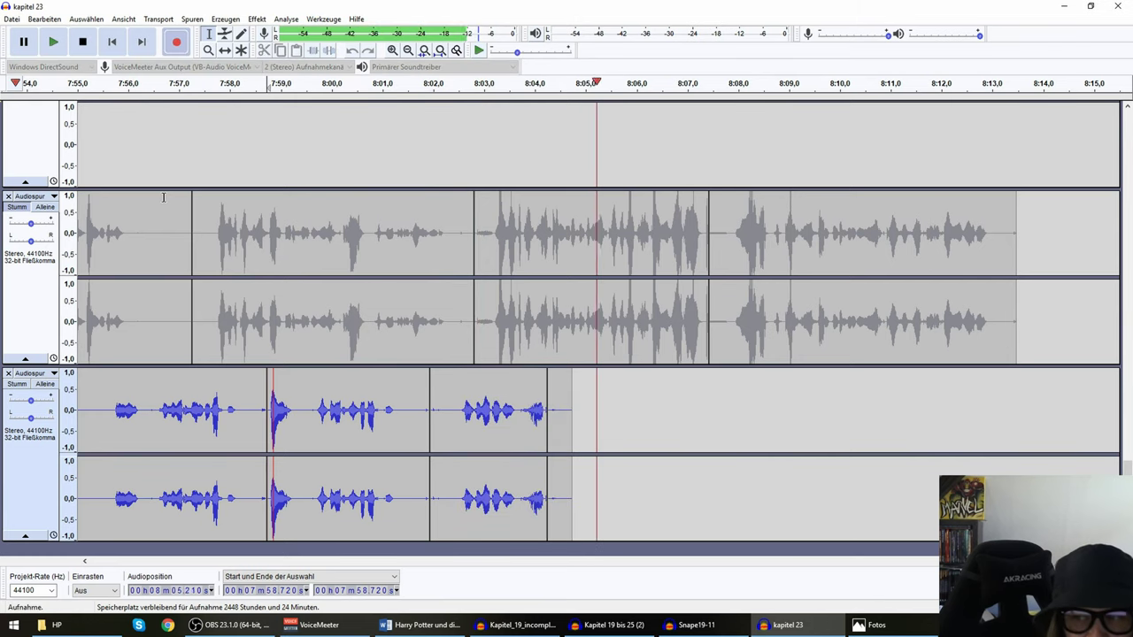
{"action": "key", "text": "space"}
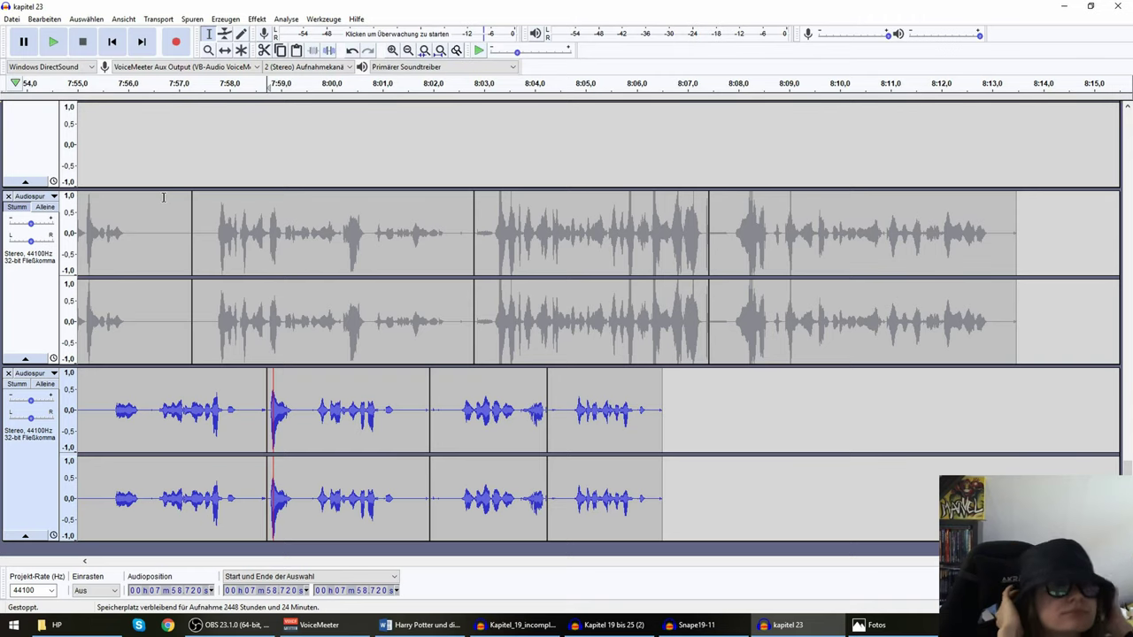
{"action": "key", "text": "r"}
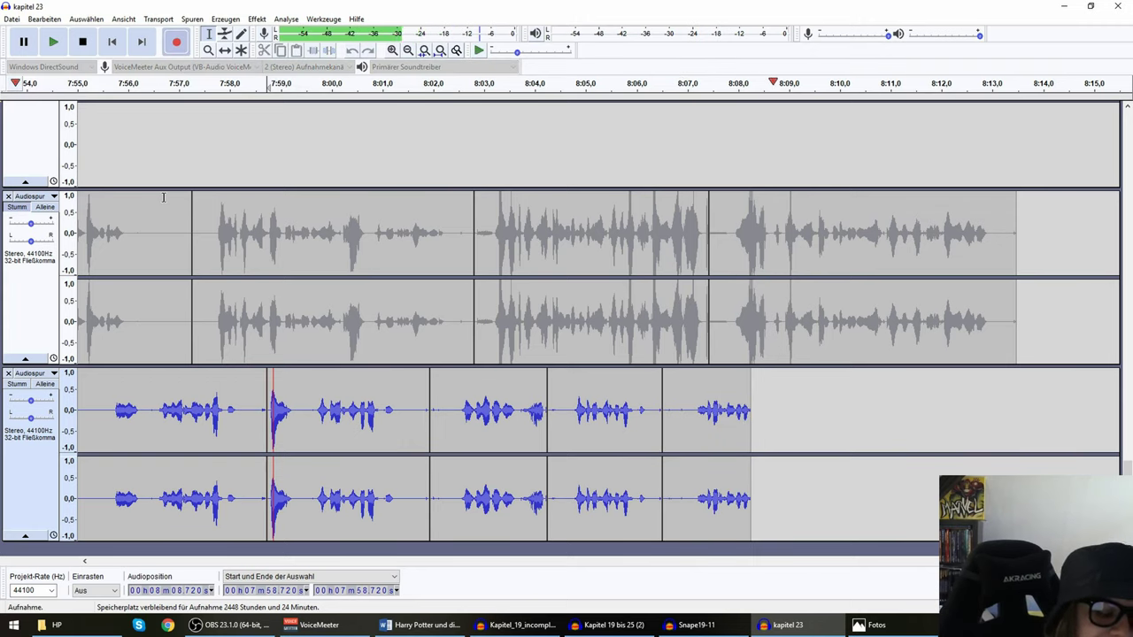
{"action": "key", "text": "space"}
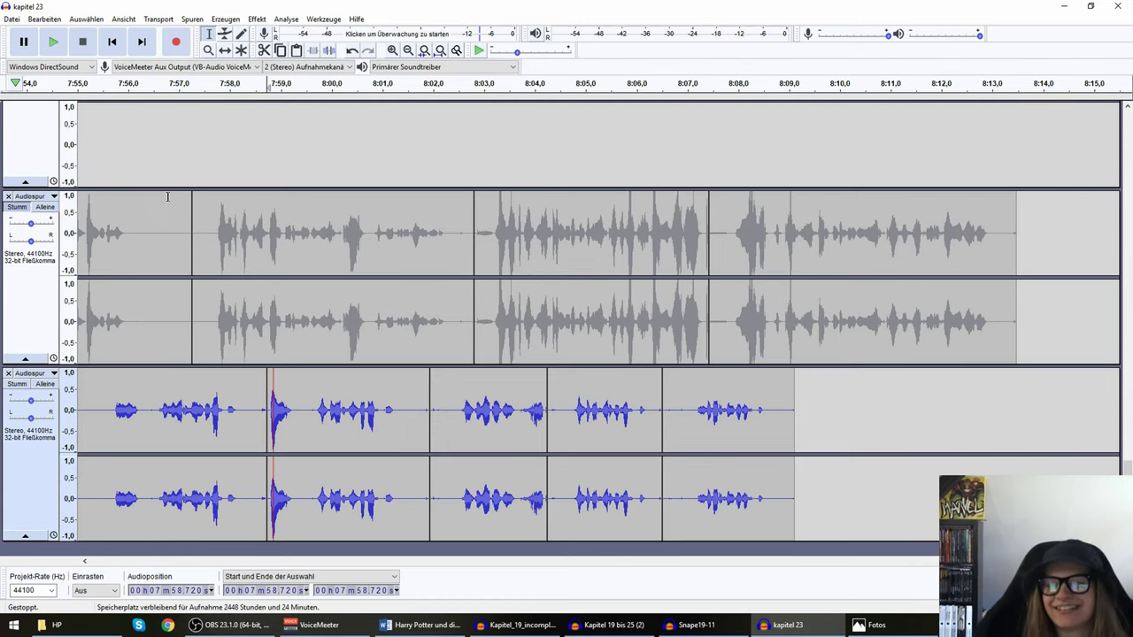
Play back the lowest track from about 8:02.4 and record the next take up to about 8:13.0
{"action": "left_click", "coordinate": [453, 410]}
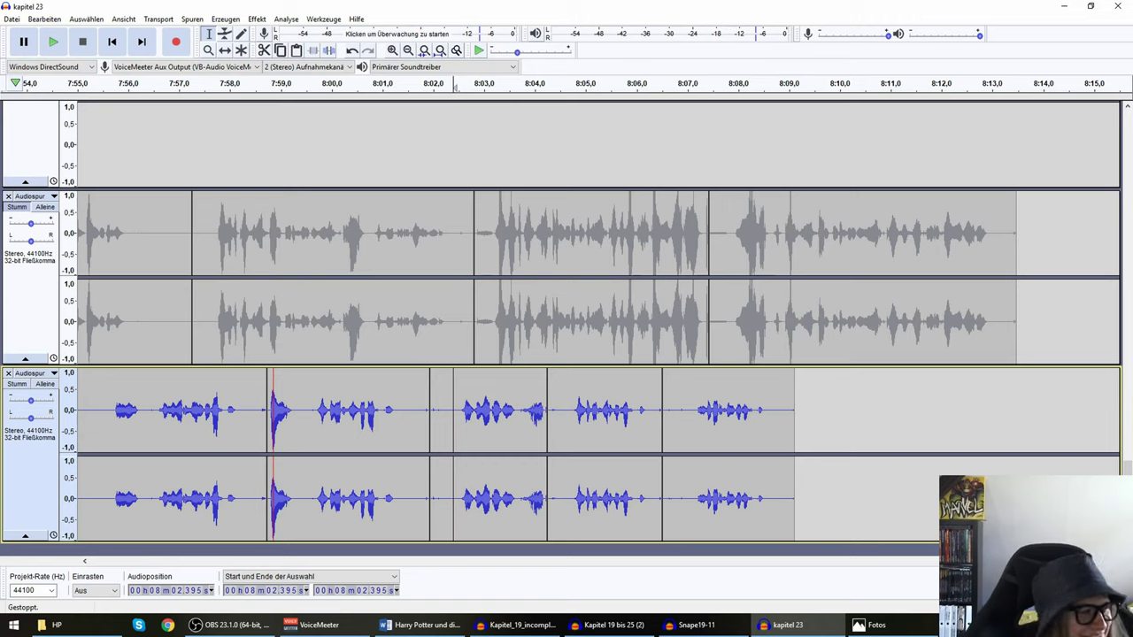
{"action": "key", "text": "r"}
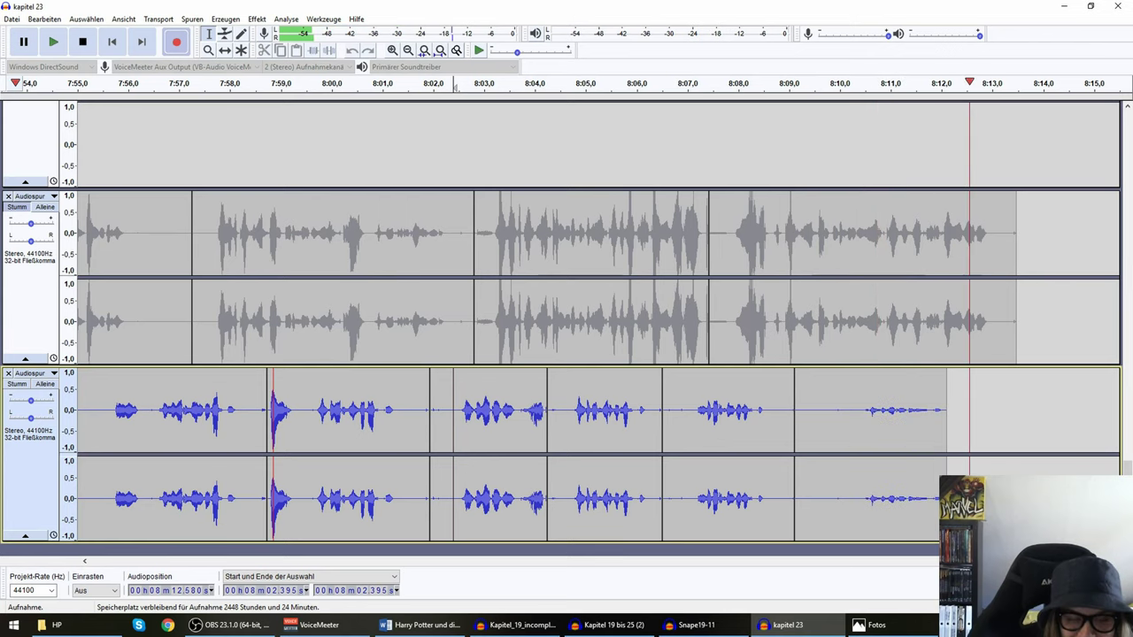
{"action": "key", "text": "space"}
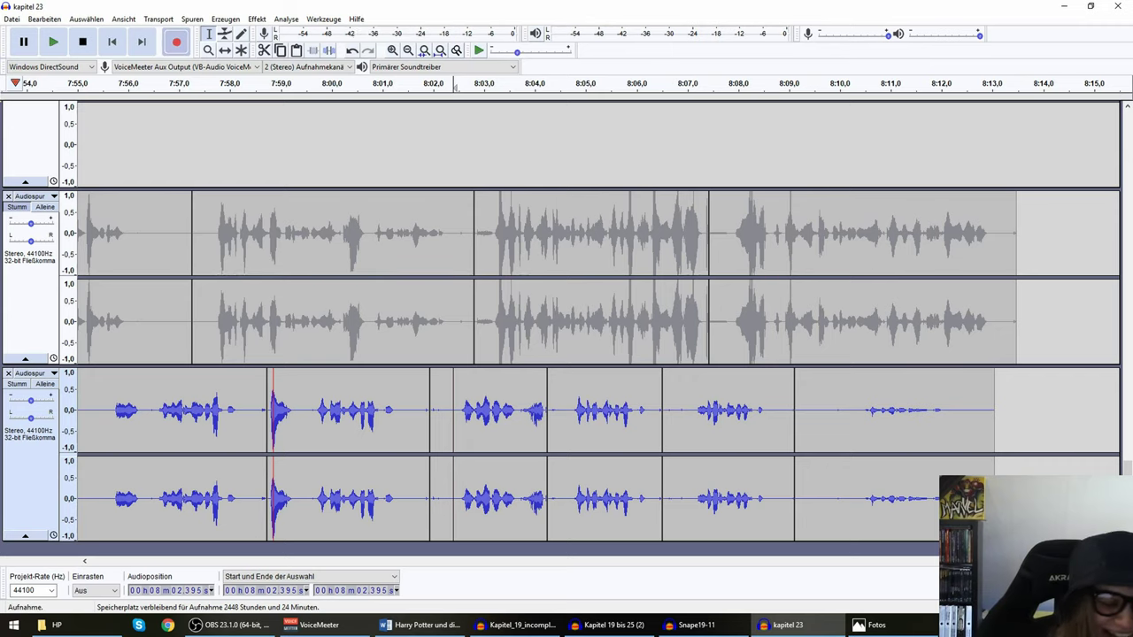
{"action": "left_click", "coordinate": [58, 50]}
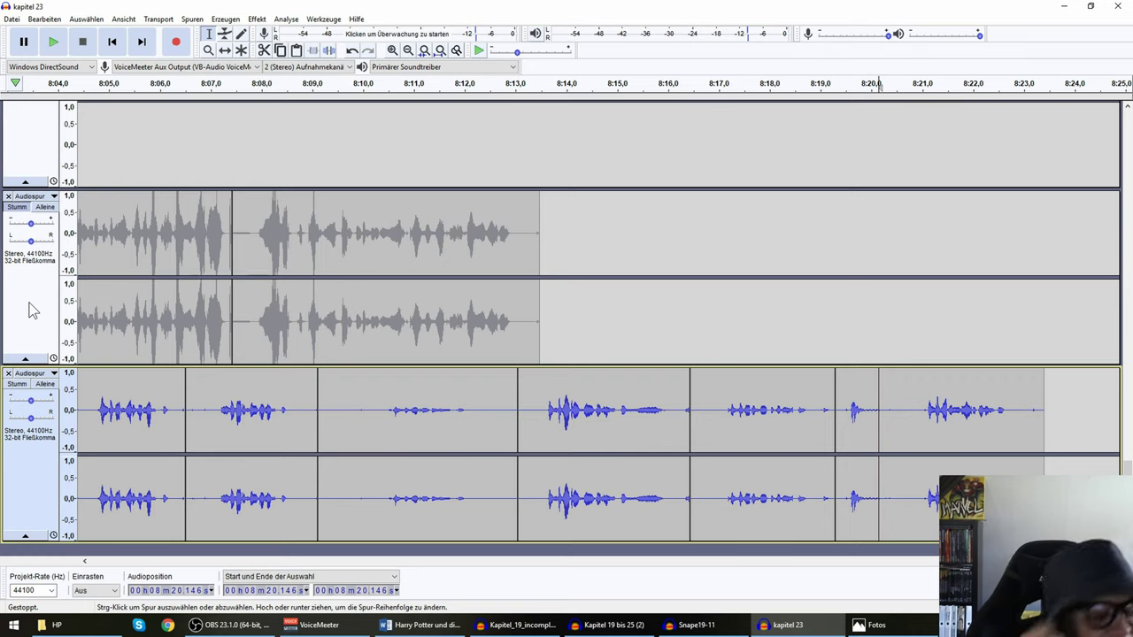
Record further voice takes on the lowest track from about 8:23.4 to 8:37.2
{"action": "key", "text": "r"}
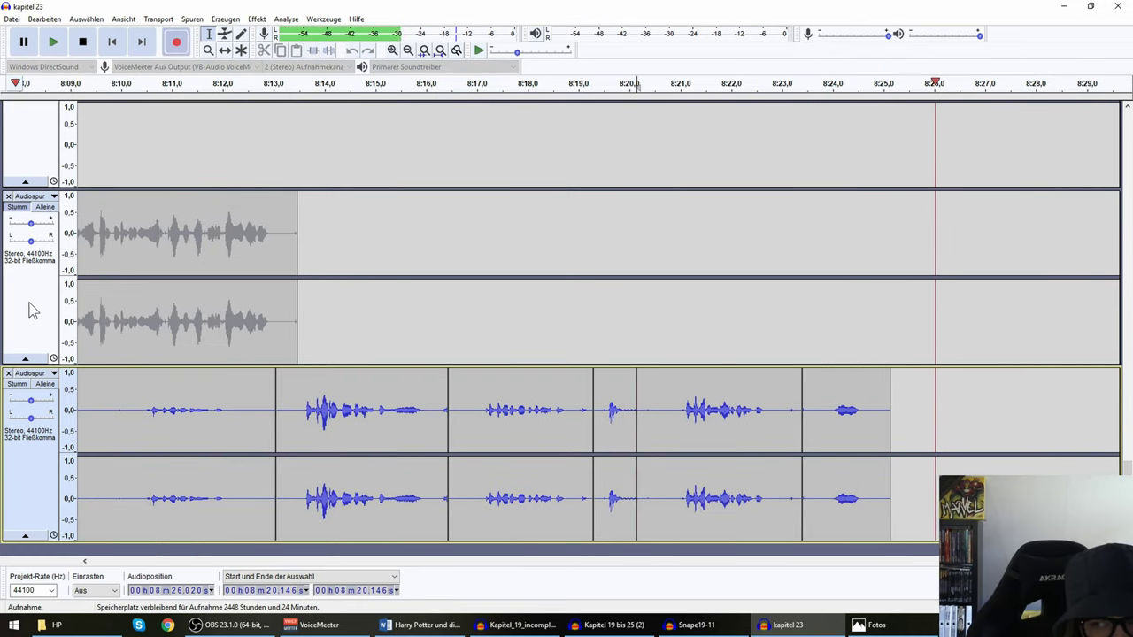
{"action": "key", "text": "space"}
{"action": "key", "text": "space"}
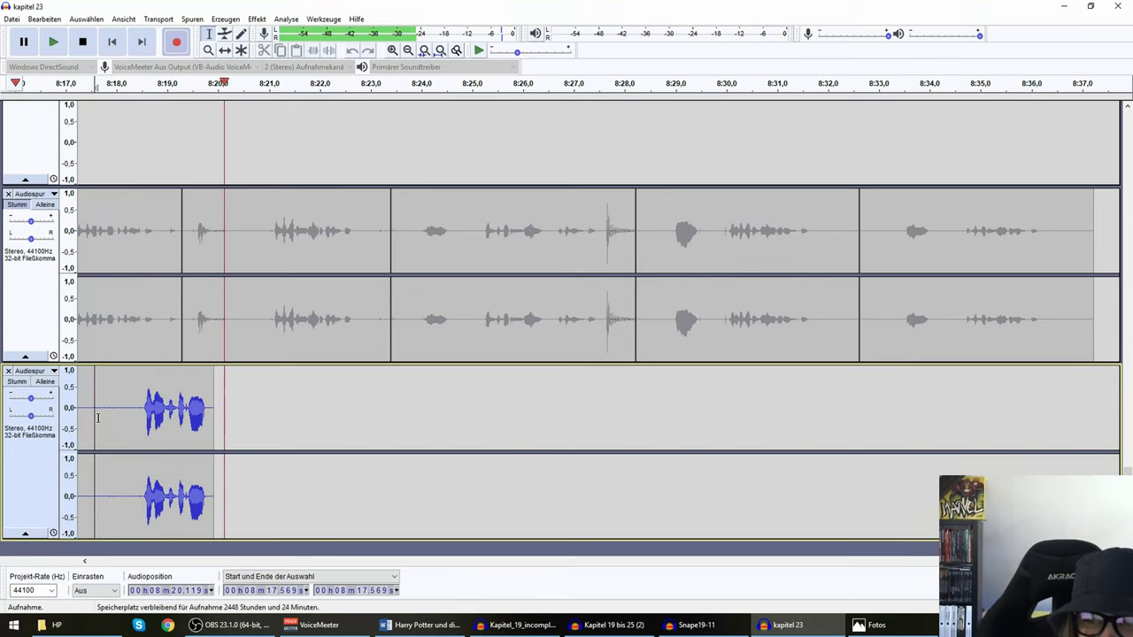
Record consecutive voice takes on the new lowest stereo track, starting near 8:17 and continuing to about 8:55.9
{"action": "key", "text": "space"}
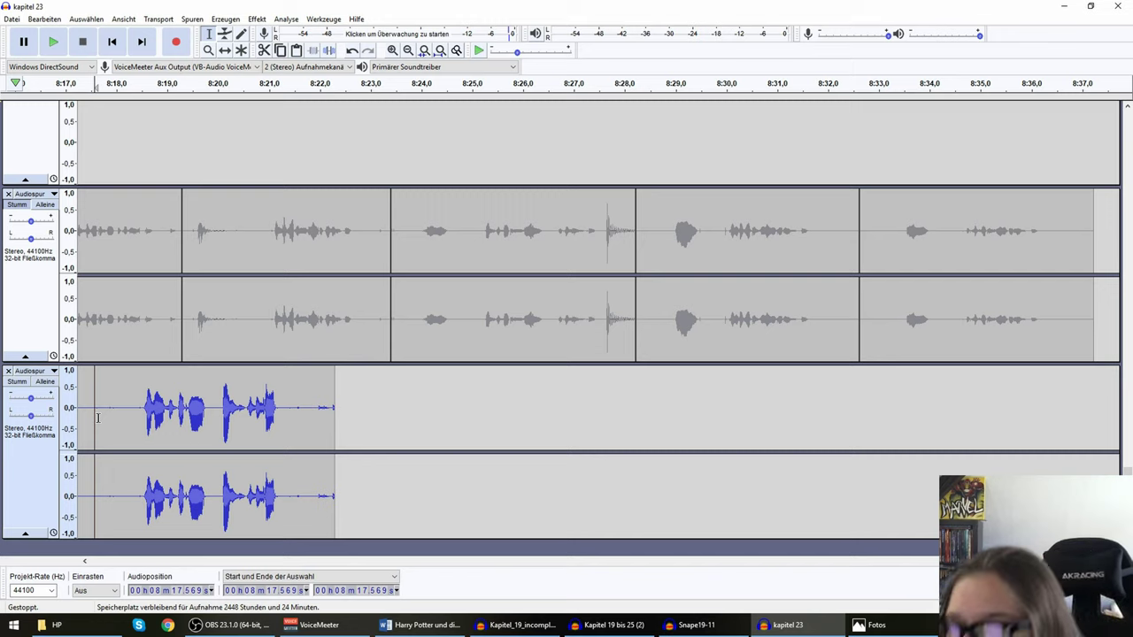
{"action": "key", "text": "r"}
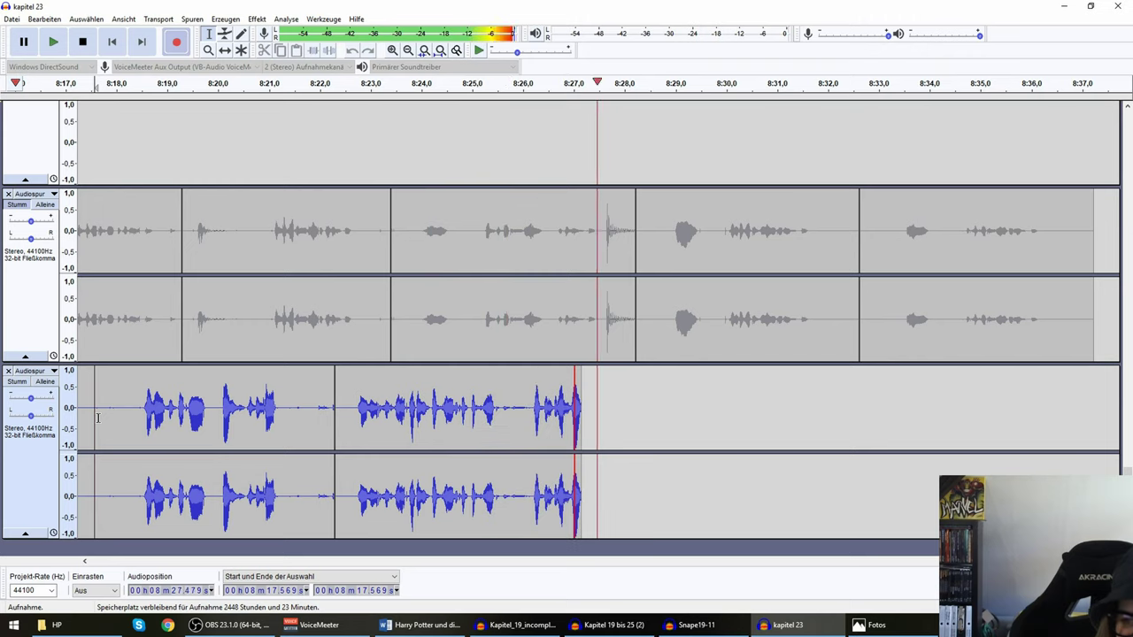
{"action": "key", "text": "space"}
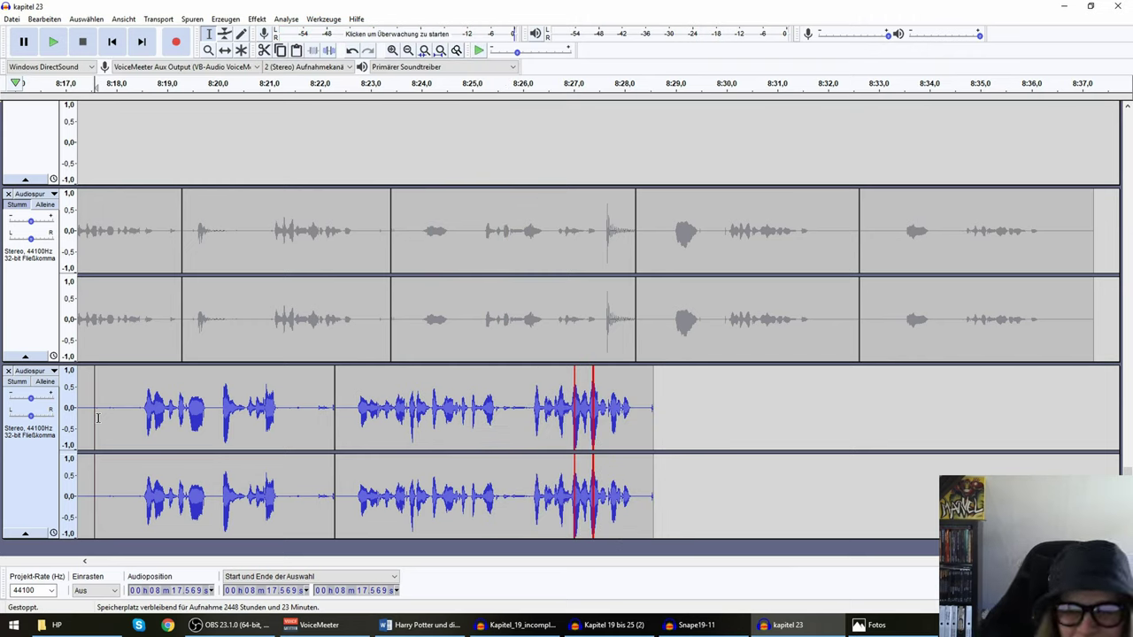
{"action": "key", "text": "r"}
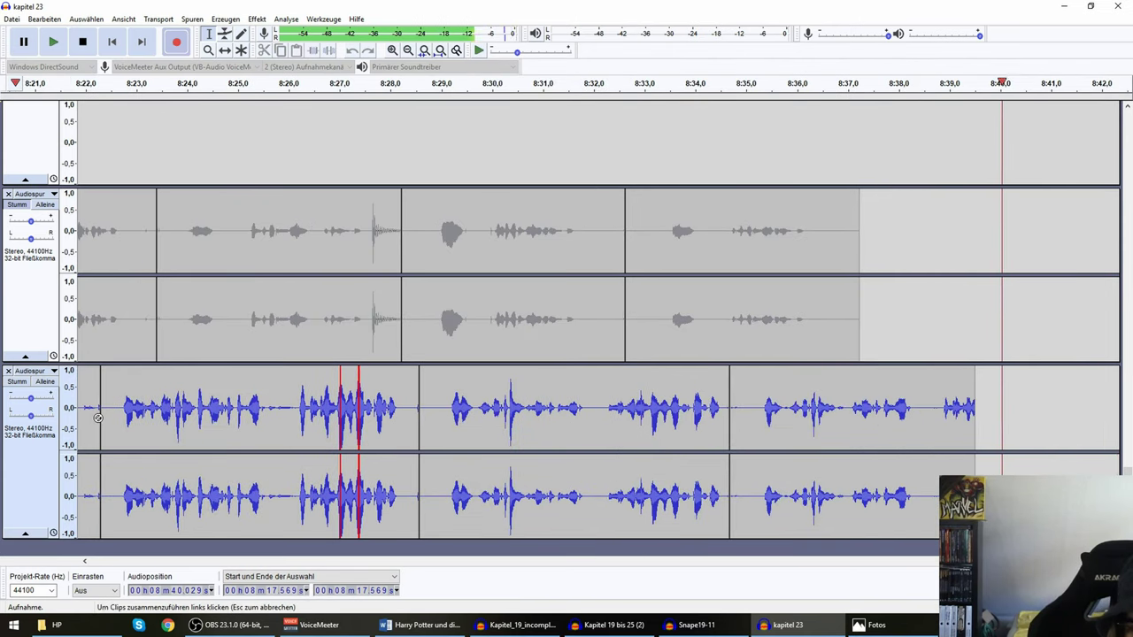
{"action": "key", "text": "space"}
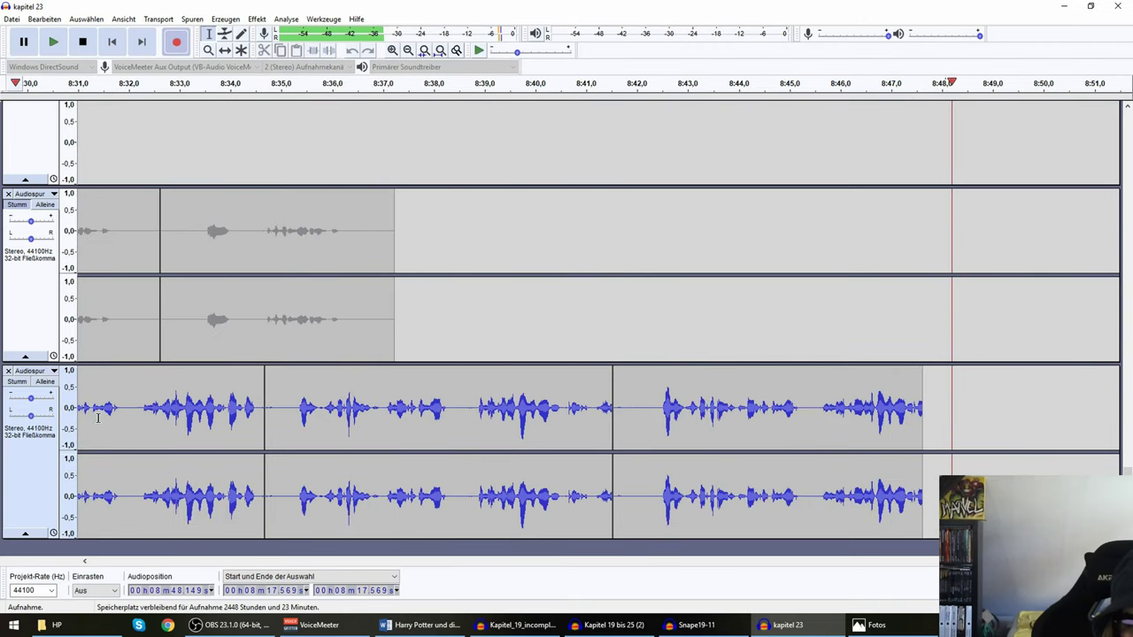
{"action": "key", "text": "space"}
Play back the last take from about 8:48.8 and record two more takes up to about 9:09.5
{"action": "left_click", "coordinate": [538, 416]}
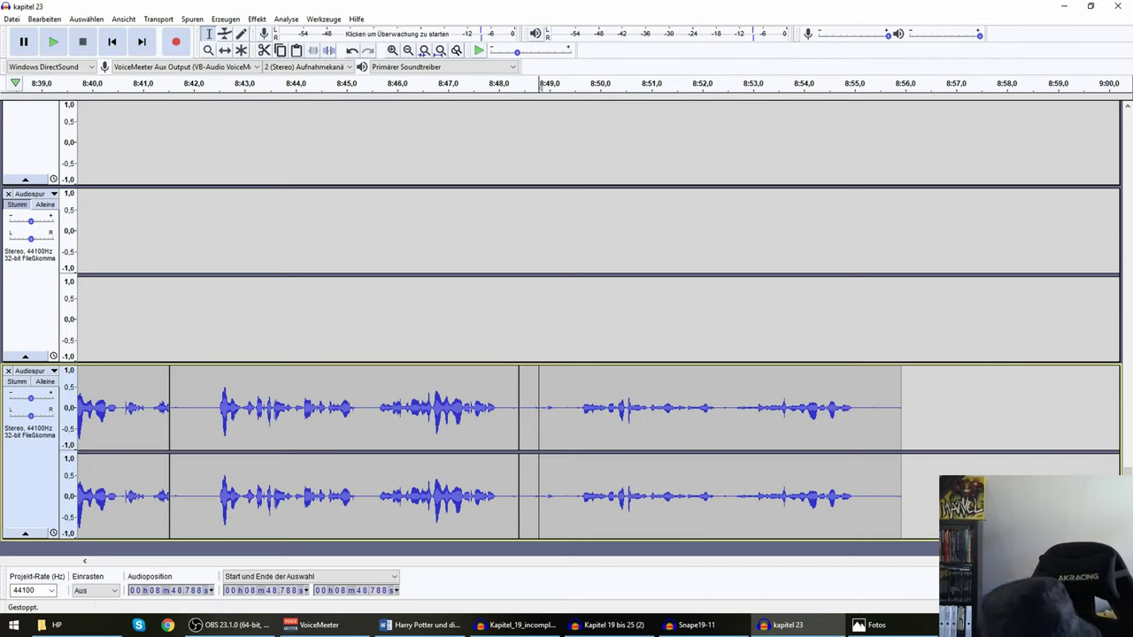
{"action": "key", "text": "r"}
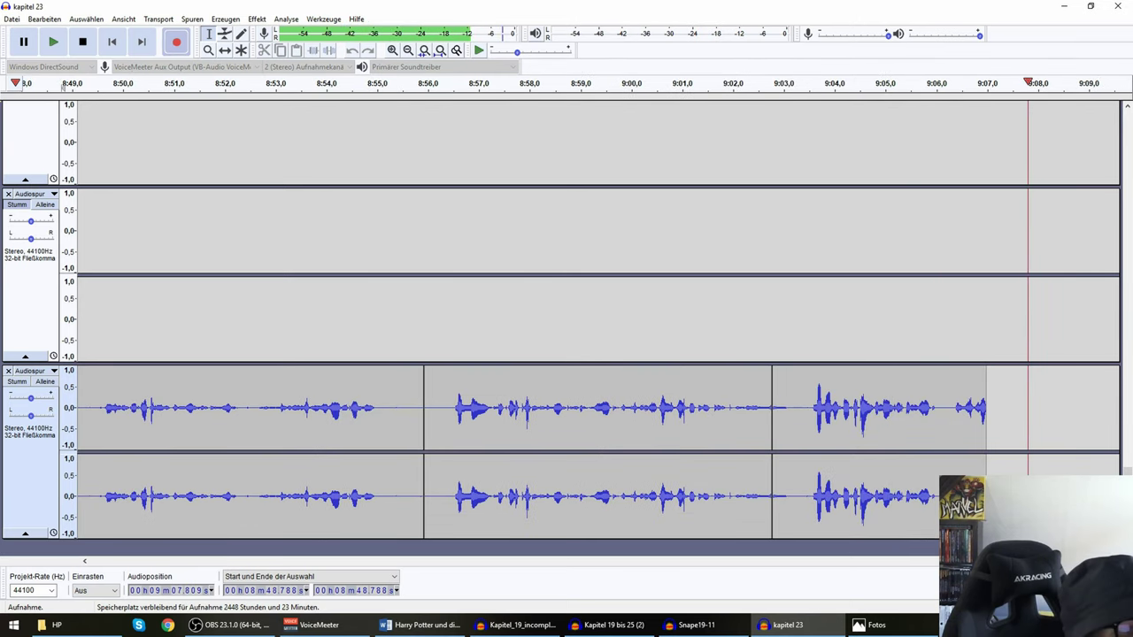
{"action": "key", "text": "space"}
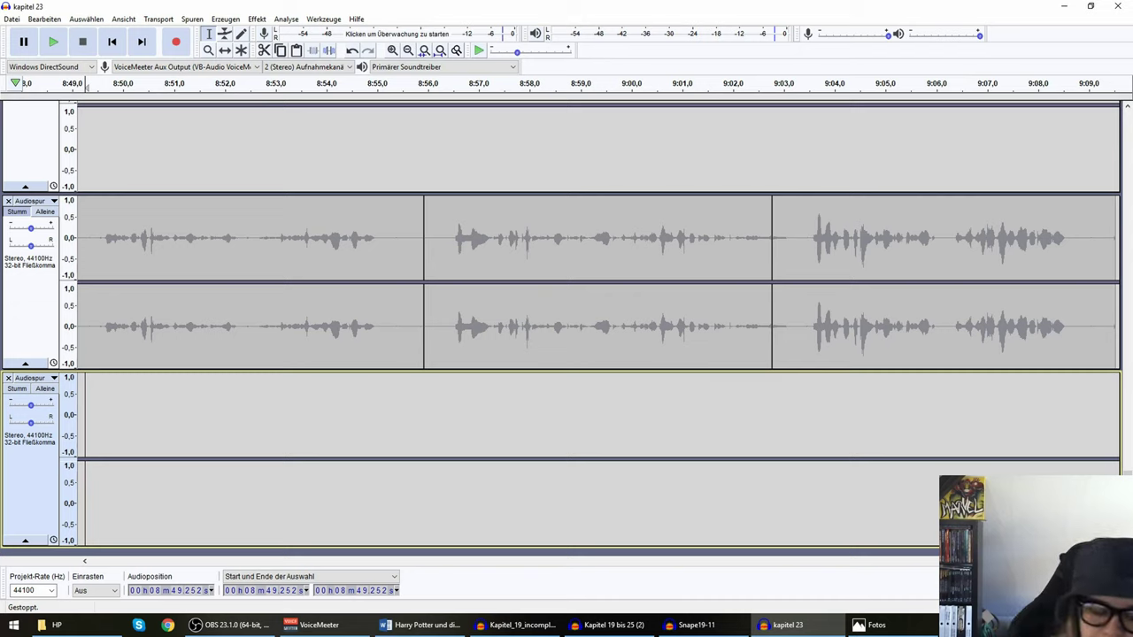
Play back the project from about 8:49.3, trying a deletion during playback, and stop it again
{"action": "key", "text": "space"}
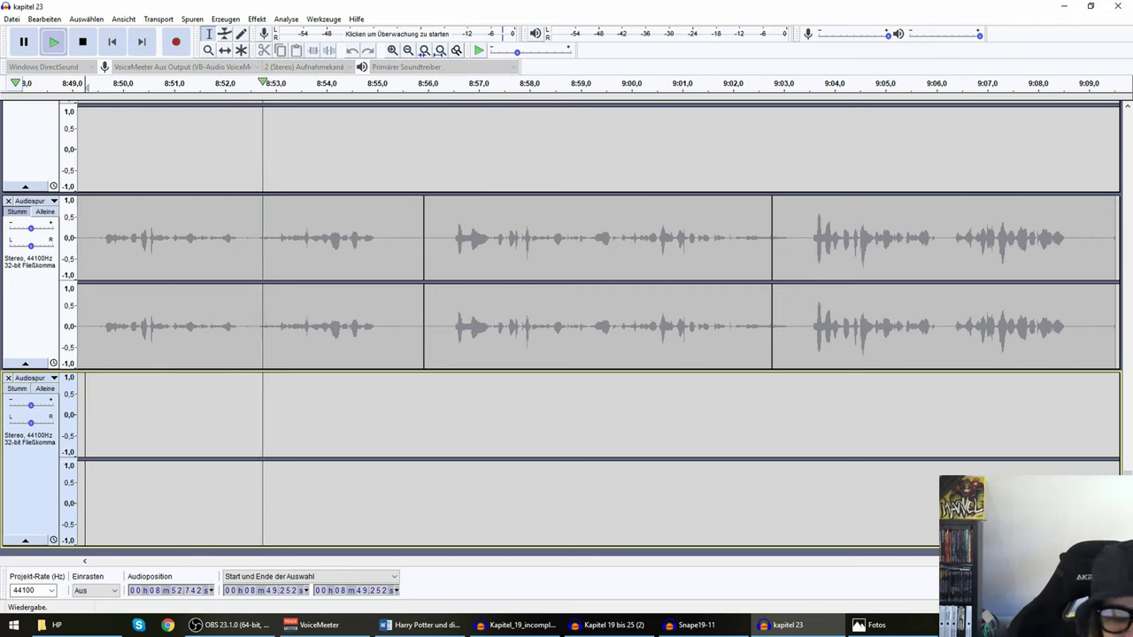
{"action": "key", "text": "Delete"}
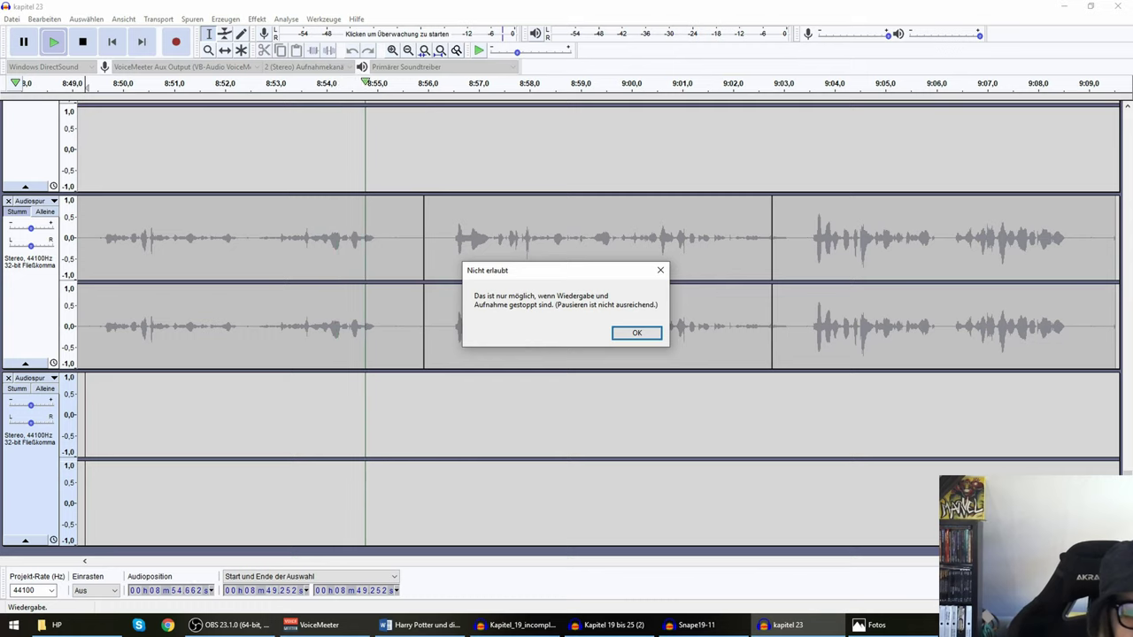
{"action": "left_click", "coordinate": [637, 333]}
{"action": "left_click", "coordinate": [53, 41]}
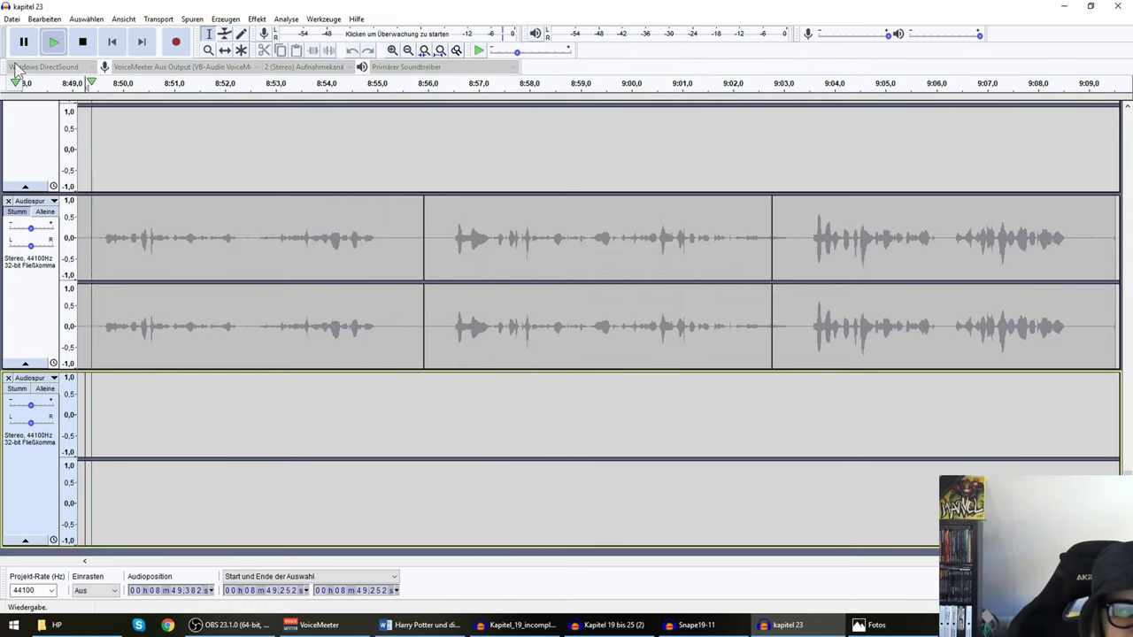
{"action": "key", "text": "space"}
Record a series of short voice takes on the new lowest stereo track from about 8:49.3 to 9:08.4
{"action": "key", "text": "ctrl+v"}
{"action": "key", "text": "r"}
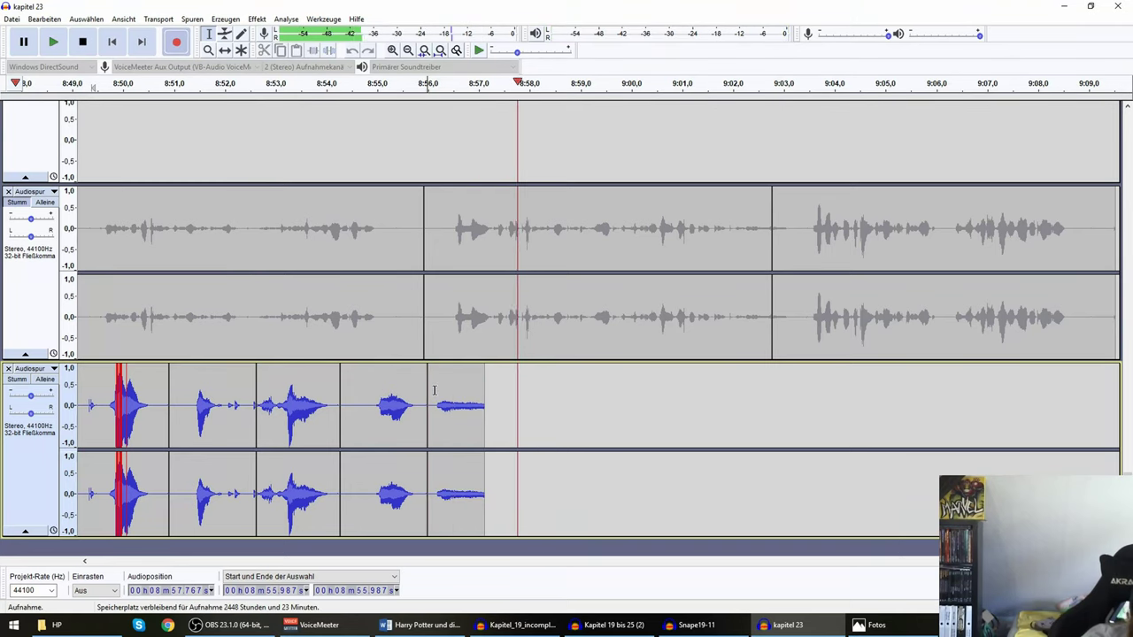
{"action": "key", "text": "space"}
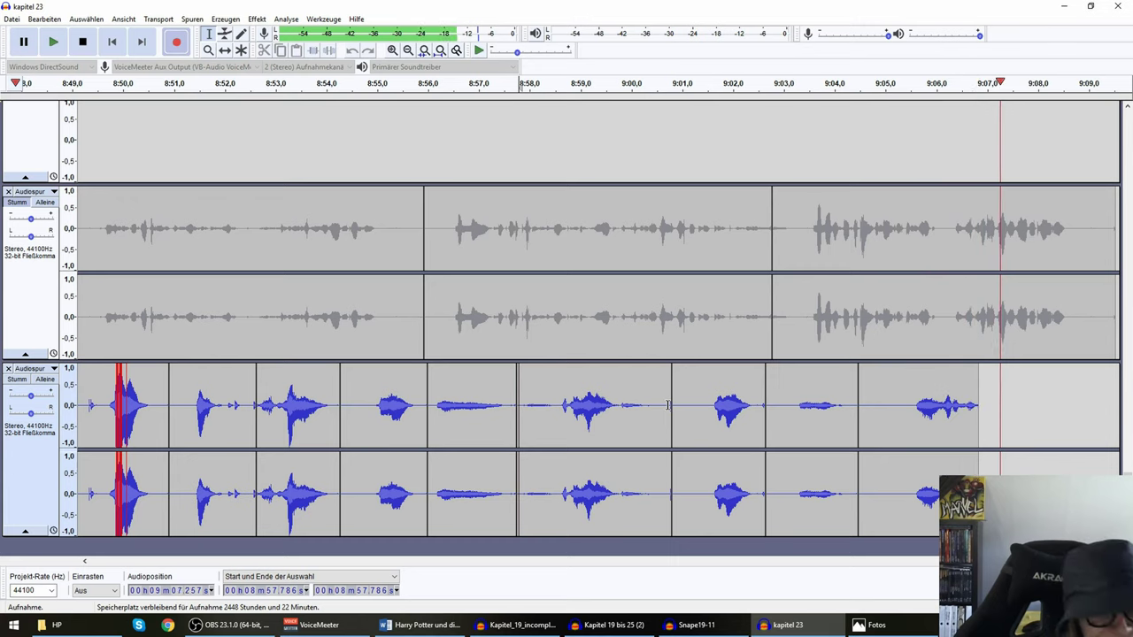
{"action": "key", "text": "space"}
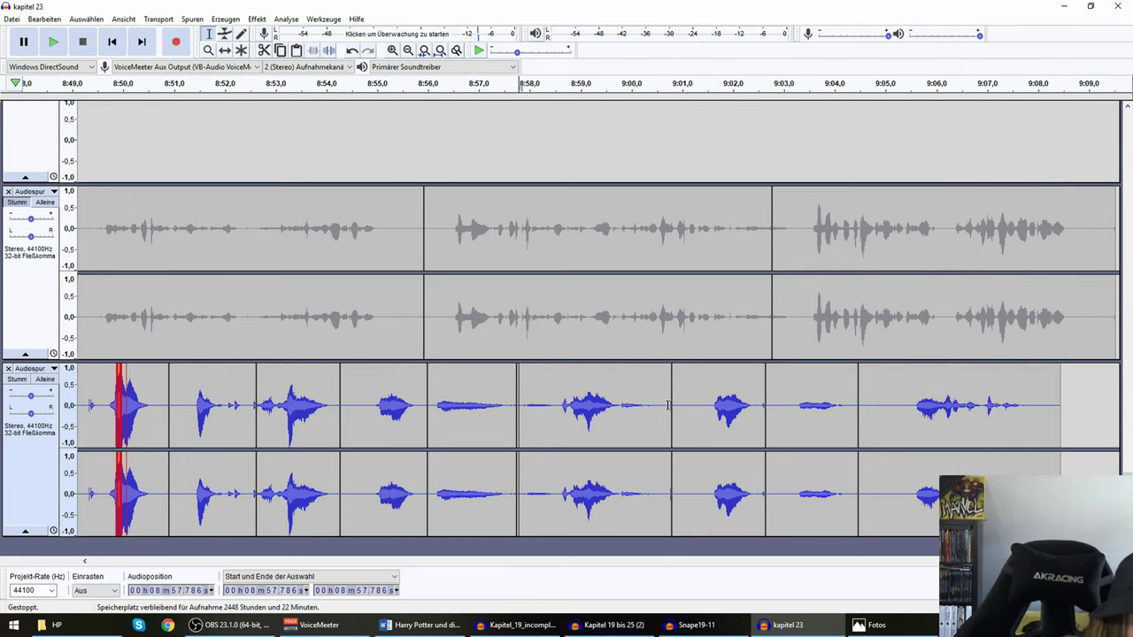
Play back the takes from about 8:57.8 and record another take on the lowest track up to about 9:14.6
{"action": "key", "text": "space"}
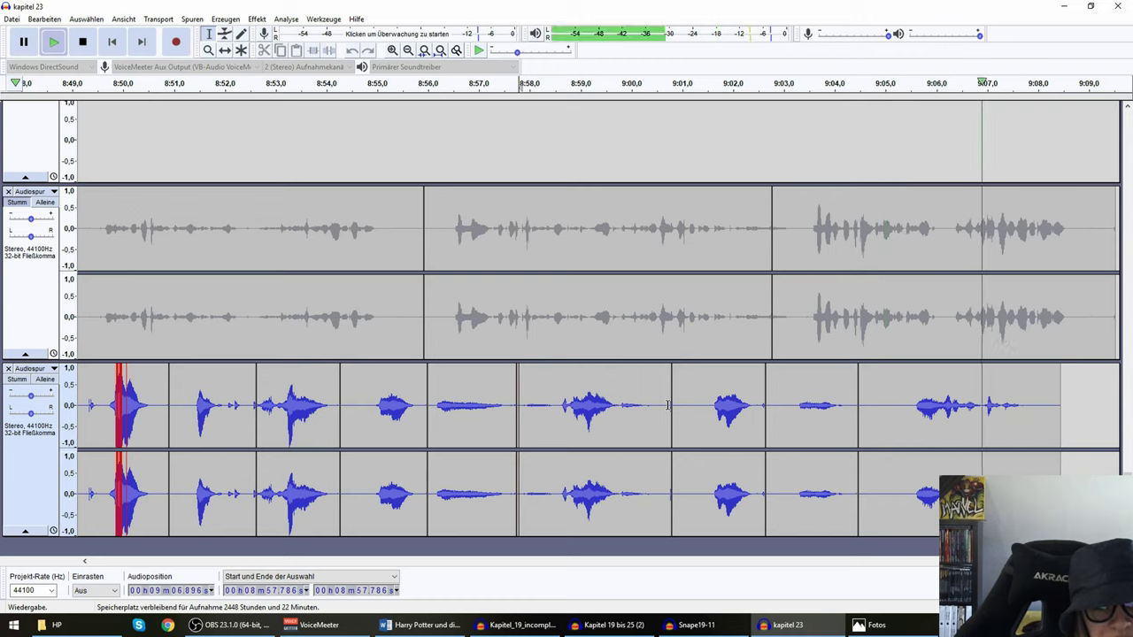
{"action": "key", "text": "space"}
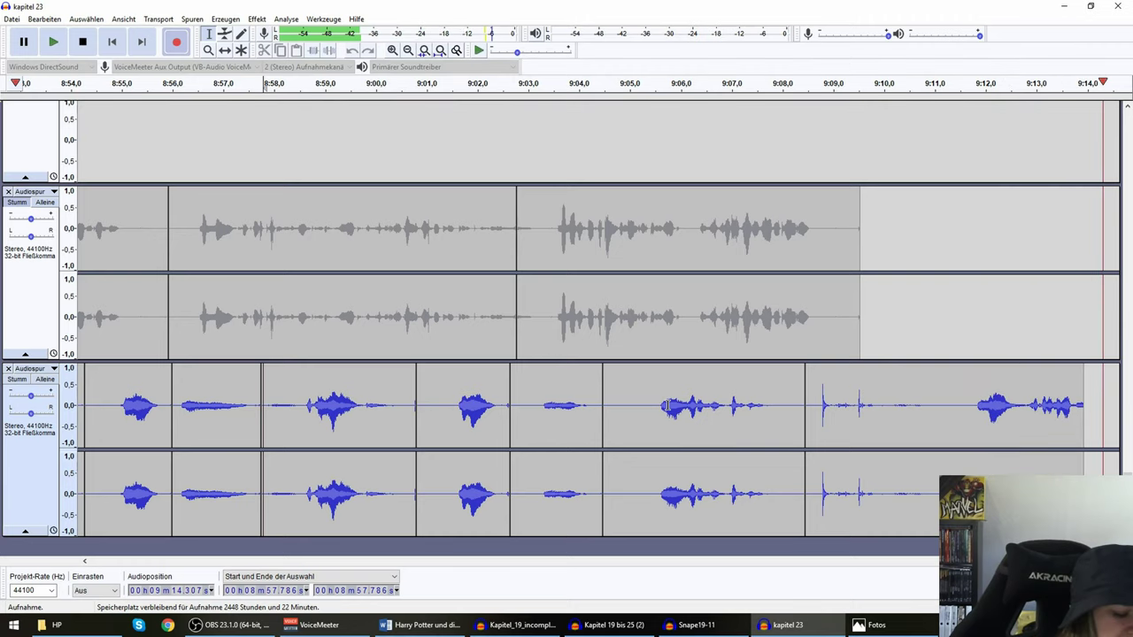
{"action": "key", "text": "space"}
{"action": "scroll", "coordinate": [669, 405], "scroll_direction": "right", "scroll_amount": 3}
{"action": "left_click", "coordinate": [683, 405]}
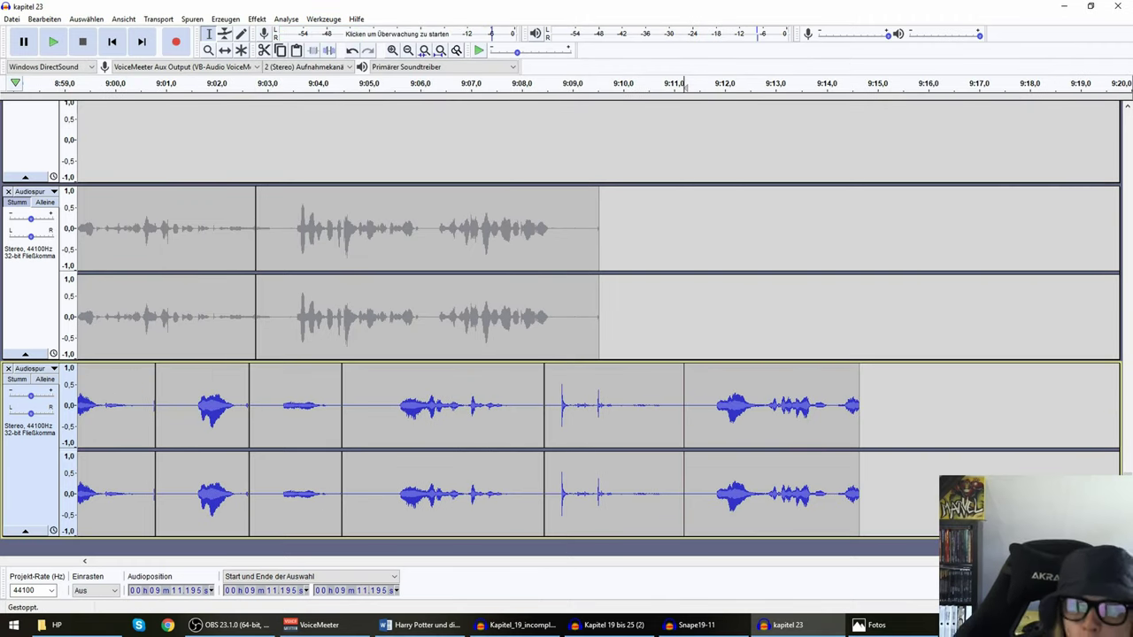